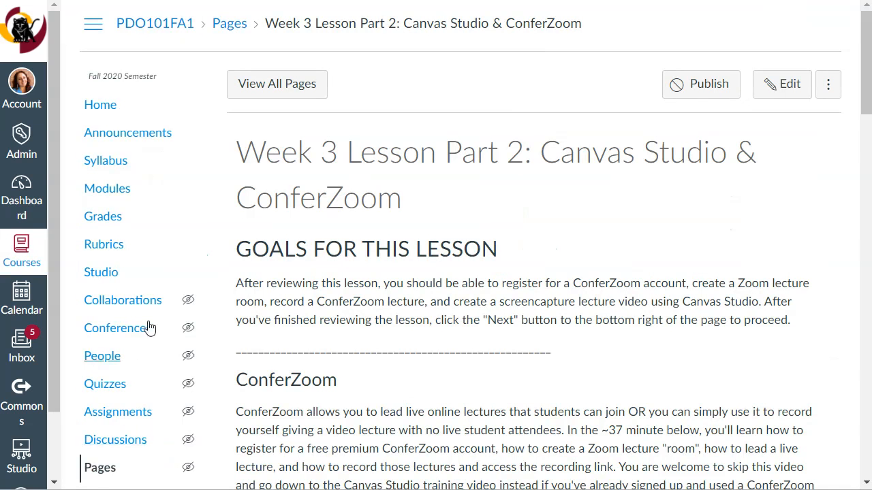
Upload the video file "test recording 2" from the Final Videos folder to My Library in Studio.
click(106, 278)
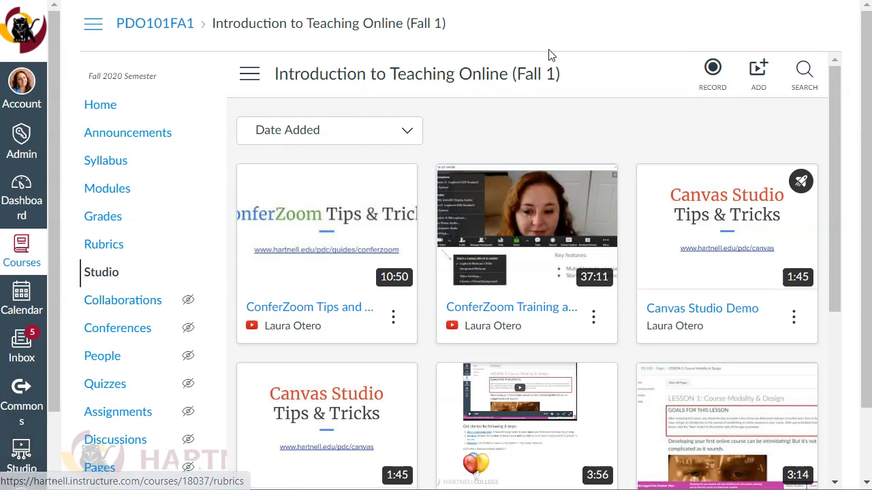
click(26, 463)
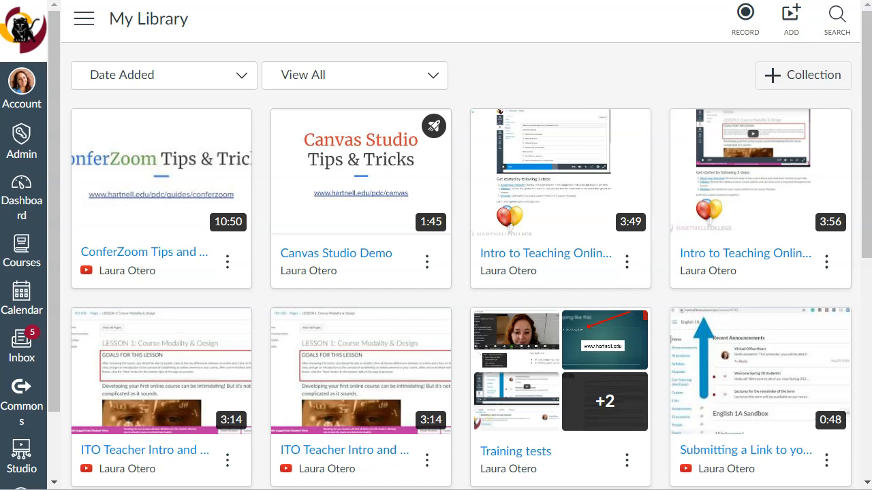
click(789, 33)
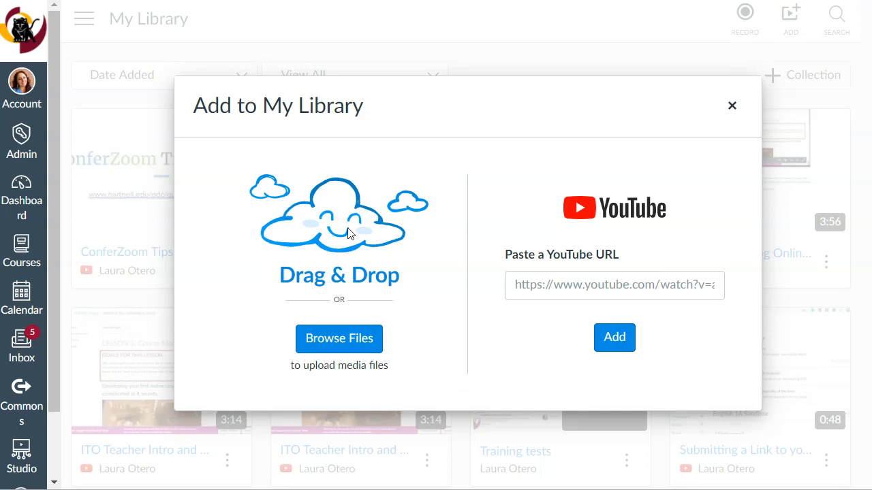
click(331, 346)
click(331, 346)
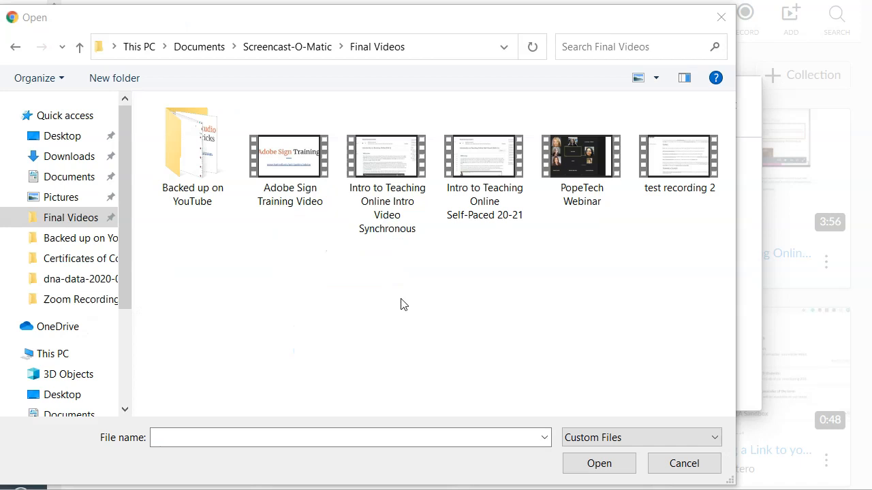
click(690, 166)
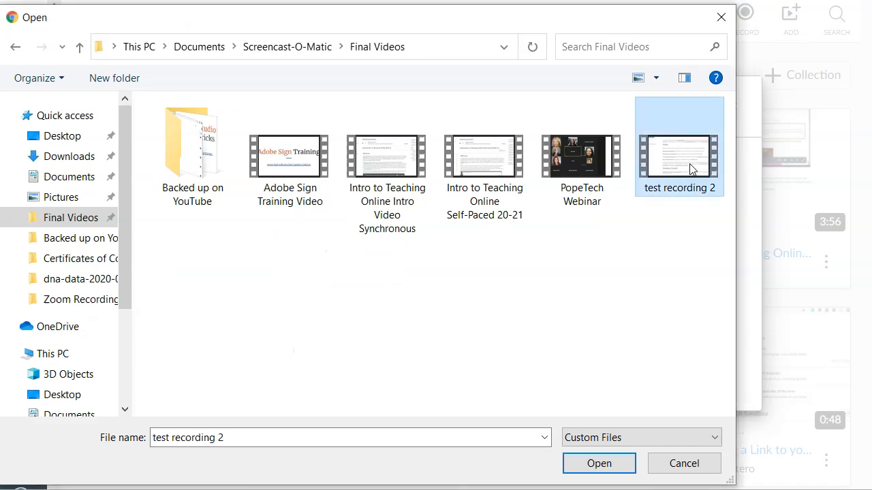
click(600, 464)
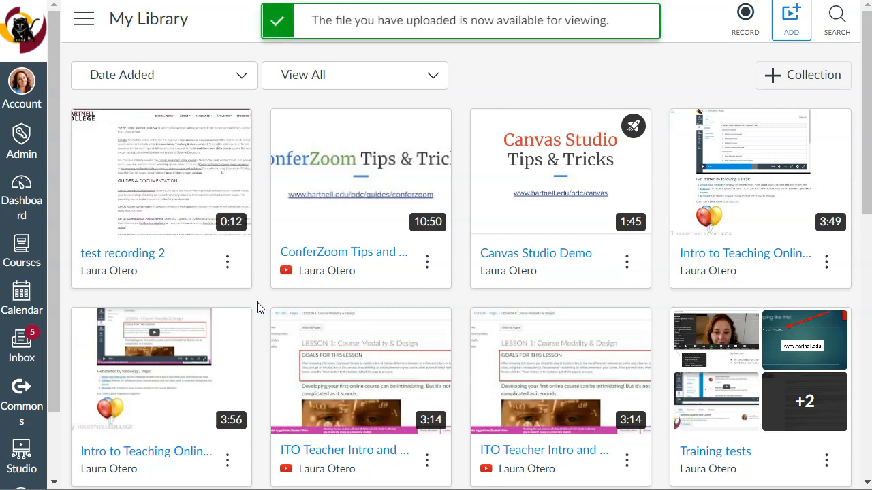
Review the quiz, sharing, moving, thumbnail and deletion options offered for the "test recording 2" video.
mouse_move(179, 202)
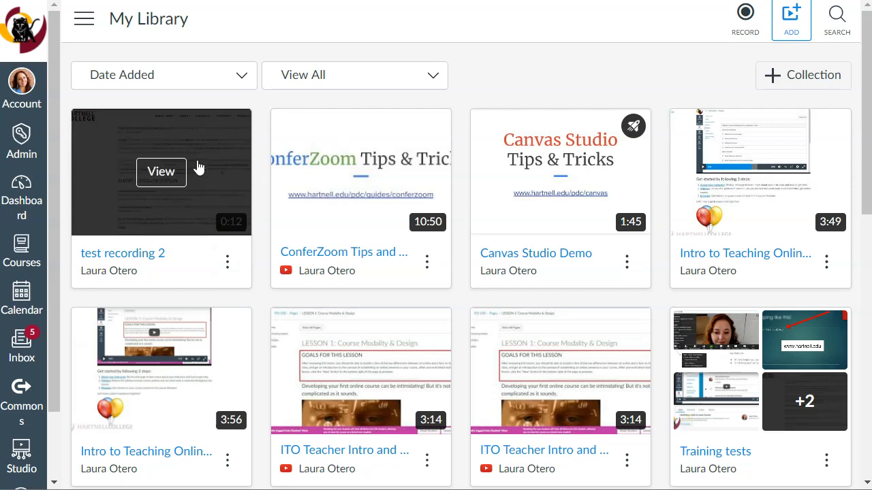
click(230, 262)
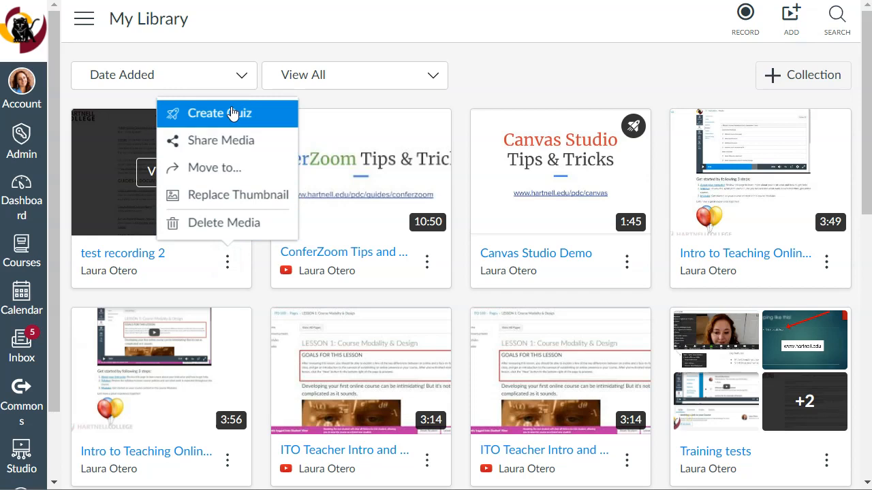
click(261, 297)
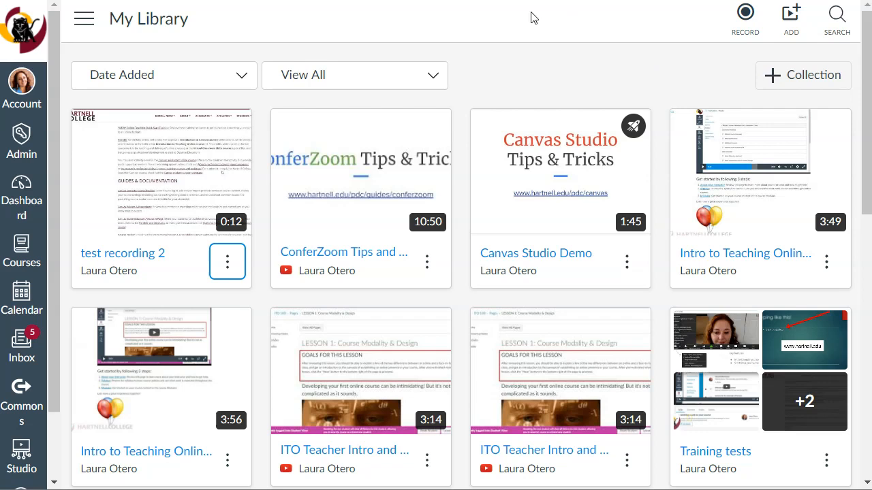
mouse_move(203, 128)
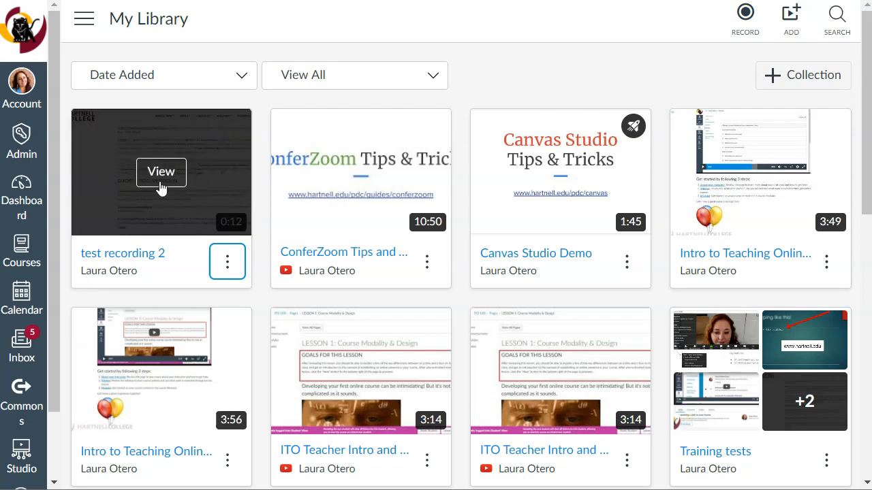
click(228, 262)
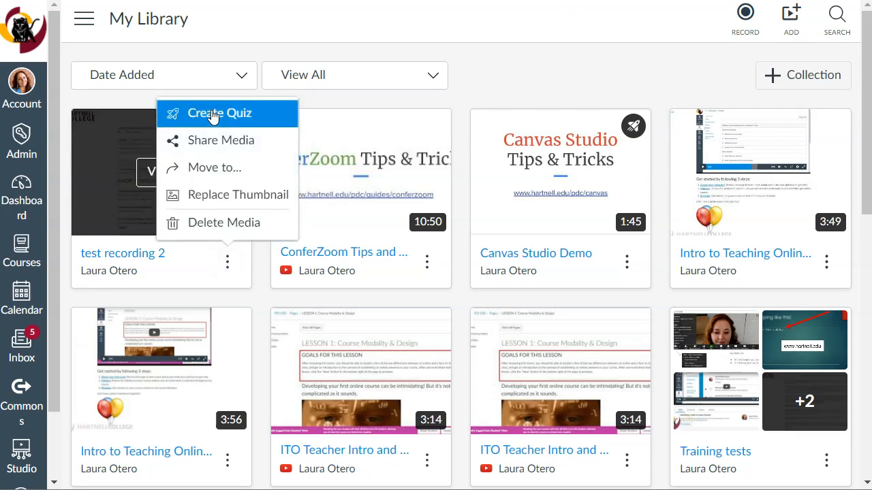
key(Escape)
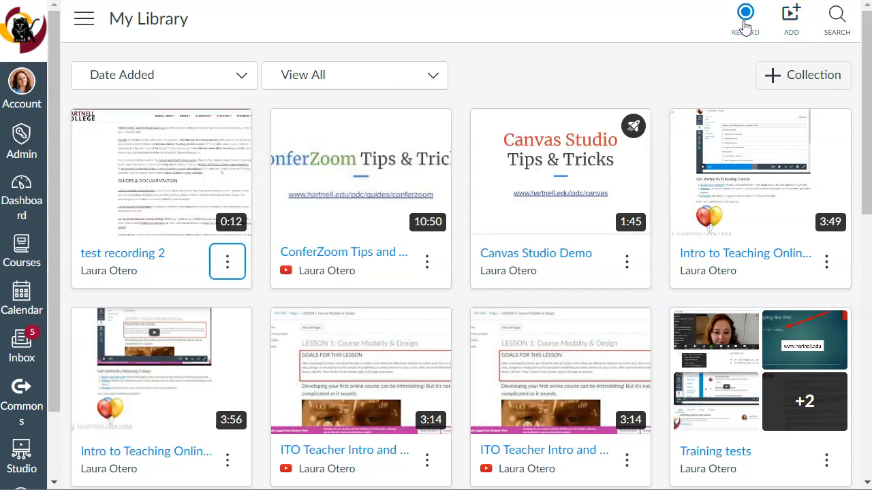
click(745, 27)
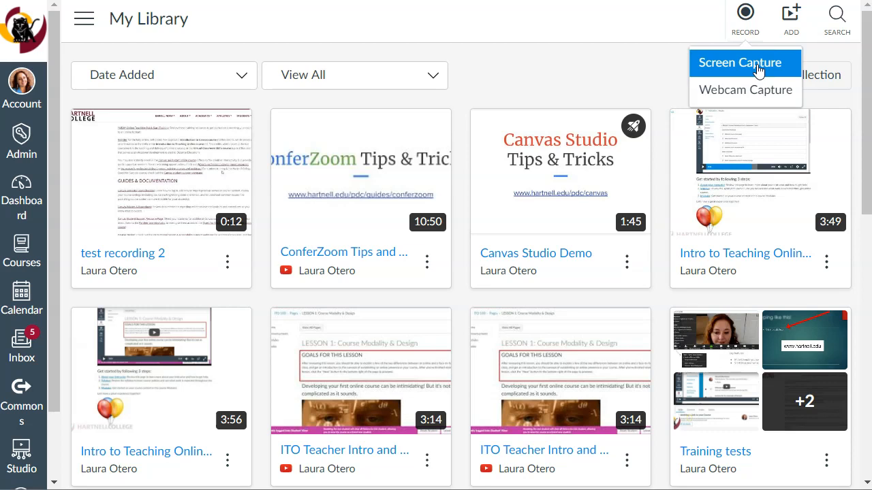
click(745, 26)
click(745, 26)
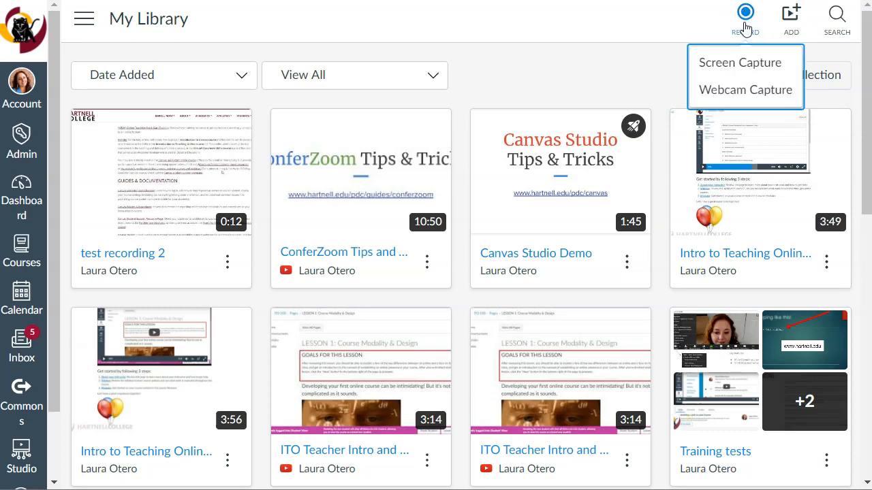
click(749, 68)
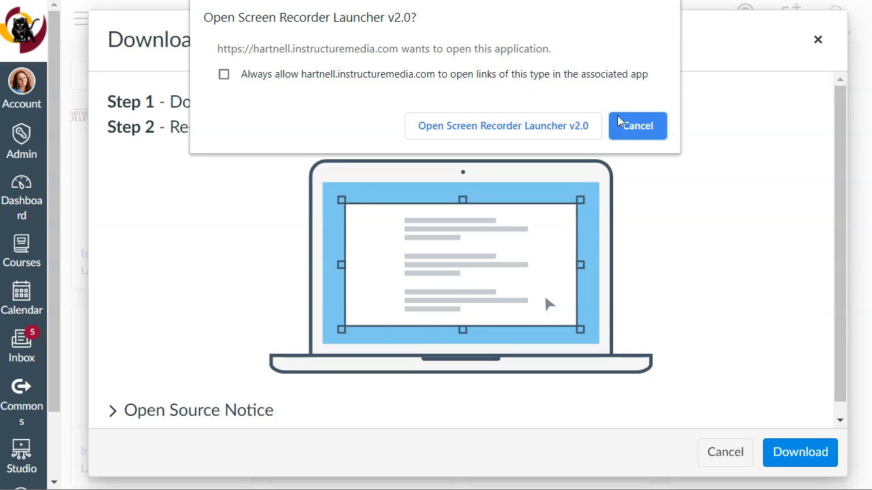
click(640, 128)
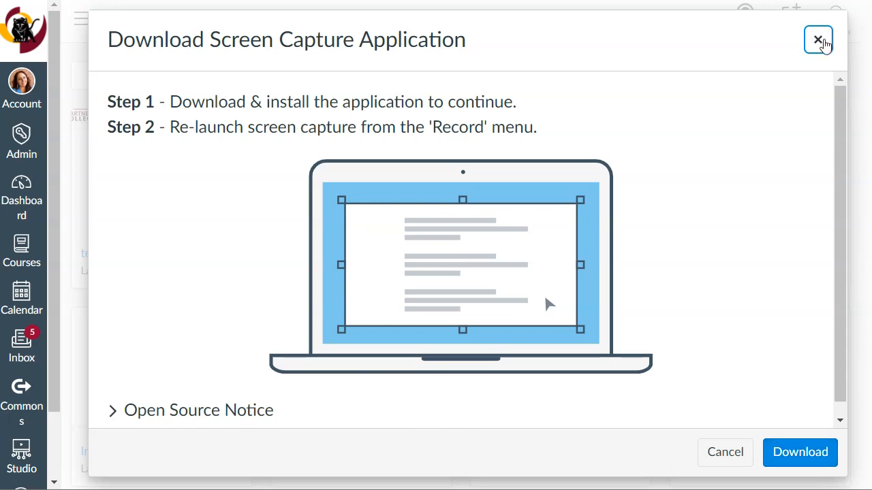
click(818, 40)
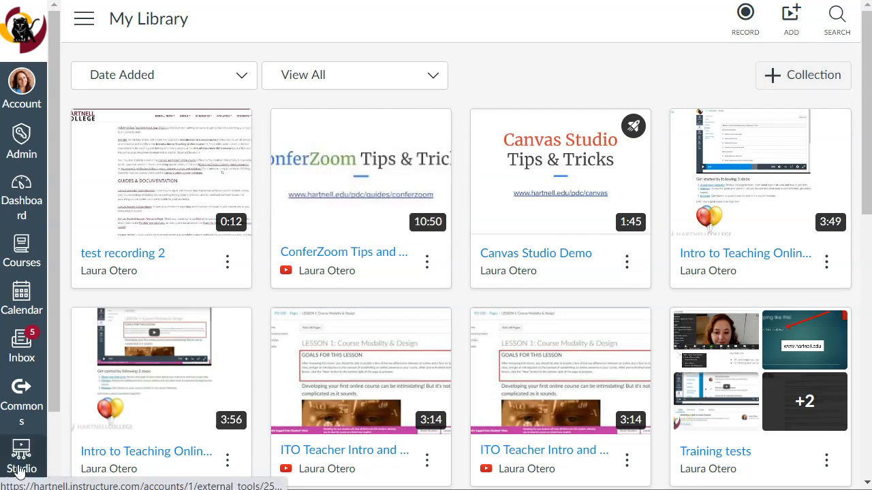
Launch a new screen capture with Screen Recorder Launcher v2.0.
click(747, 24)
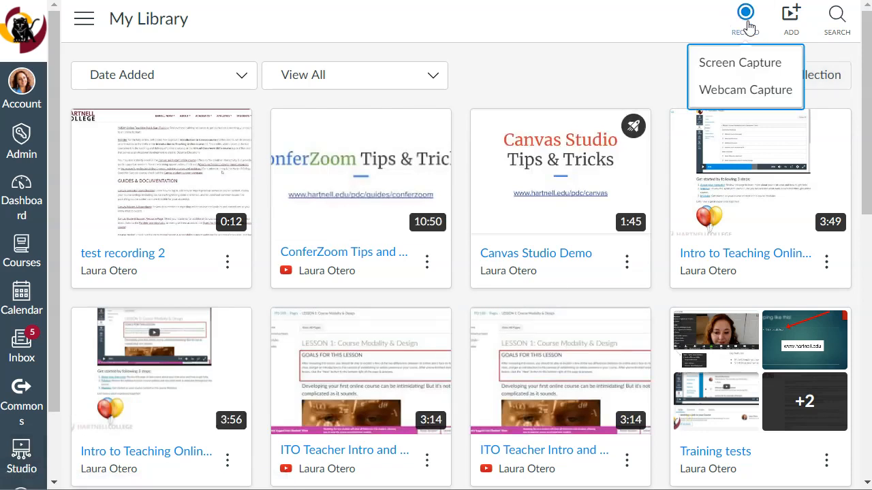
click(749, 64)
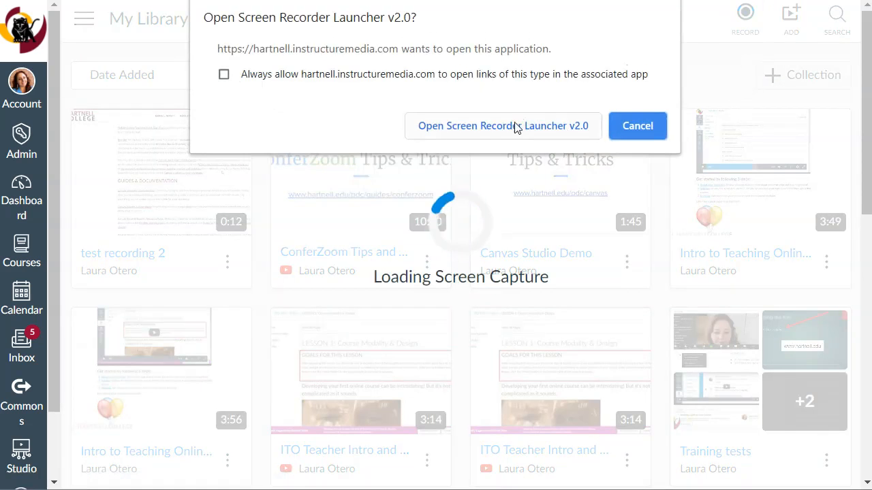
click(515, 128)
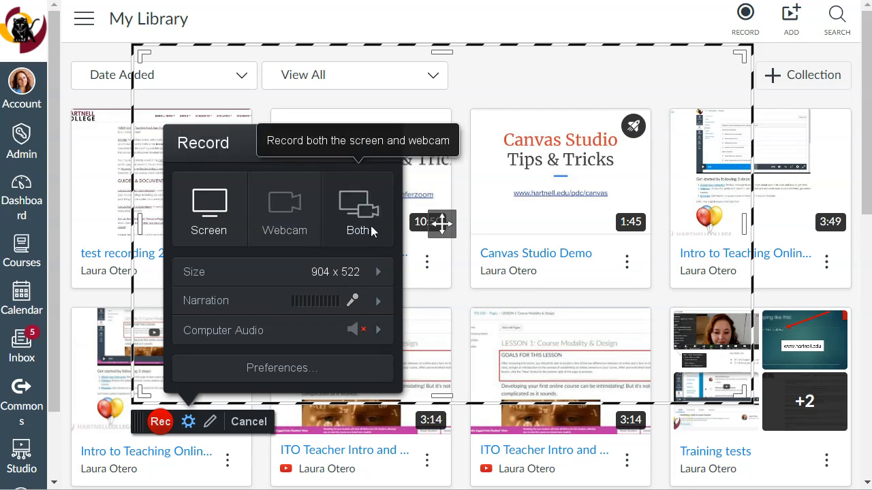
Shrink the capture frame to about 798 x 488 and review the recording size and microphone choices.
mouse_move(627, 336)
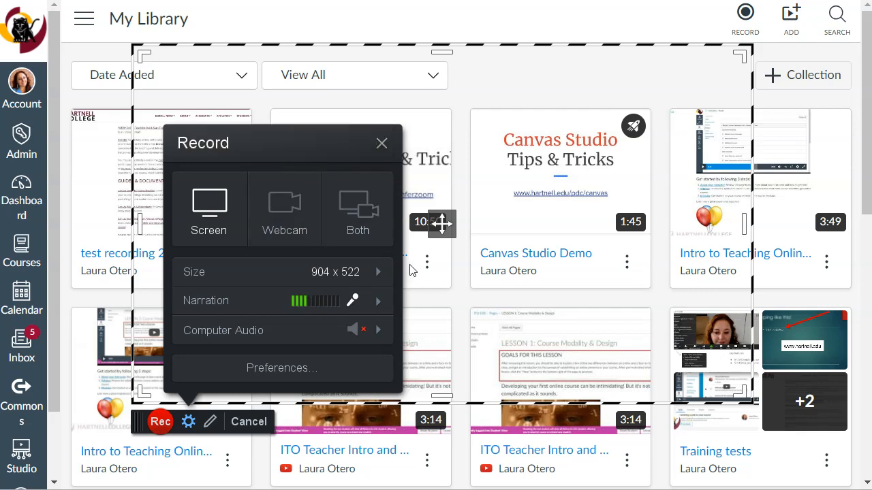
click(340, 273)
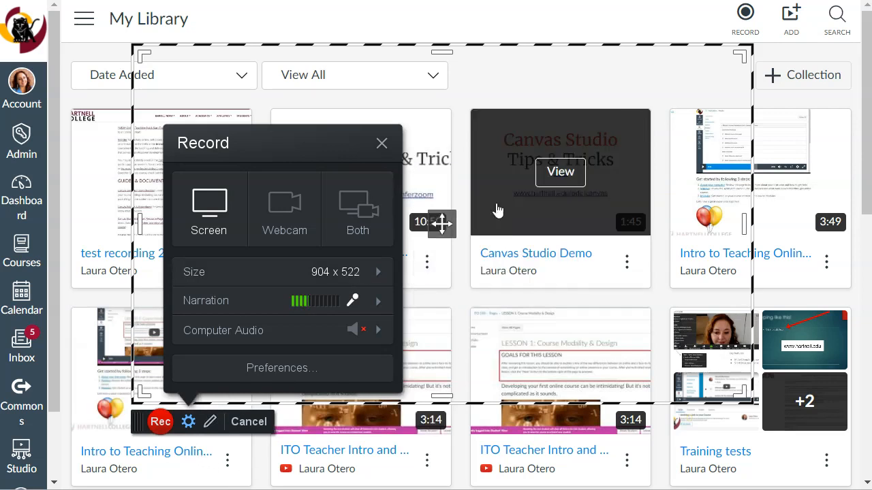
drag(744, 55, 671, 73)
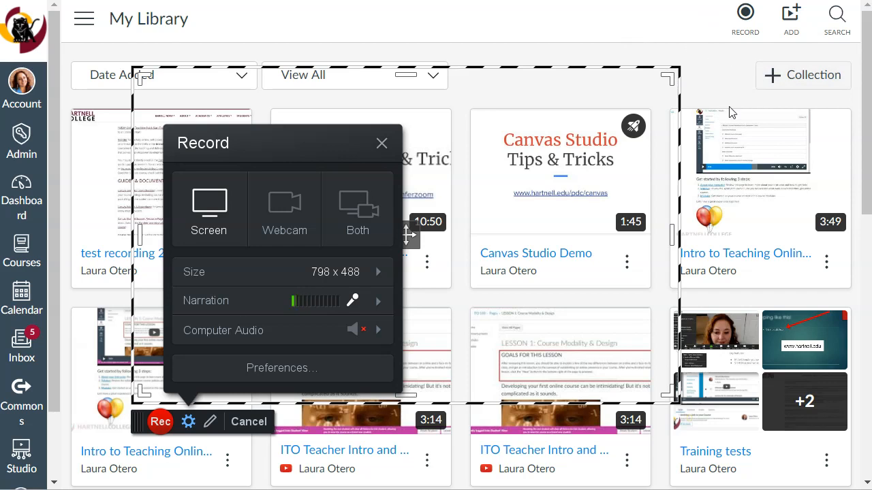
click(300, 275)
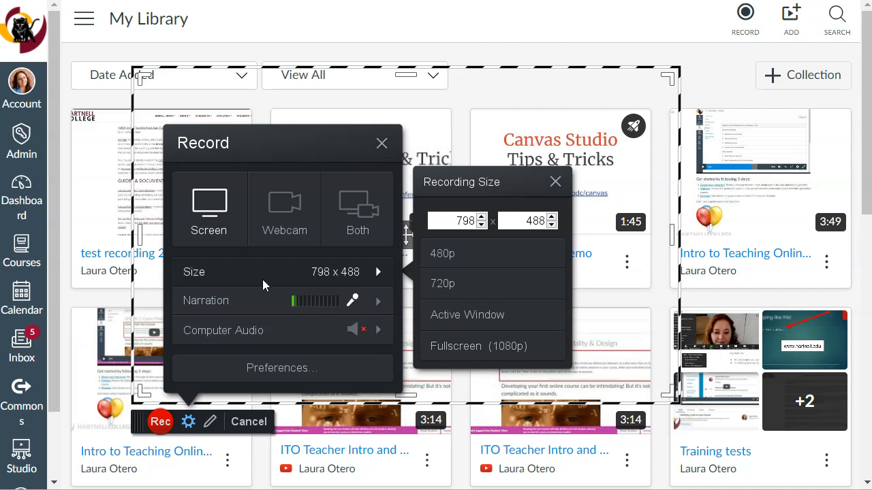
click(359, 305)
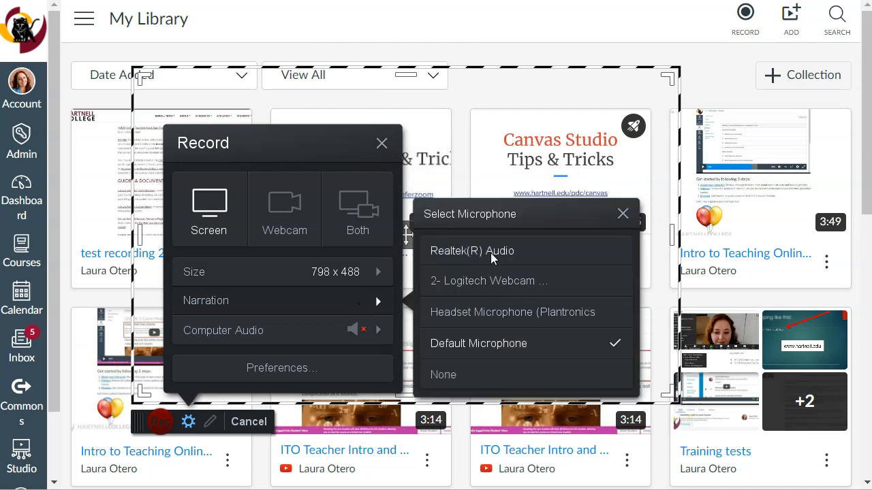
click(358, 303)
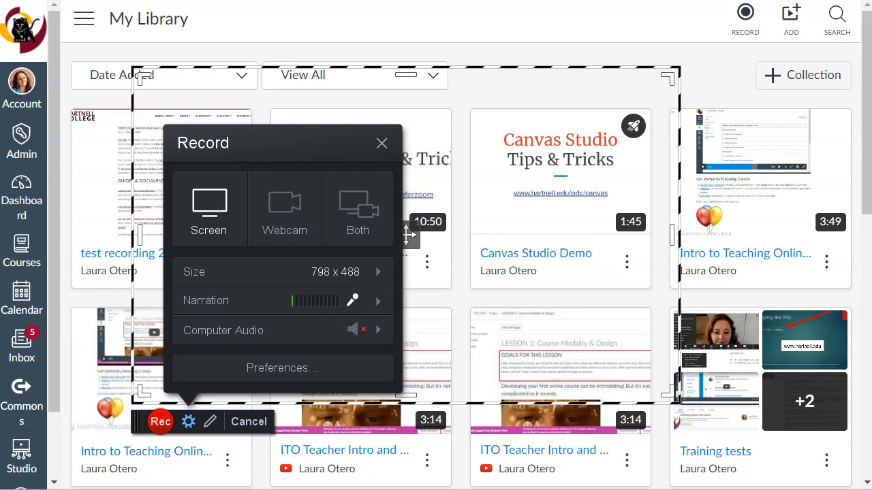
Start the screen recording and try a red freehand scribble across the video thumbnails, erasing it again.
click(160, 422)
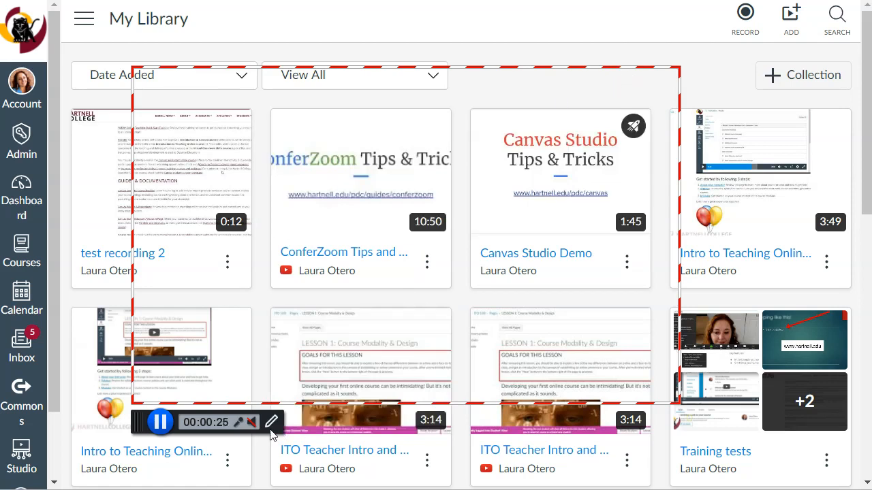
click(270, 423)
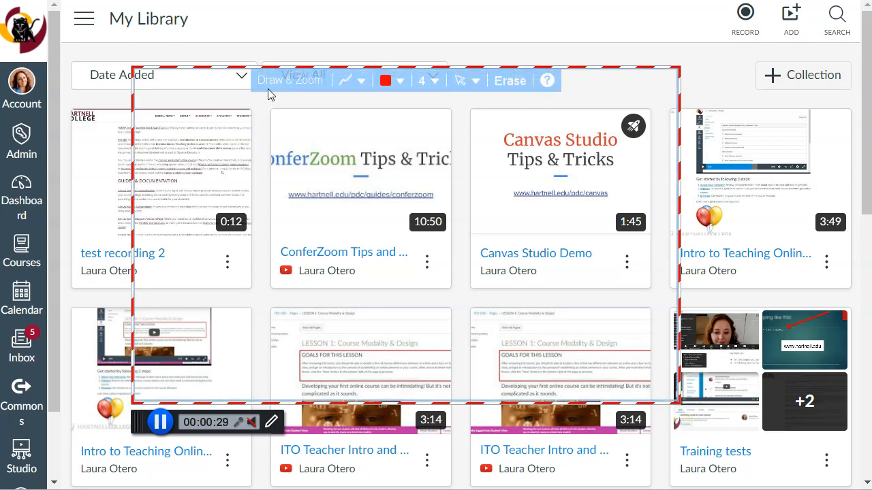
mouse_move(224, 146)
mouse_down()
mouse_move(202, 196)
mouse_move(367, 199)
mouse_move(519, 243)
mouse_move(587, 197)
mouse_move(583, 229)
mouse_up()
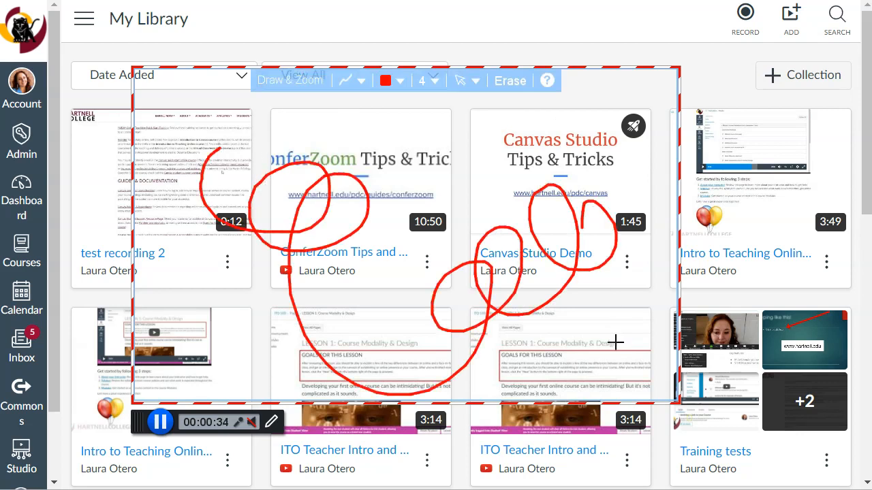
click(511, 82)
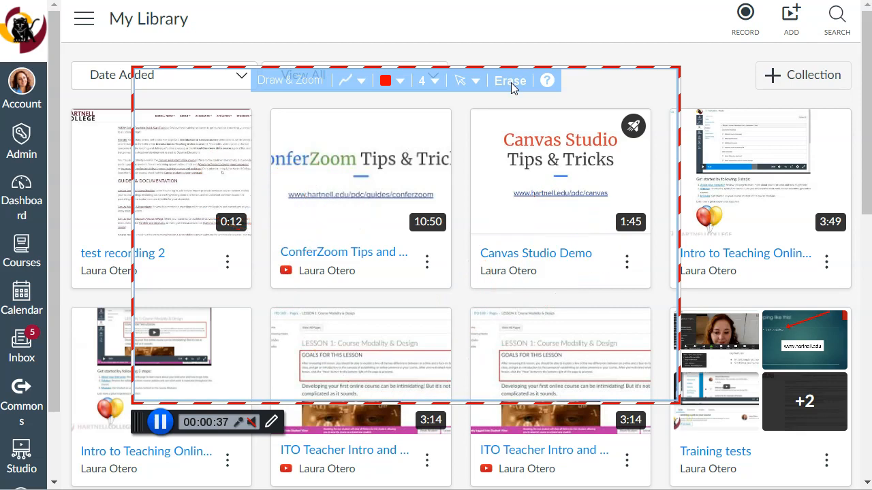
Set the drawing colour to blue and draw an arrow from the Canvas Studio Demo thumbnail to the "test recording 2" thumbnail.
click(400, 81)
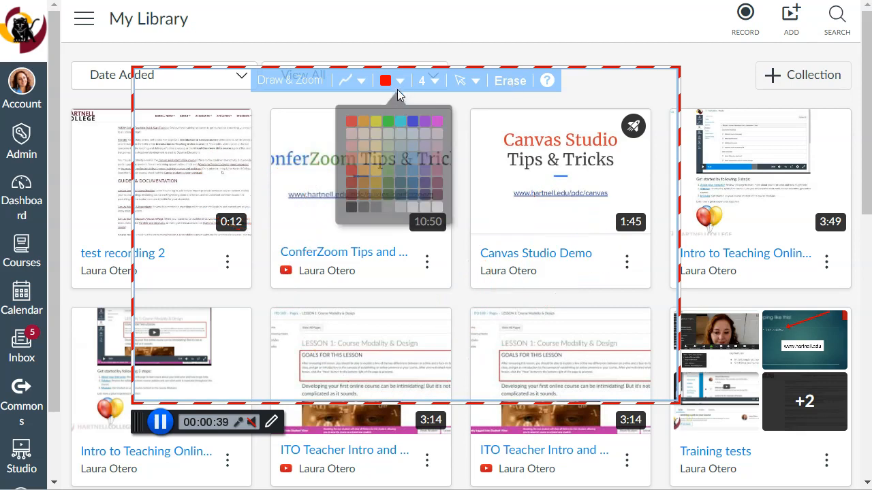
click(413, 127)
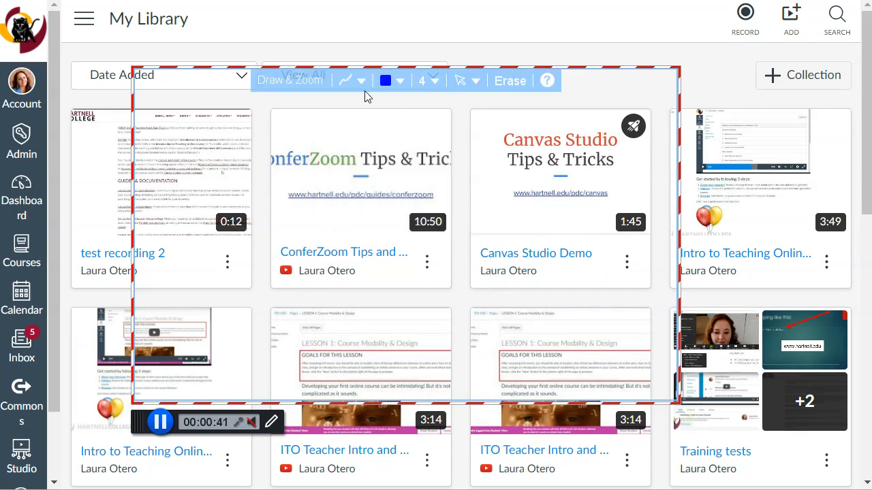
click(354, 83)
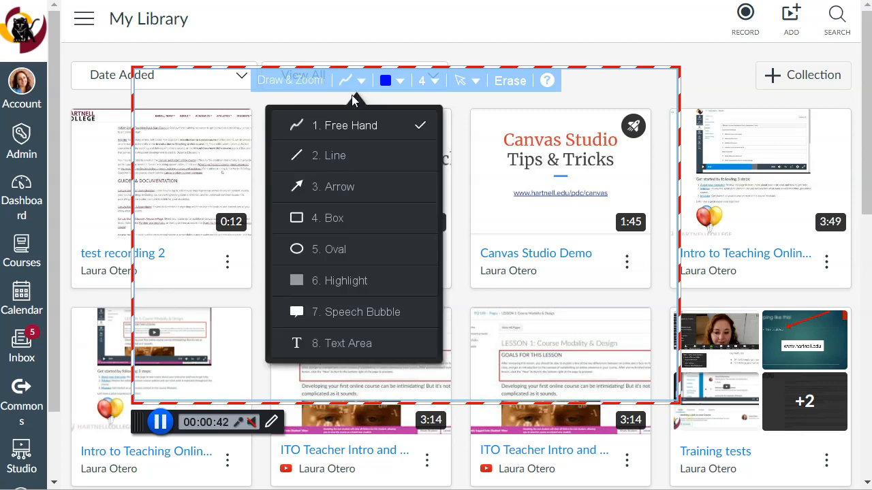
click(343, 189)
mouse_move(528, 125)
mouse_down()
mouse_move(395, 170)
mouse_move(245, 202)
mouse_up()
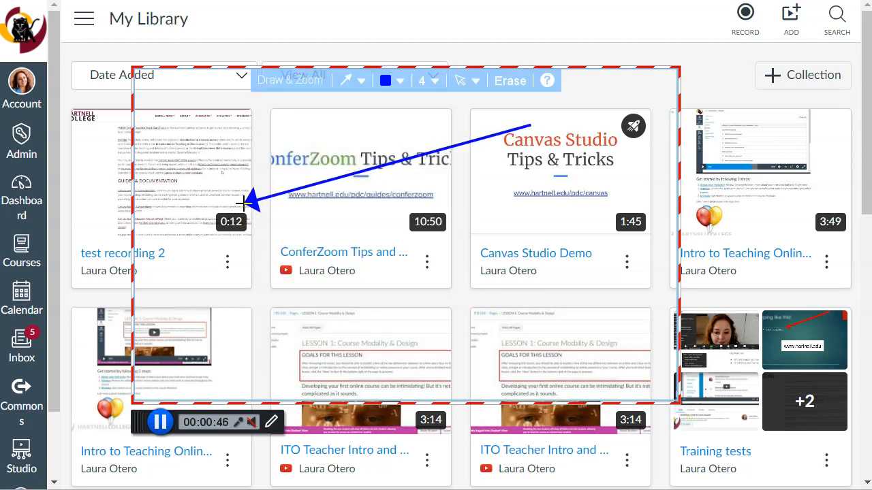
Draw a blue box across the ConferZoom Tips and Canvas Studio Demo titles, and erase all the drawings.
click(360, 81)
click(344, 220)
drag(293, 224, 592, 334)
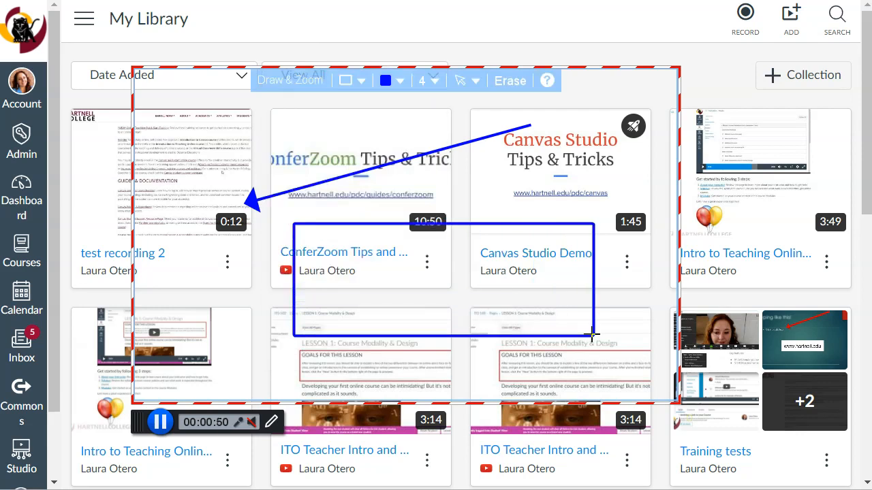
click(351, 81)
click(517, 81)
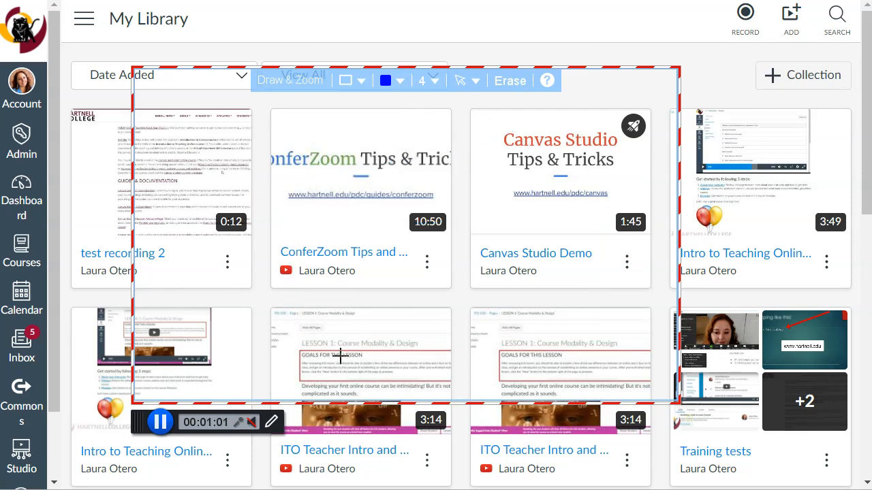
Close the drawing tools and pause the screen recording.
click(274, 423)
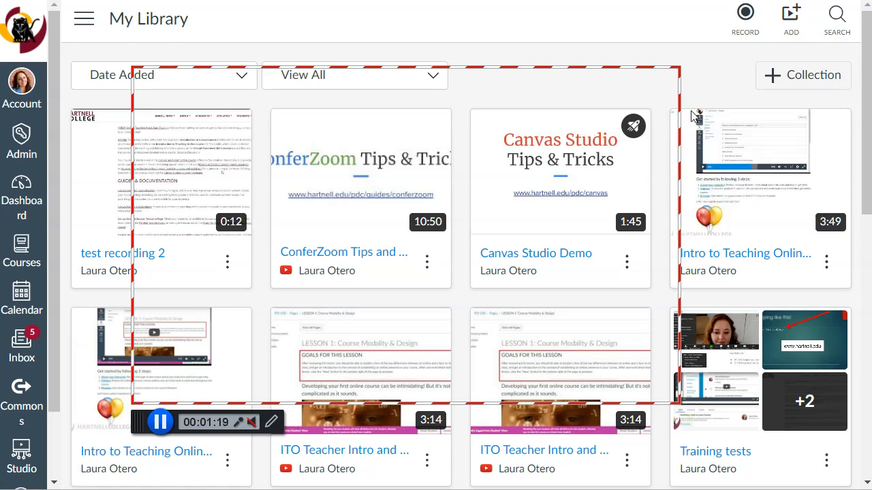
click(163, 422)
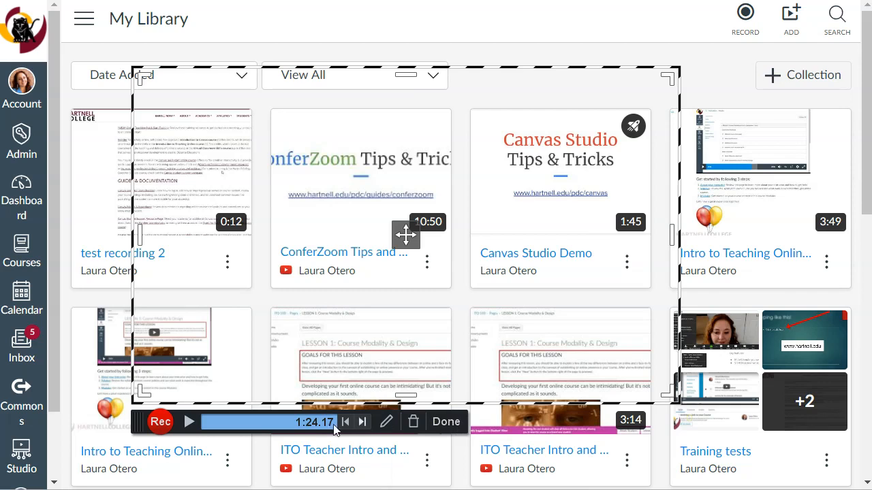
Preview the paused recording at several points up to 1:11.36 and check the truncate-and-continue option without truncating.
click(189, 423)
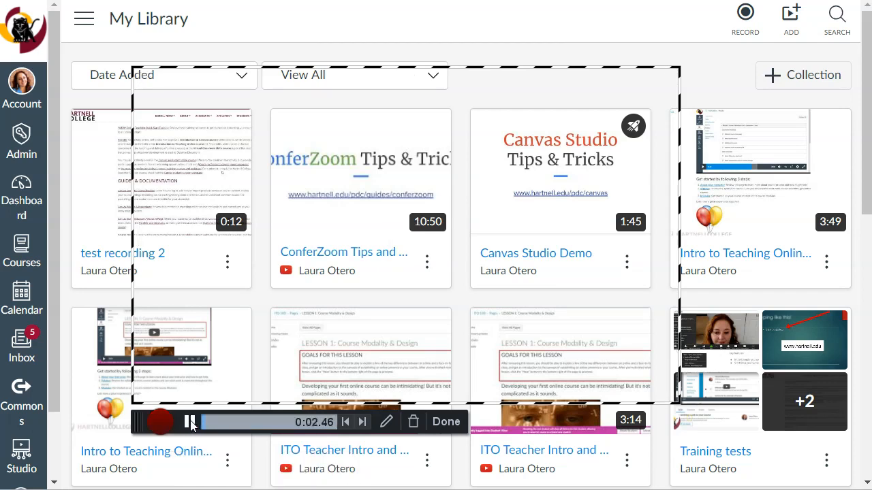
click(190, 423)
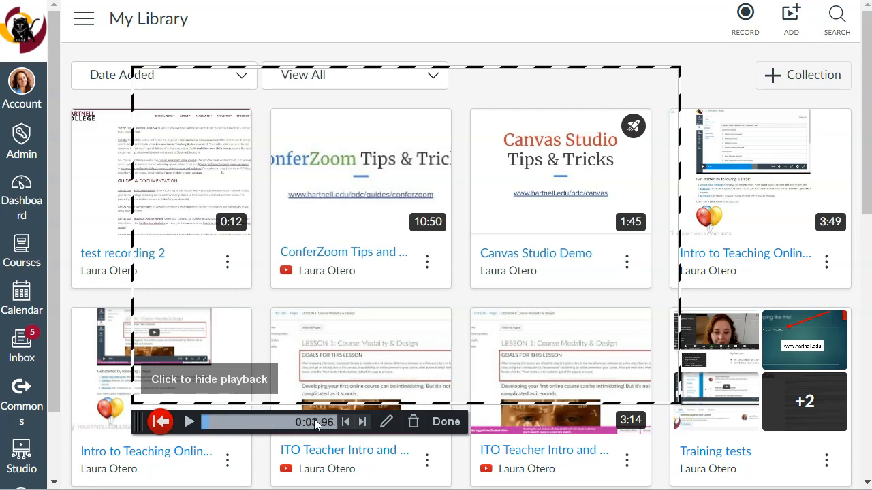
click(262, 423)
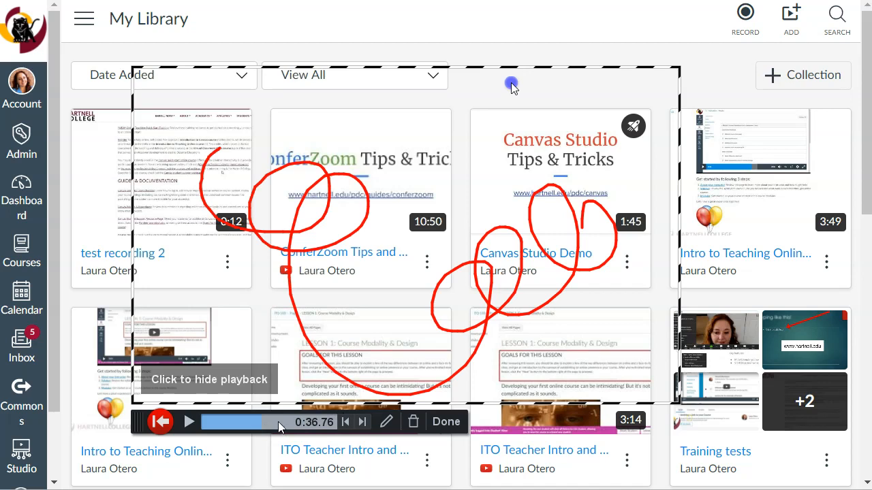
click(316, 420)
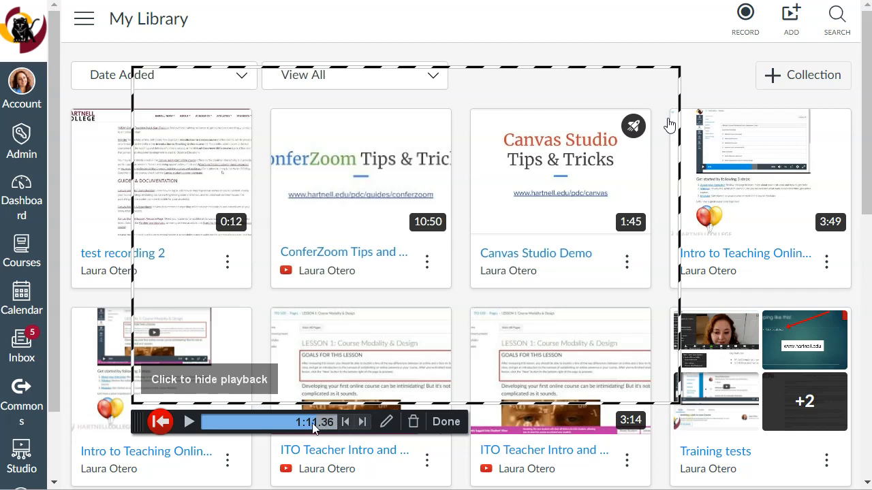
click(162, 422)
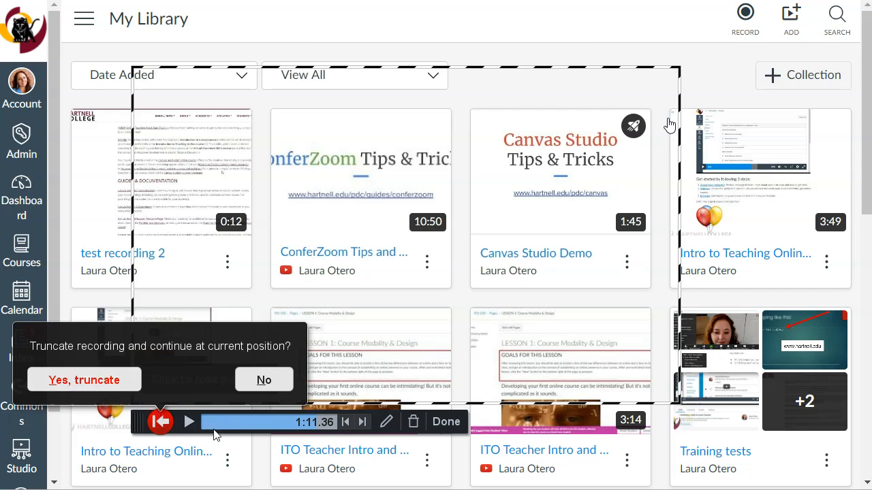
click(343, 421)
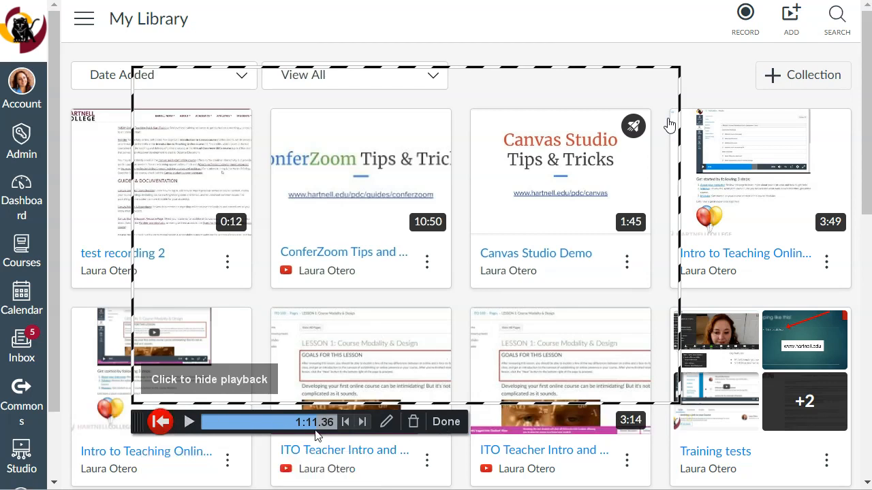
Finish the recording and open it for editing under the name "Test Recording 3".
click(451, 424)
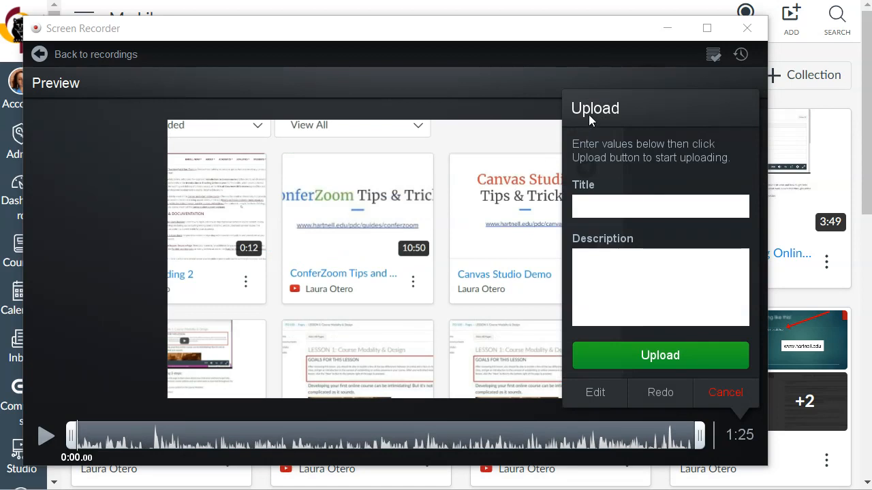
click(617, 206)
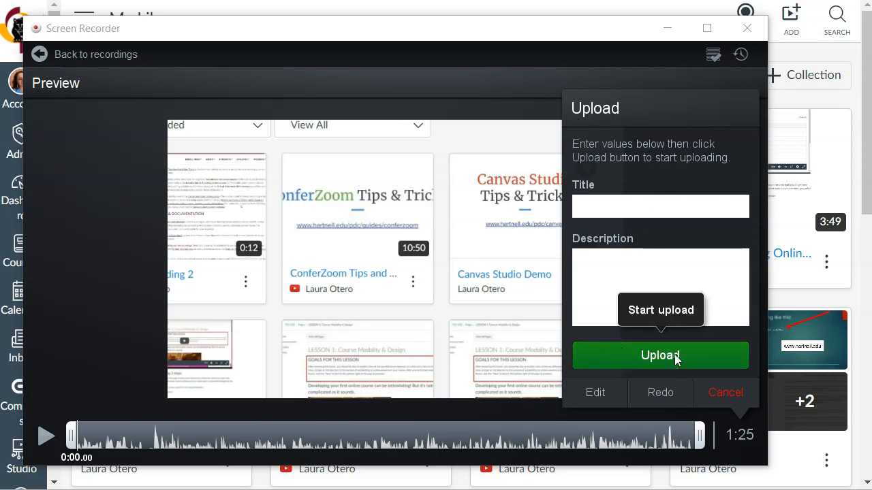
click(599, 391)
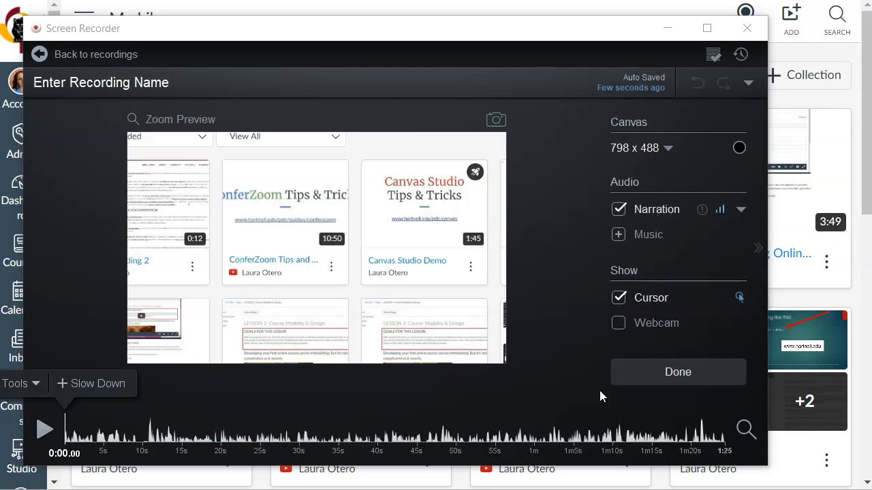
click(110, 82)
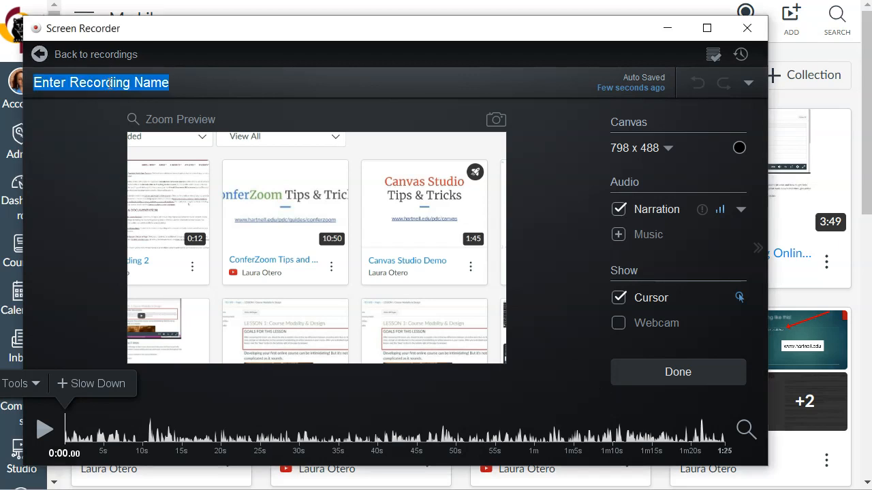
text(Test Recording 3)
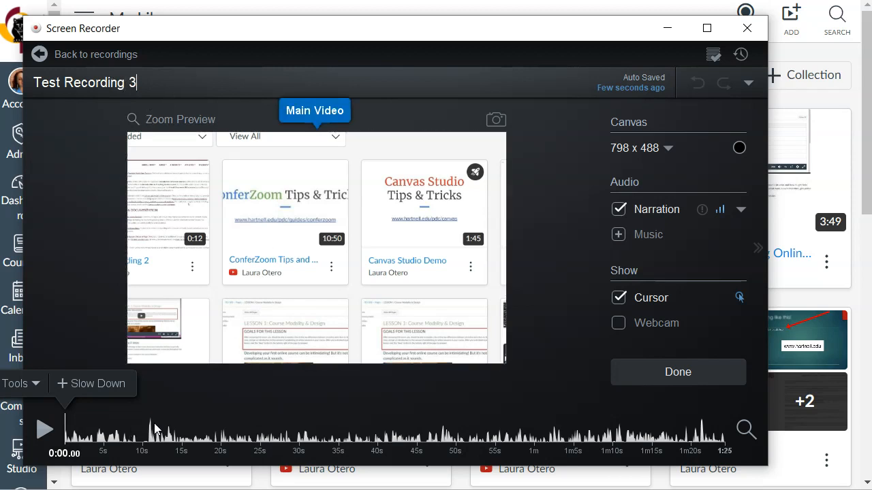
Magnify the recording's timeline to its closest level and place the playhead at 0:29.64, at the end of the silent gap.
click(131, 431)
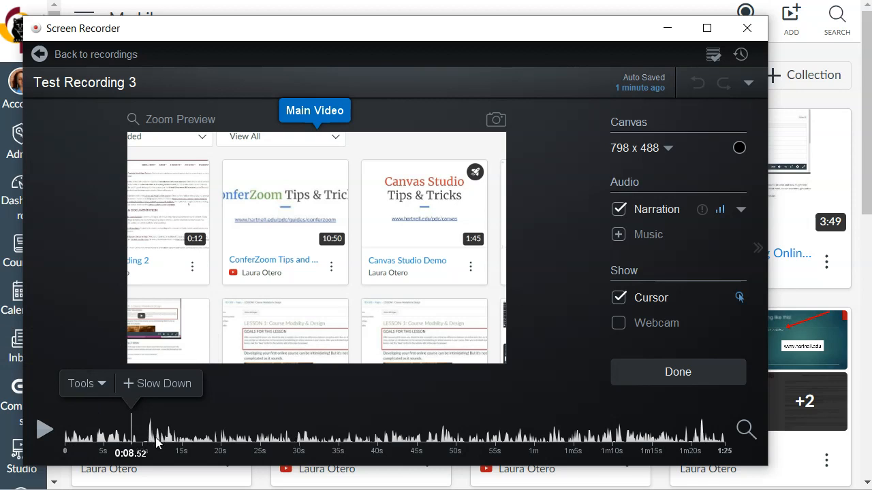
click(294, 441)
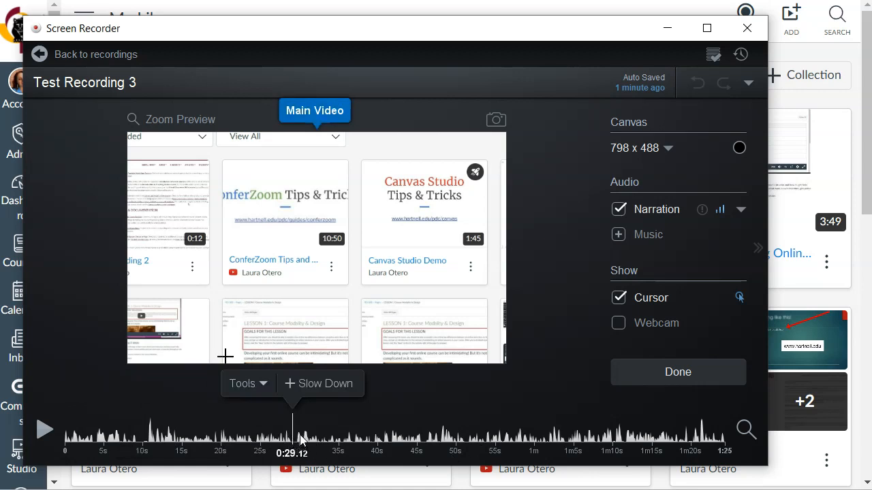
click(744, 432)
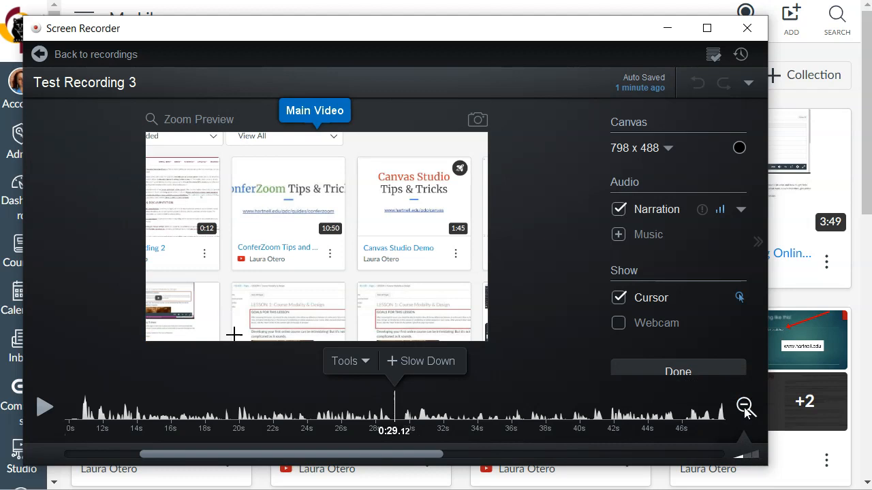
click(747, 455)
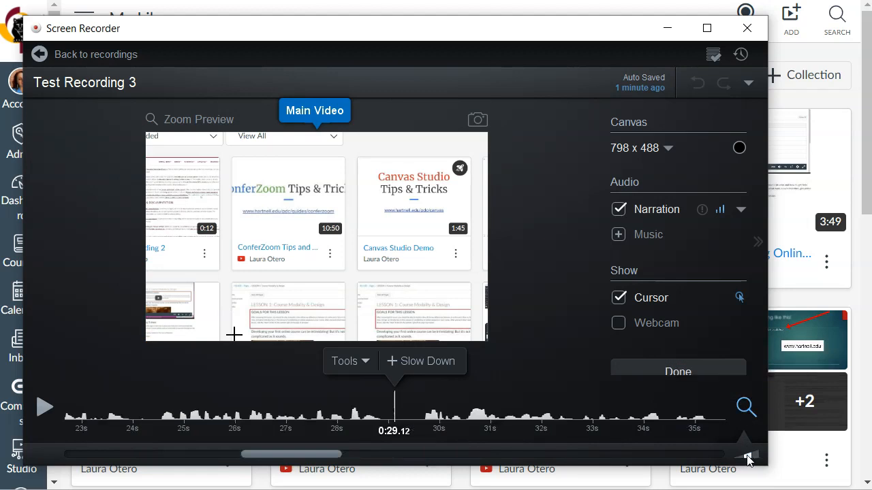
click(752, 455)
click(376, 417)
click(411, 415)
click(448, 415)
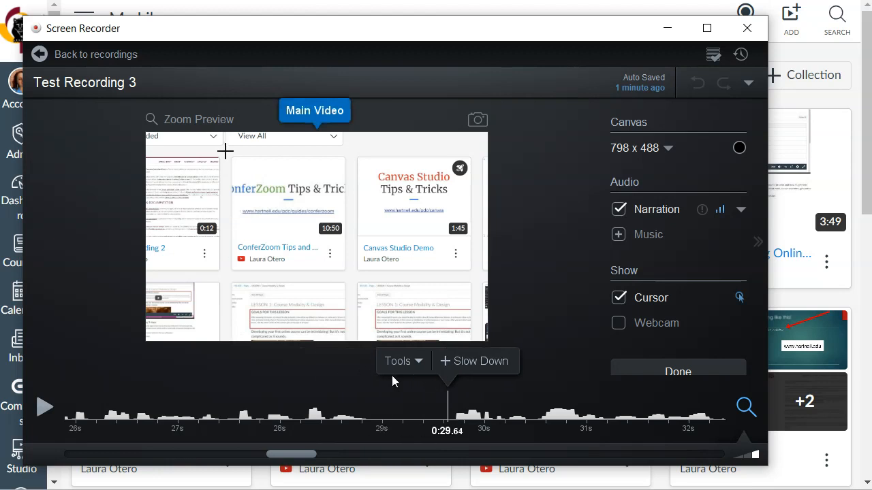
click(415, 361)
mouse_move(414, 269)
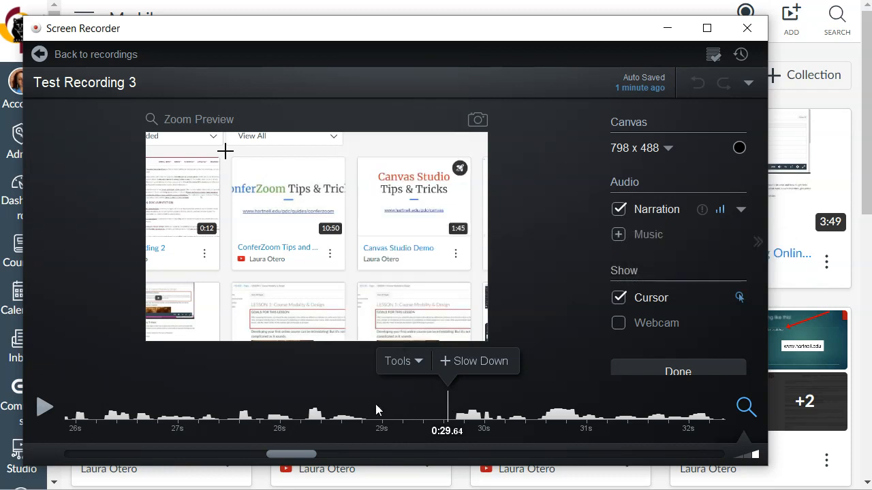
Cut the 0.76-second silent section that ends at 0:29.64 from the recording.
click(411, 362)
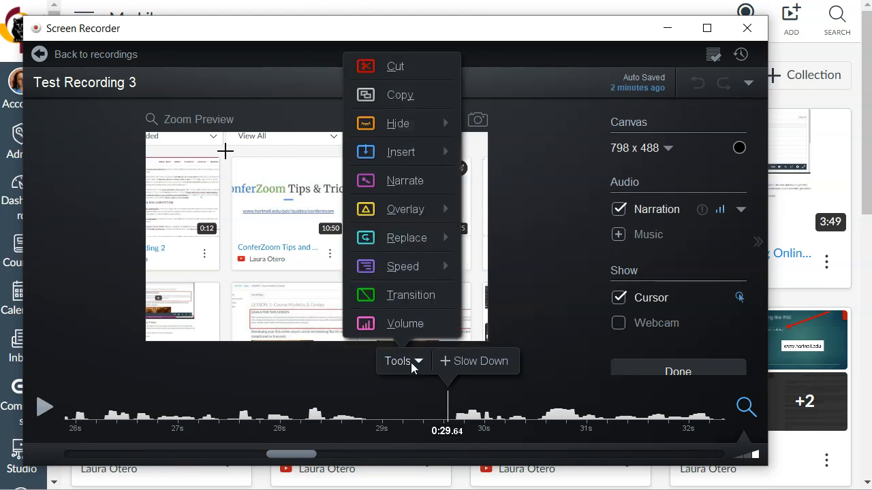
click(389, 68)
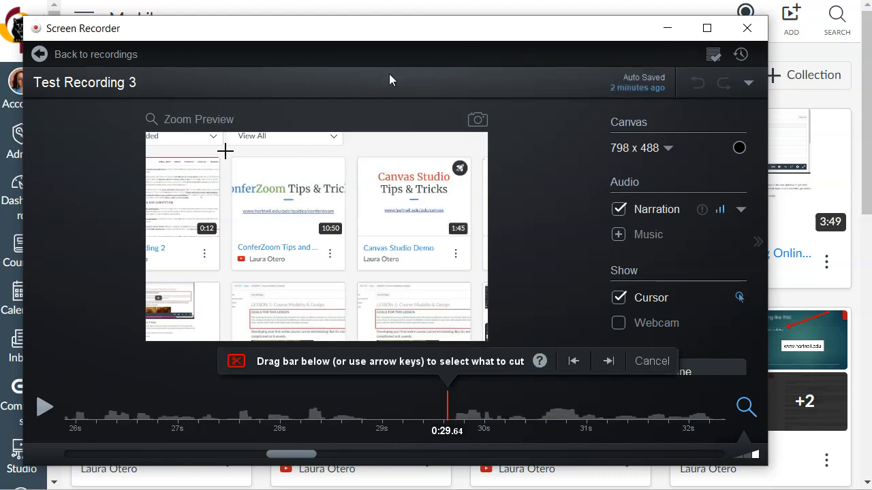
drag(449, 395, 369, 397)
click(450, 407)
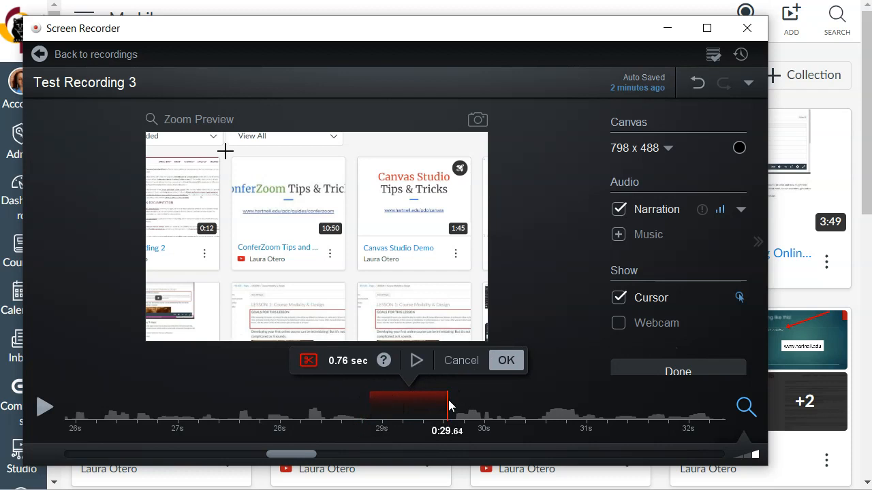
click(446, 391)
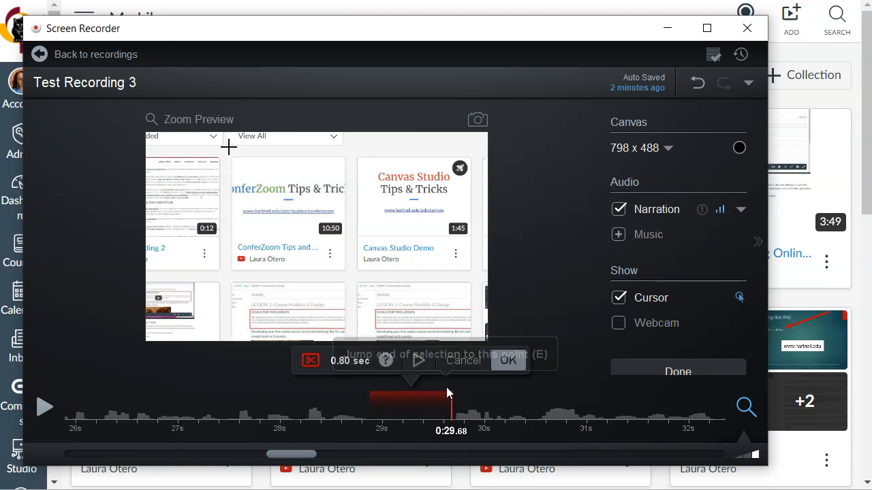
mouse_move(451, 400)
mouse_down()
mouse_move(372, 401)
mouse_move(446, 402)
mouse_up()
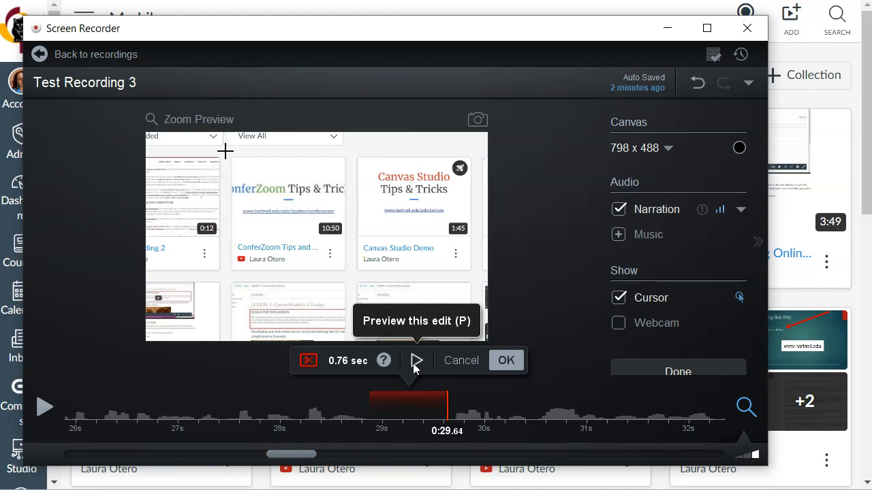
click(506, 361)
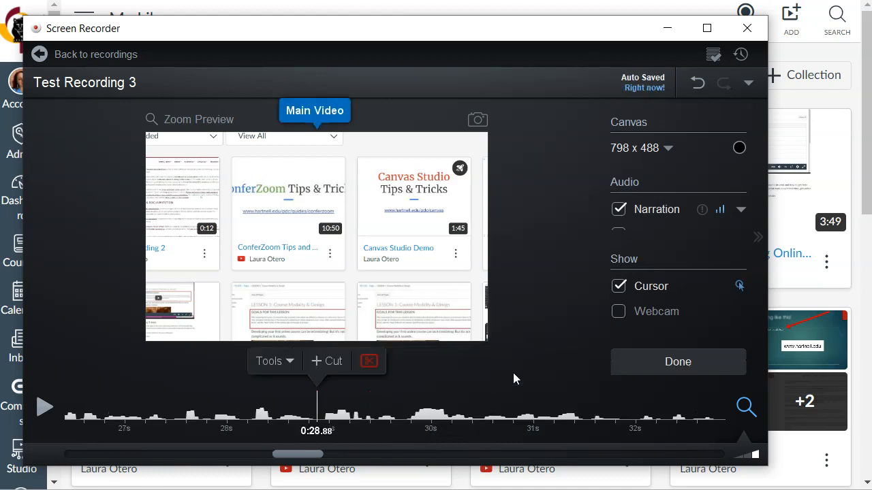
Return to the cut marker at 0:28.88, remove the cut, and place the playhead at 0:29.00.
click(296, 412)
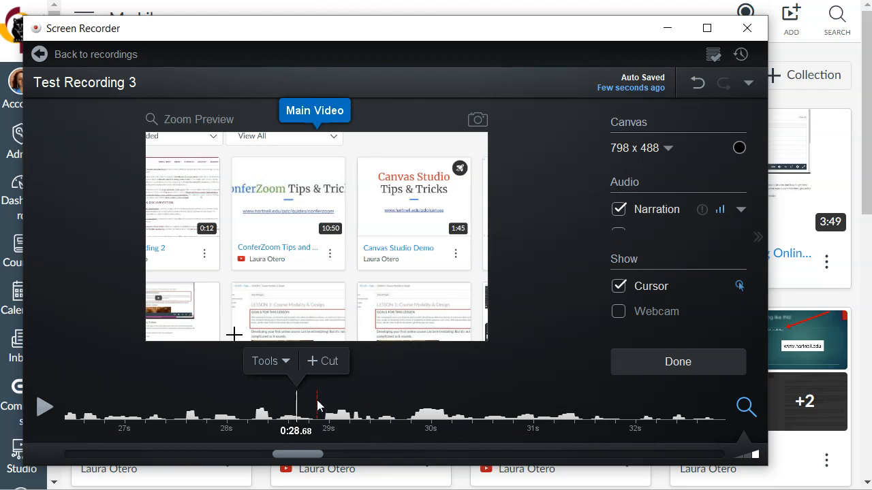
click(317, 407)
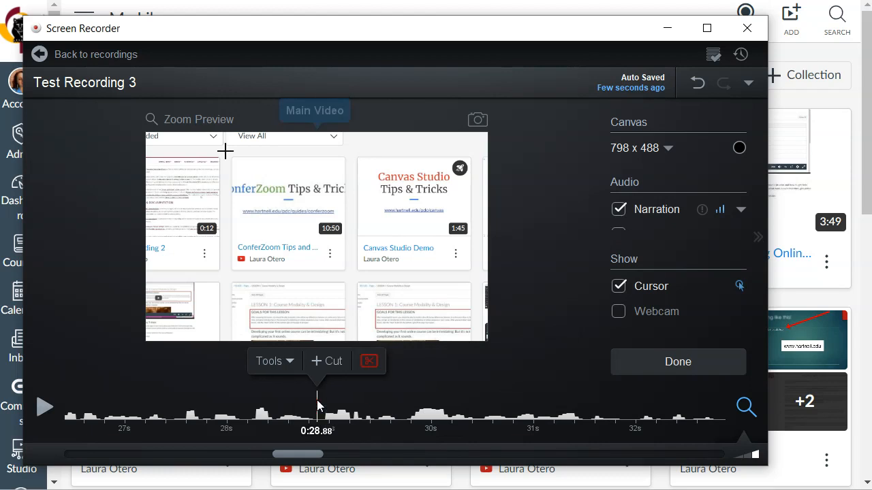
click(368, 361)
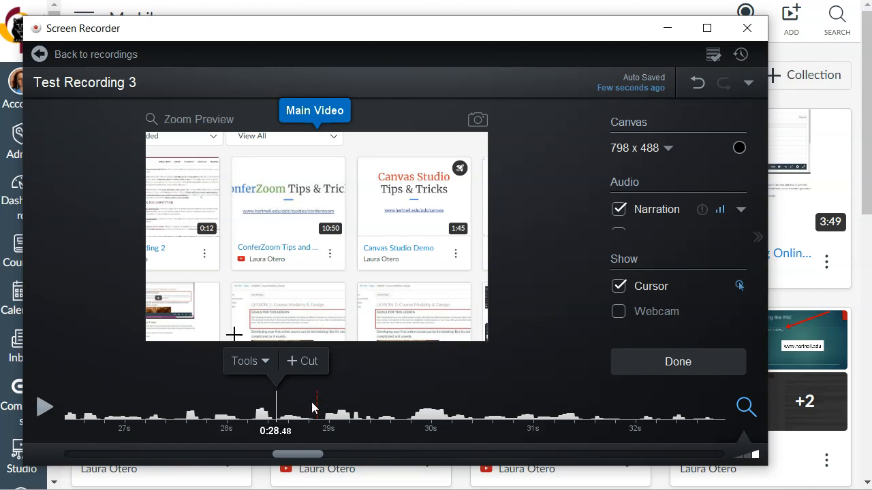
click(315, 408)
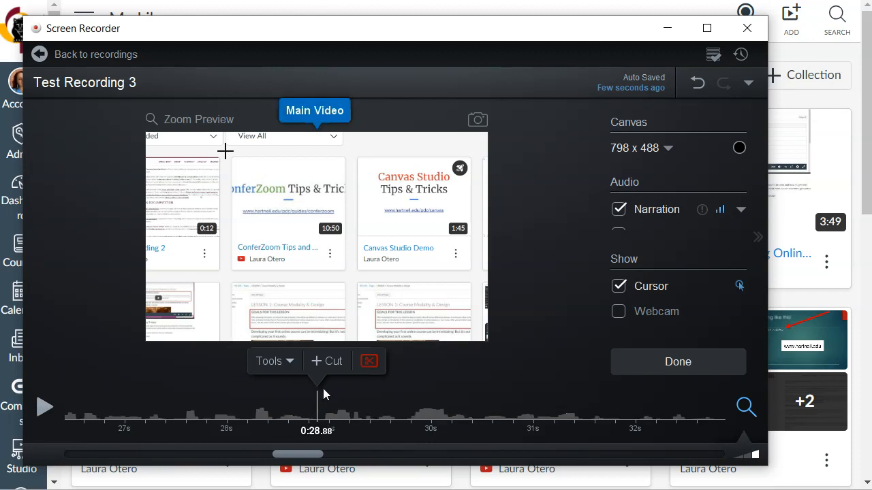
click(383, 410)
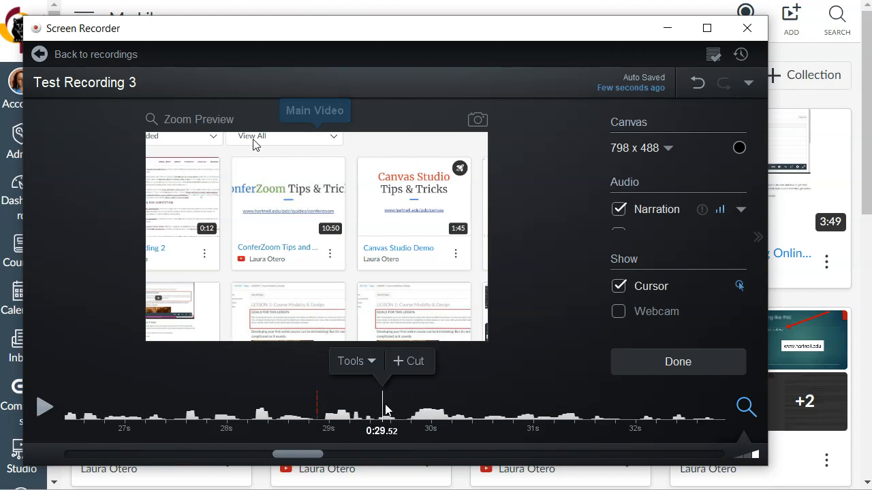
click(317, 408)
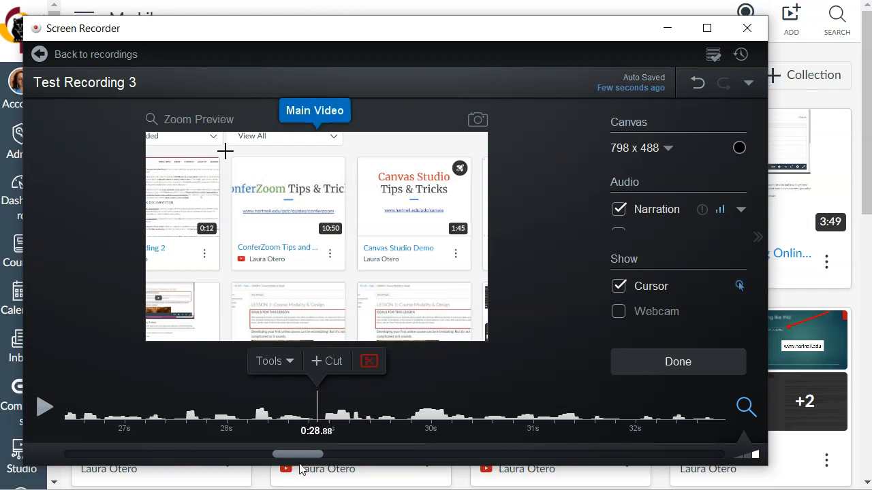
click(367, 363)
click(369, 321)
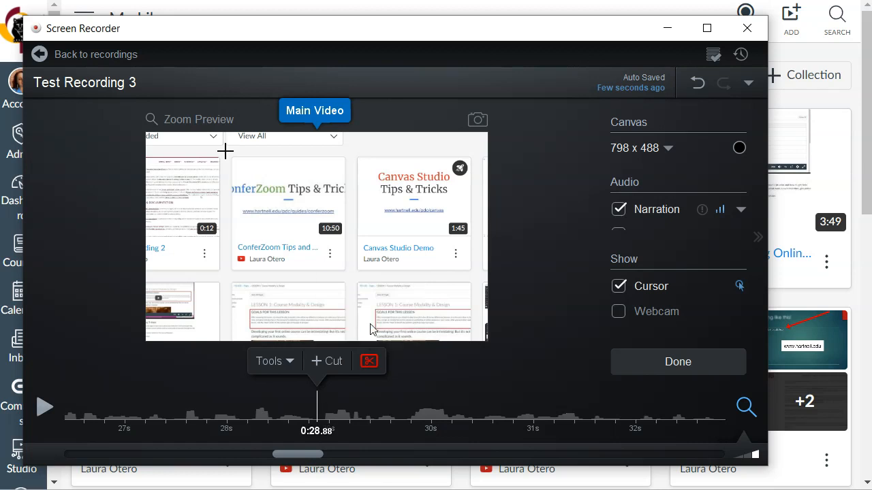
mouse_move(399, 413)
mouse_down()
mouse_move(469, 410)
mouse_move(397, 408)
mouse_move(457, 410)
mouse_move(407, 410)
mouse_up()
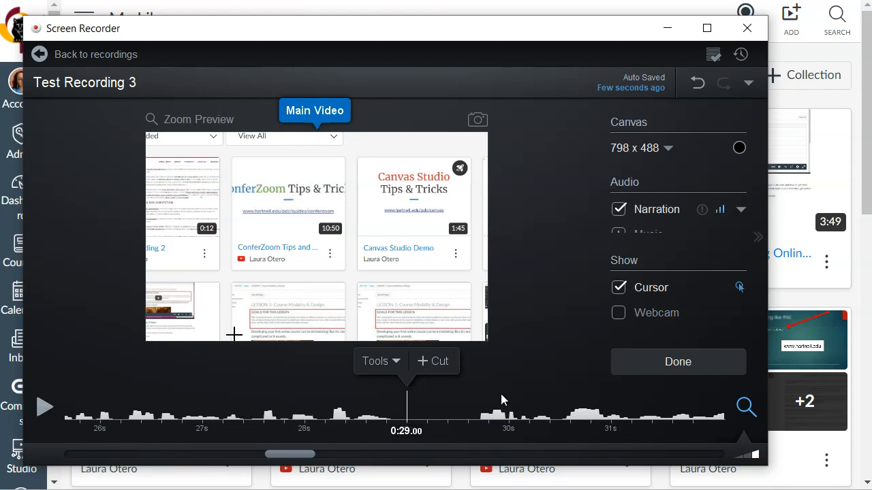
click(379, 361)
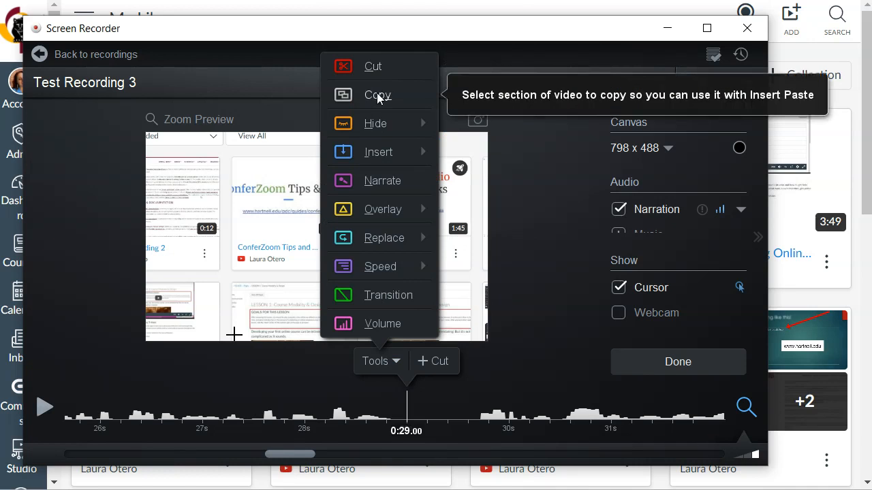
mouse_move(392, 156)
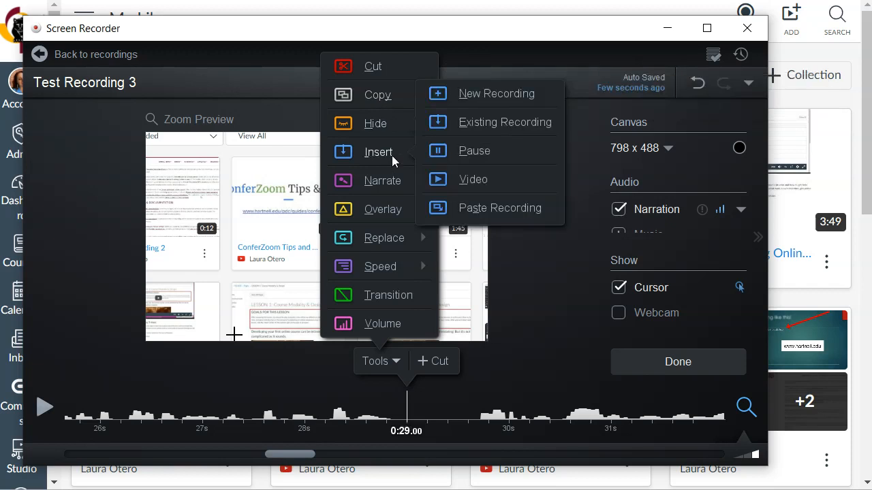
mouse_move(367, 119)
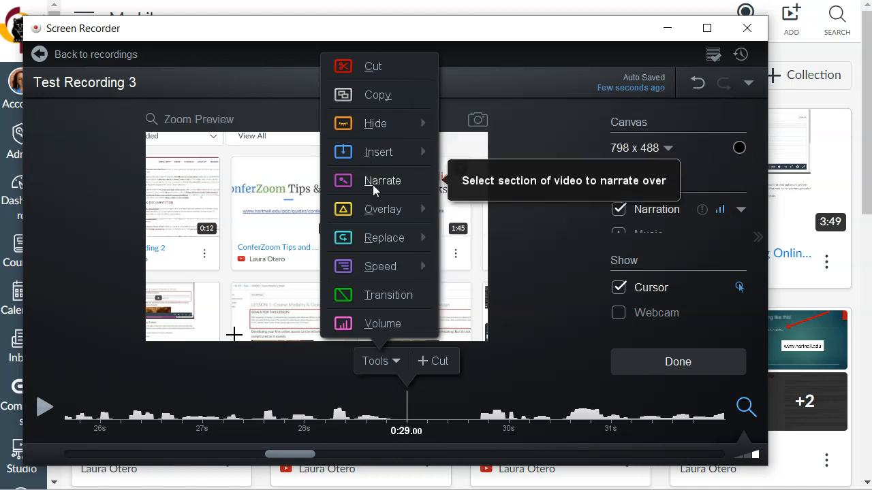
Play the recording from 0:27.12 and pause it at 0:29.08.
click(214, 409)
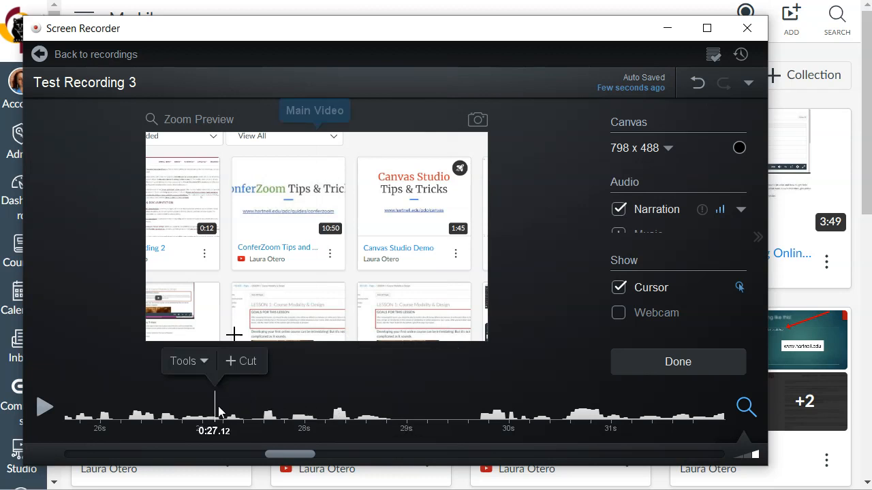
click(43, 408)
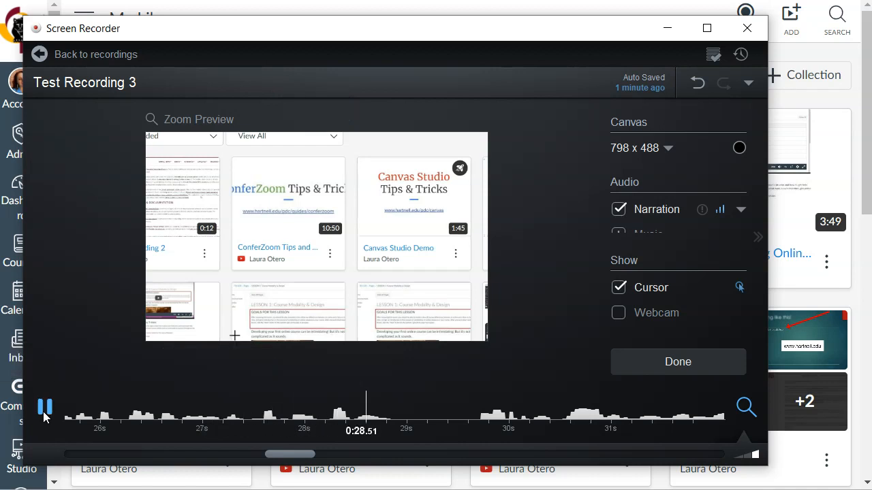
click(44, 408)
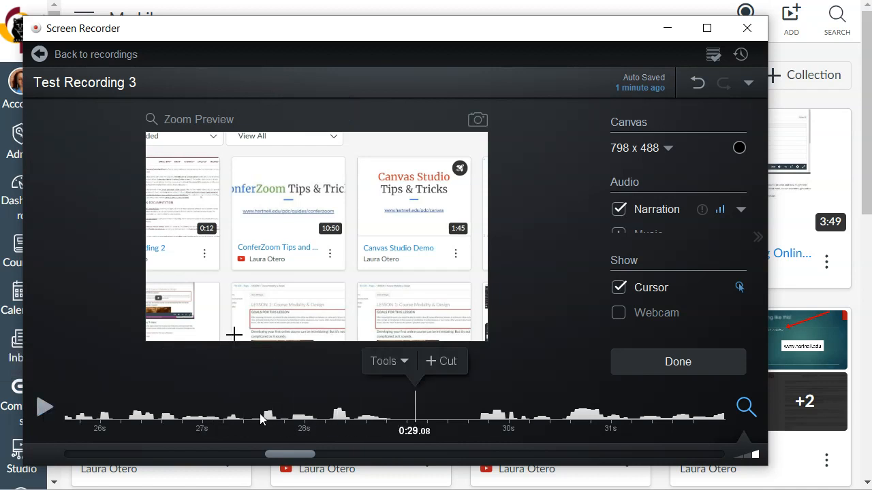
Try to narrate over a 1.60-second section starting at 0:27.44, leaving the playhead at 0:27.44.
click(388, 361)
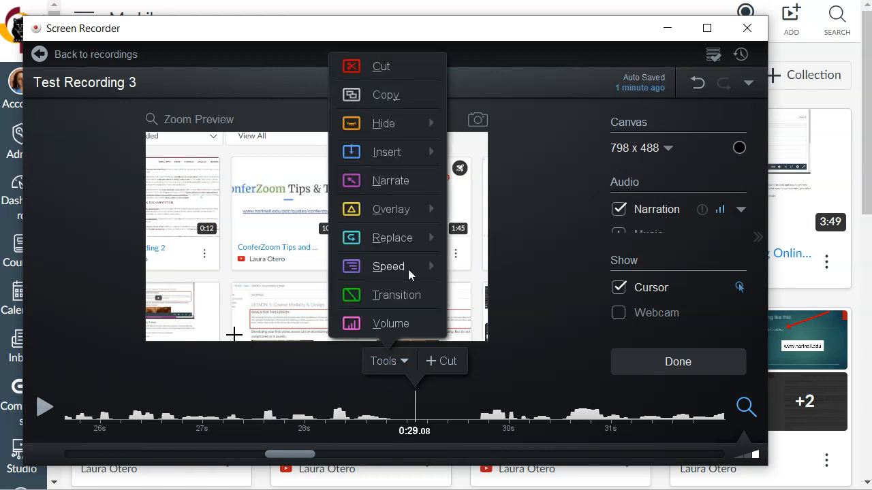
click(397, 176)
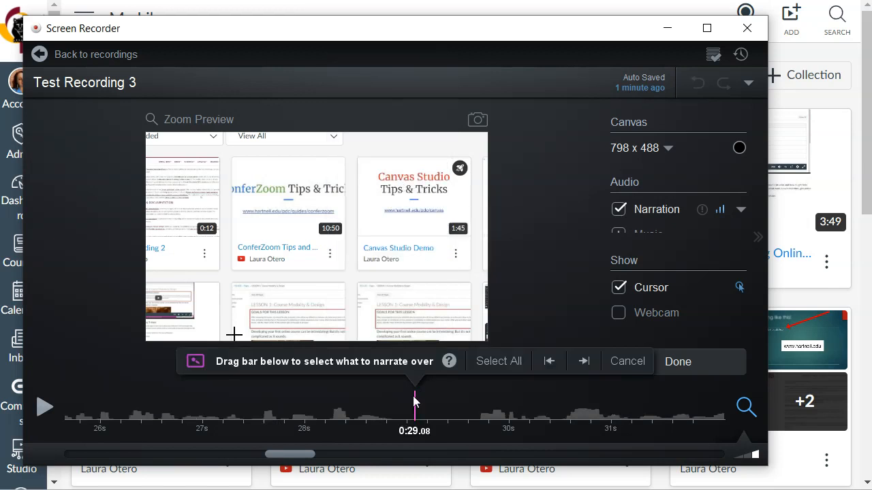
drag(414, 402, 250, 407)
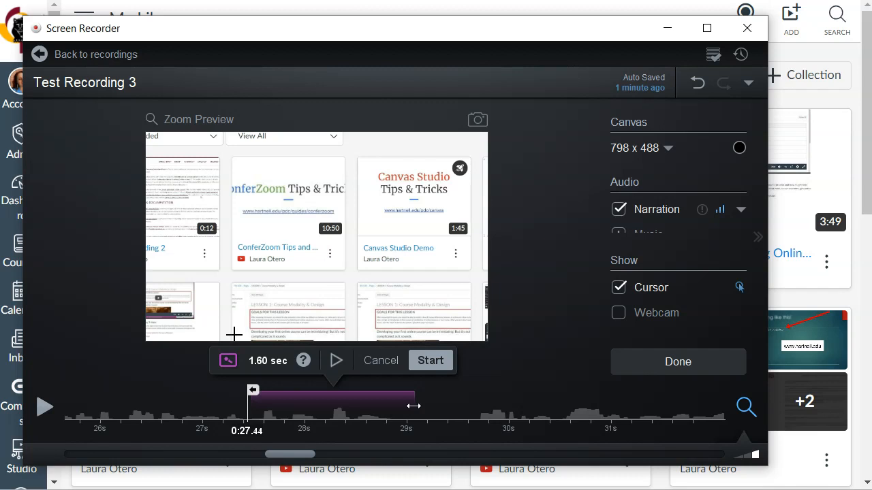
click(382, 361)
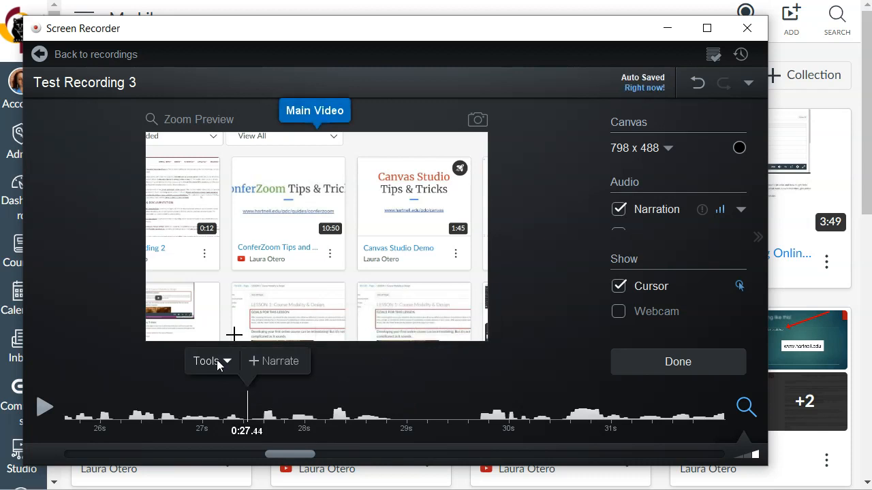
Try a 3.00-second blur overlay over the ConferZoom Tips video card at 0:27.44 with slightly increased strength.
click(217, 359)
mouse_move(232, 212)
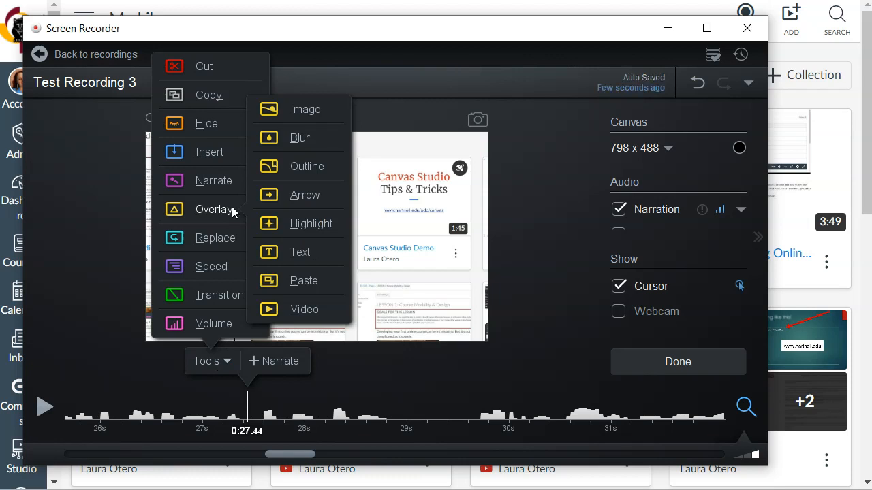
click(289, 139)
drag(323, 236, 354, 278)
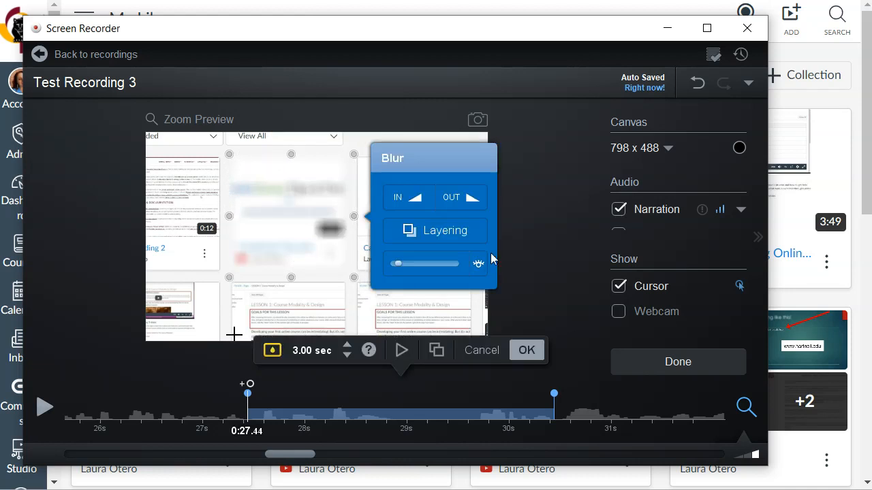
mouse_move(398, 260)
mouse_down()
mouse_move(431, 265)
mouse_move(401, 270)
mouse_up()
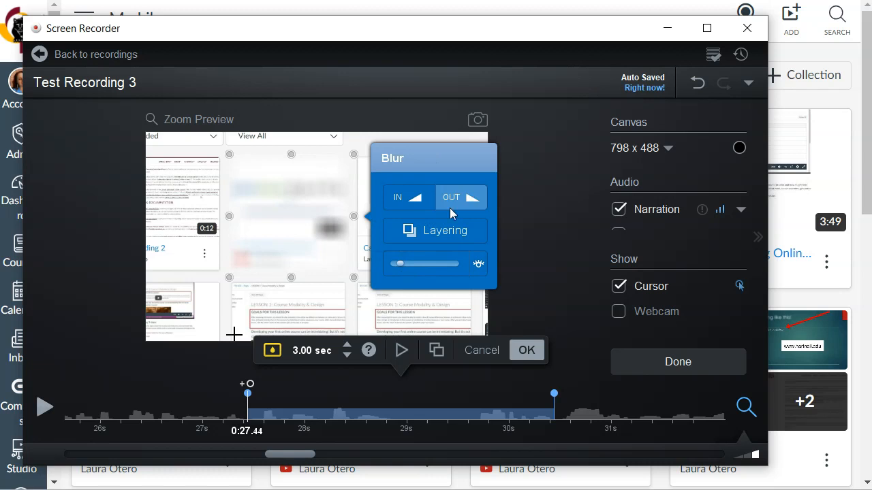
click(487, 351)
Try a red outline overlay around the title area of the ConferZoom Tips video card and inspect its style options.
click(224, 366)
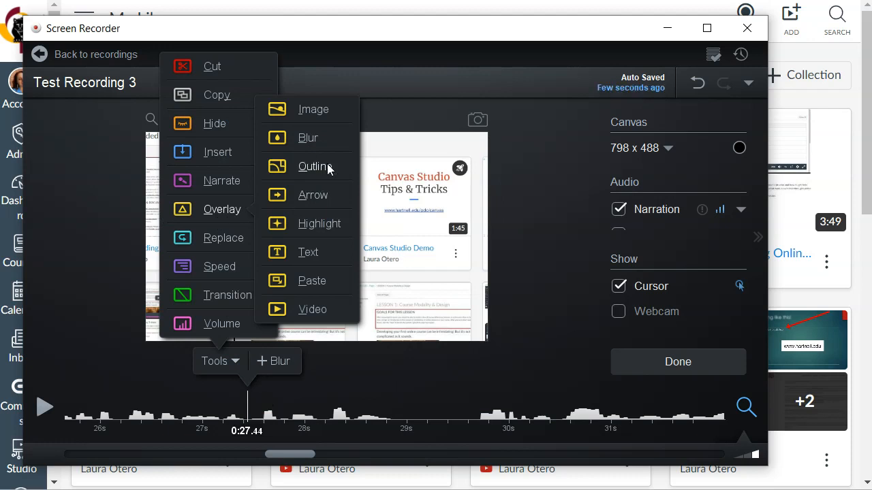
click(314, 166)
drag(318, 237, 354, 278)
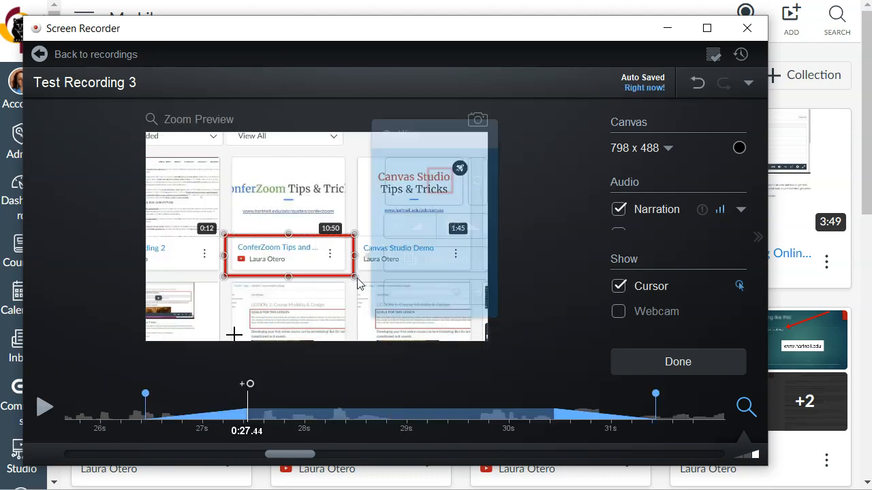
click(439, 178)
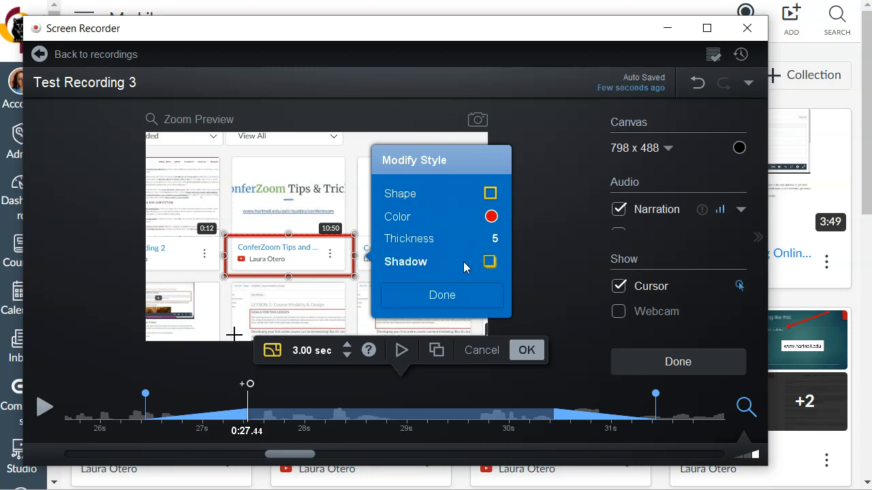
click(442, 295)
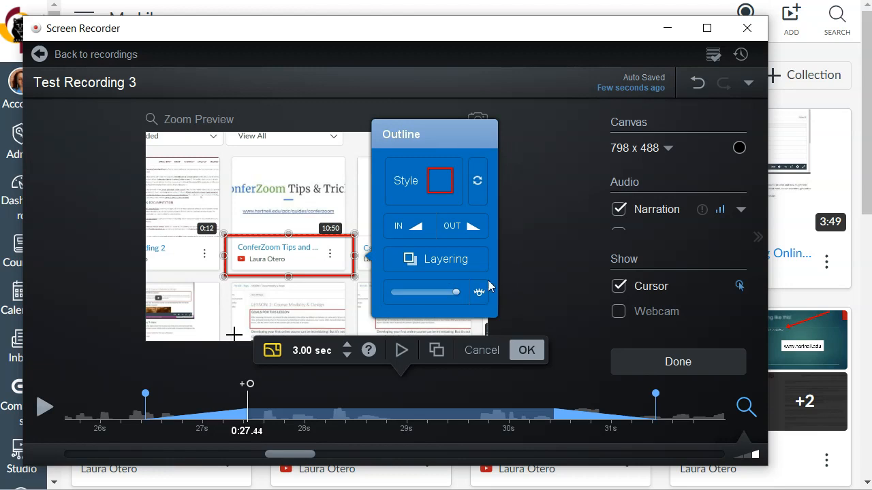
click(482, 350)
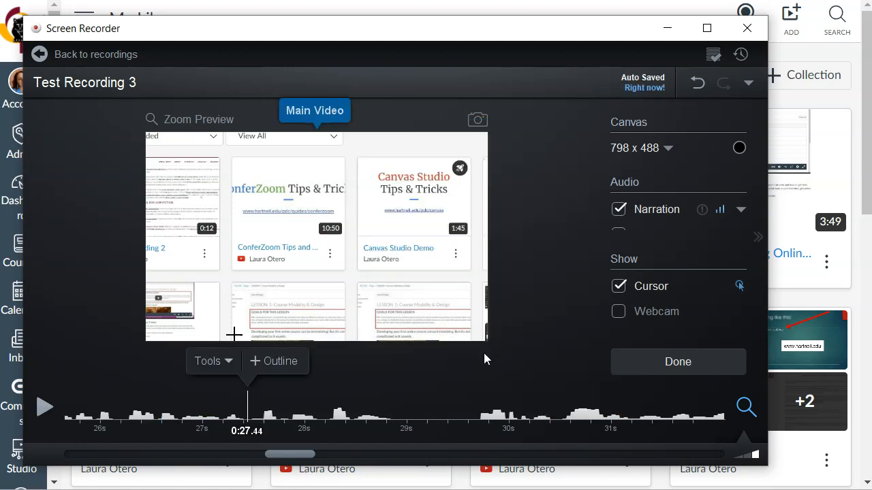
Add a 3.00-second highlight overlay at 0:27.44 framing the whole ConferZoom Tips video card.
click(214, 360)
mouse_move(220, 232)
mouse_move(222, 211)
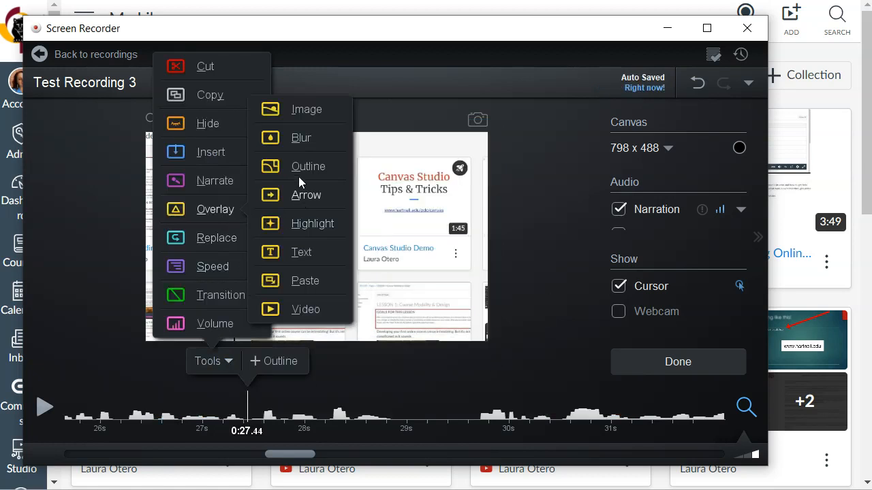
click(300, 226)
drag(323, 243, 346, 271)
click(238, 173)
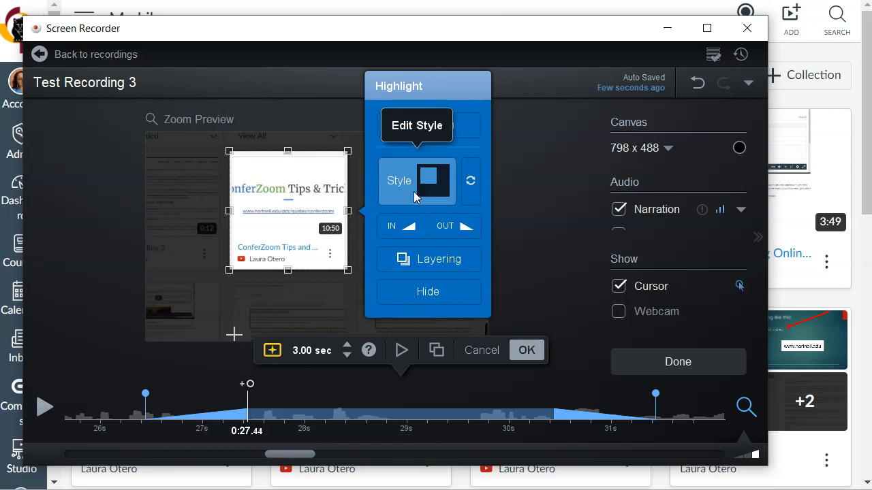
Add zoom to the highlight, enlarge the ConferZoom Tips card to fill the frame's height, and apply the overlay.
click(430, 135)
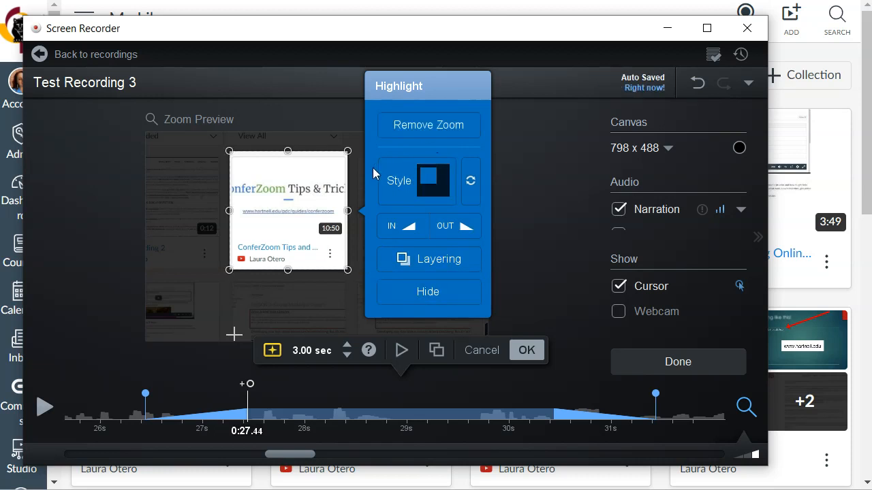
drag(348, 153, 470, 118)
drag(230, 270, 159, 340)
click(526, 350)
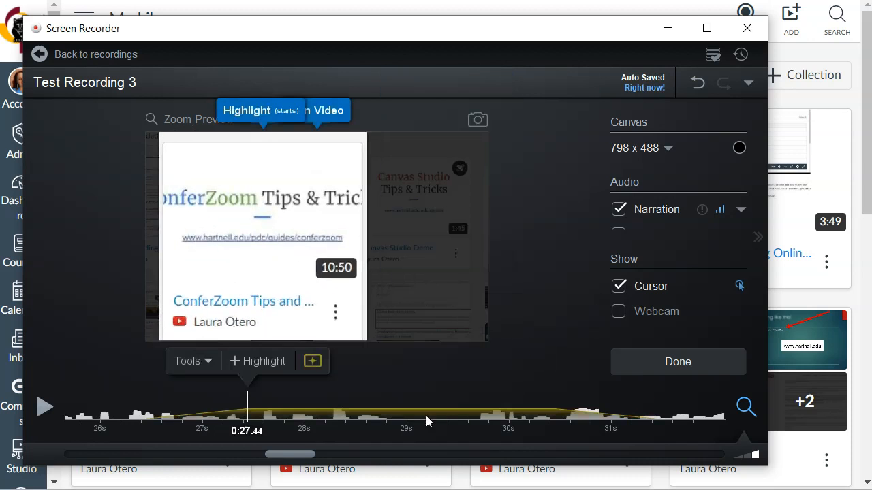
Start a 3.00-second text overlay at 0:31.76 and place its box along the lower edge of the video frame.
click(616, 408)
click(687, 409)
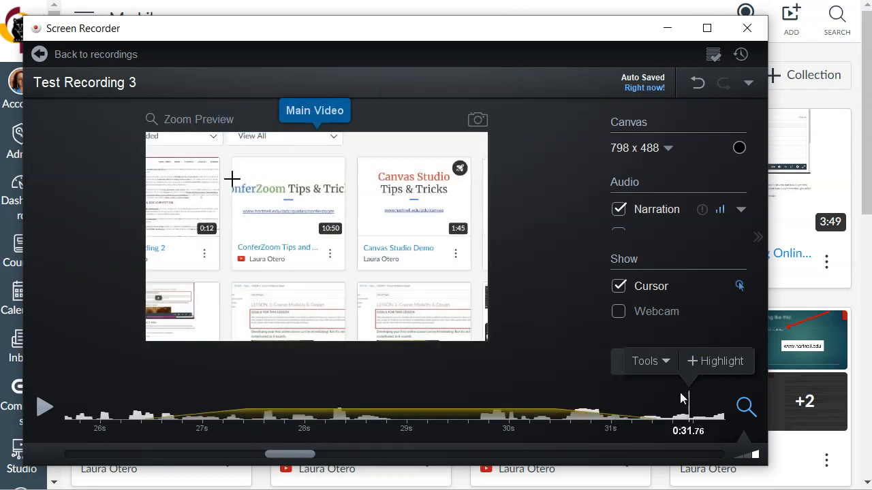
click(650, 360)
mouse_move(651, 215)
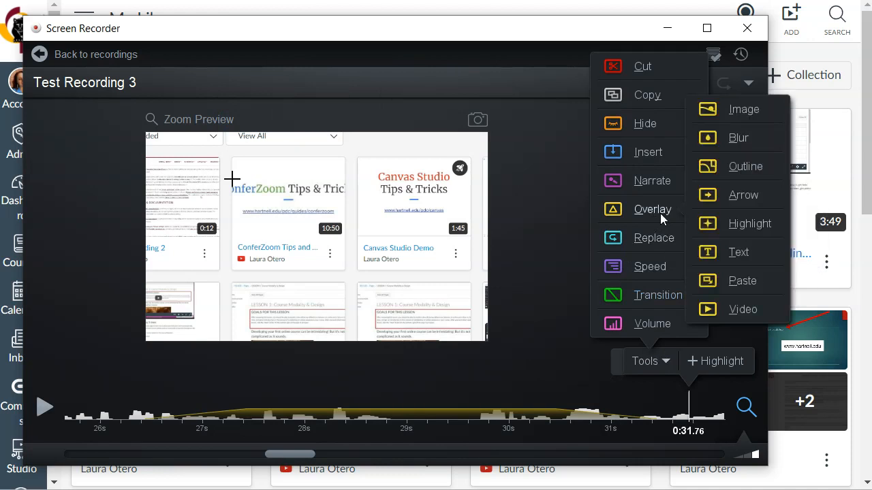
click(738, 255)
drag(304, 227, 309, 303)
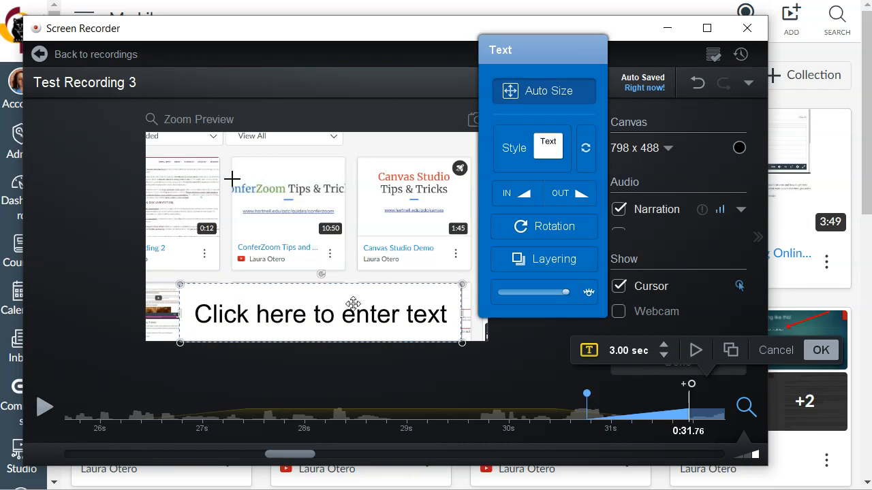
click(340, 299)
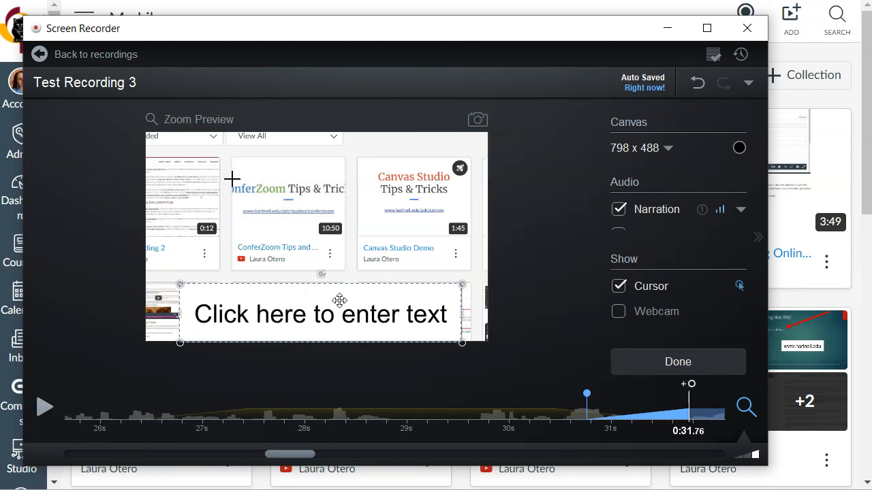
click(340, 301)
text(www)
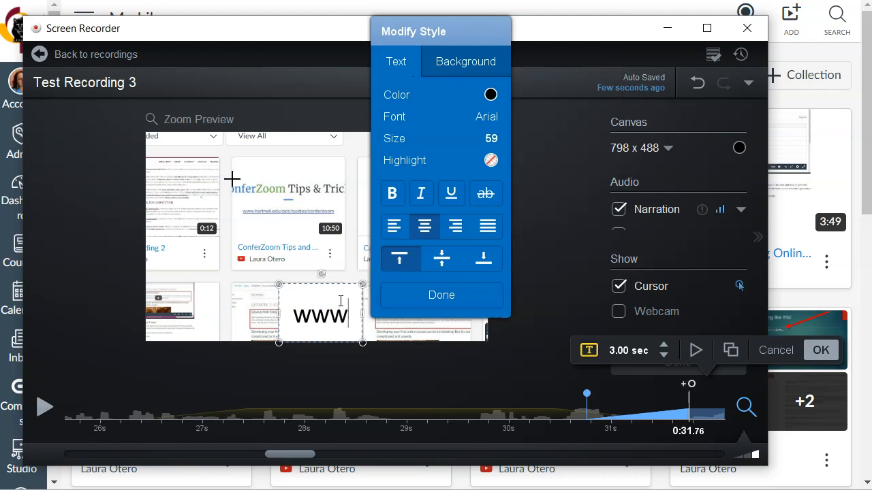
text(.hartnell.edu)
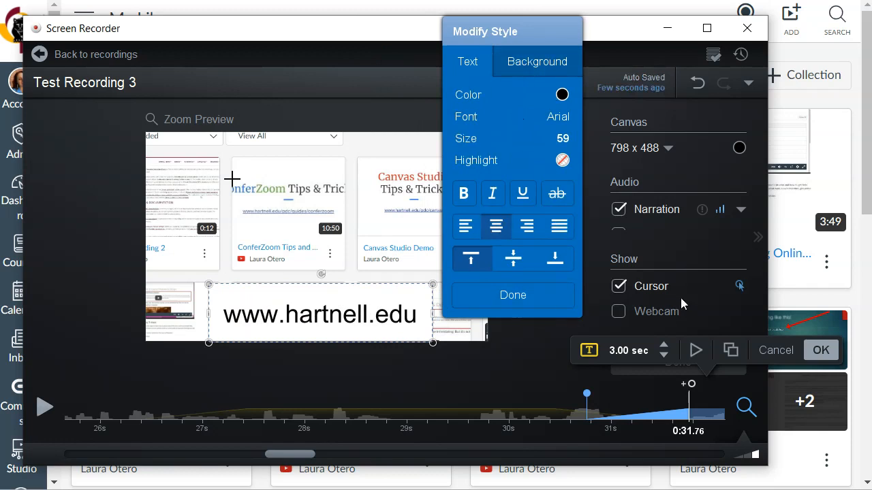
click(820, 350)
Move ahead in the recording to the red freehand drawing and place the playhead at 0:36.72.
drag(309, 455, 365, 453)
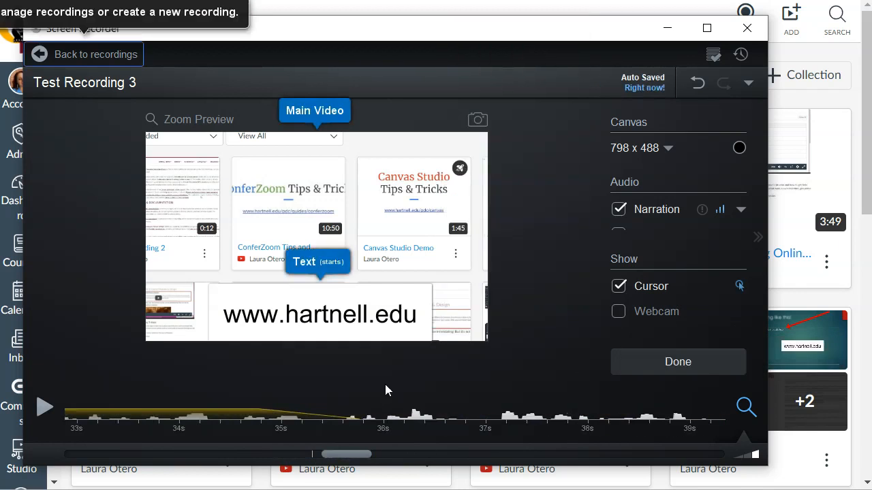
click(400, 400)
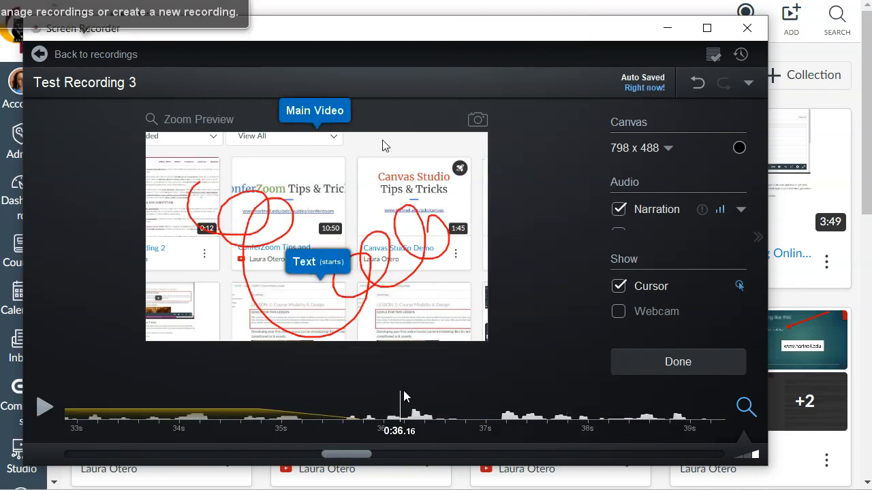
click(458, 409)
Examine the editing tools available at 0:36.72, including Overlay, Freeze Frame, Speed, Transition and Volume.
click(429, 364)
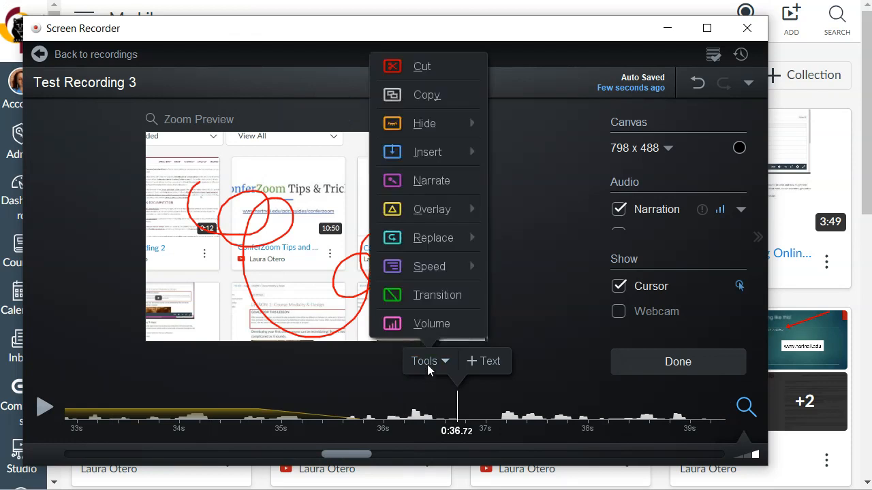
mouse_move(437, 219)
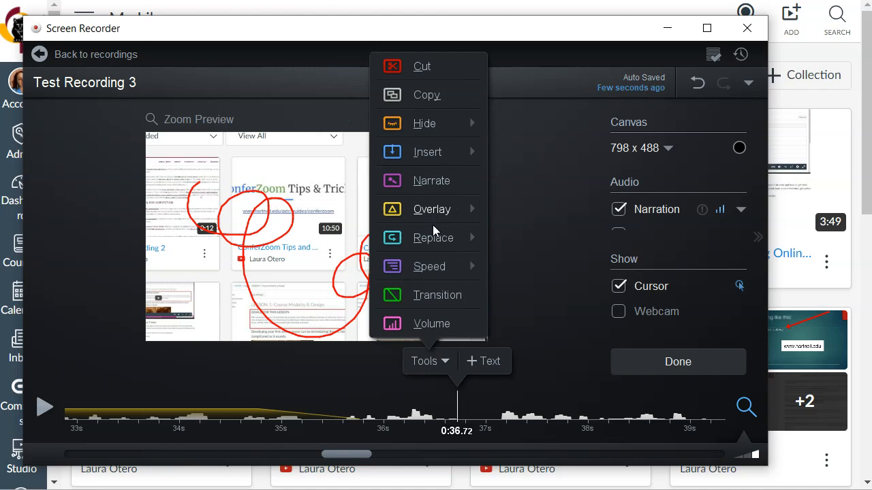
mouse_move(433, 241)
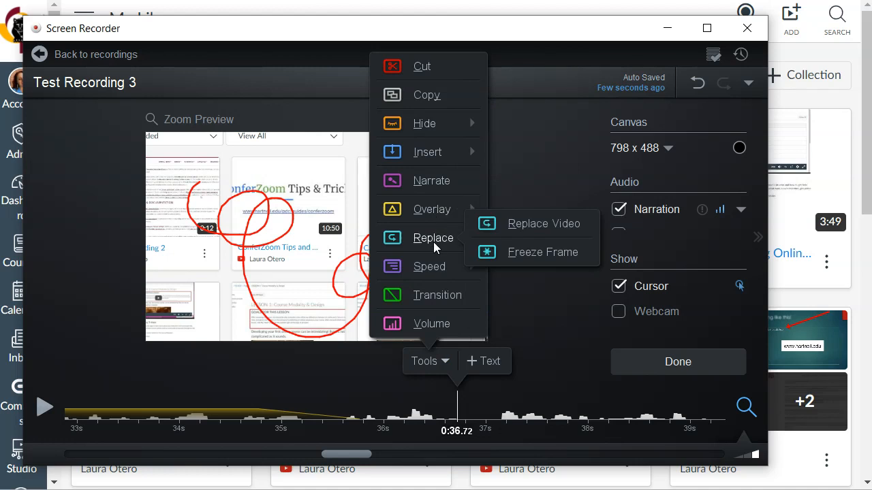
click(517, 256)
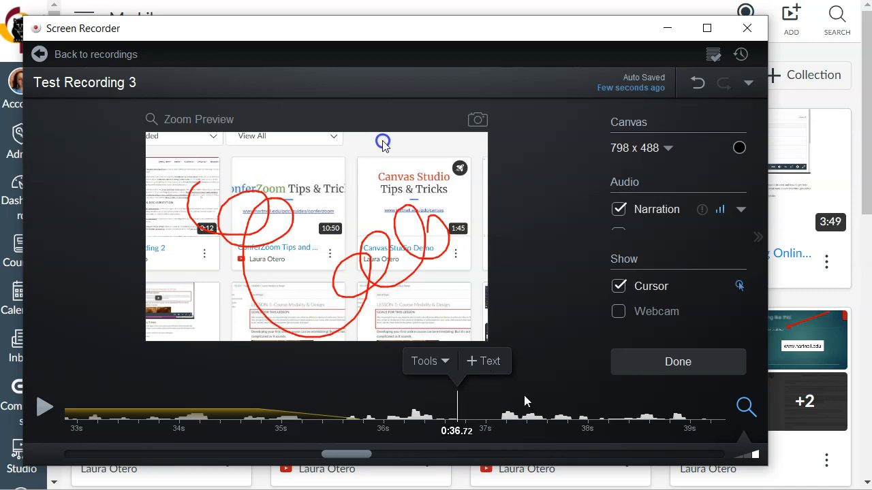
click(428, 365)
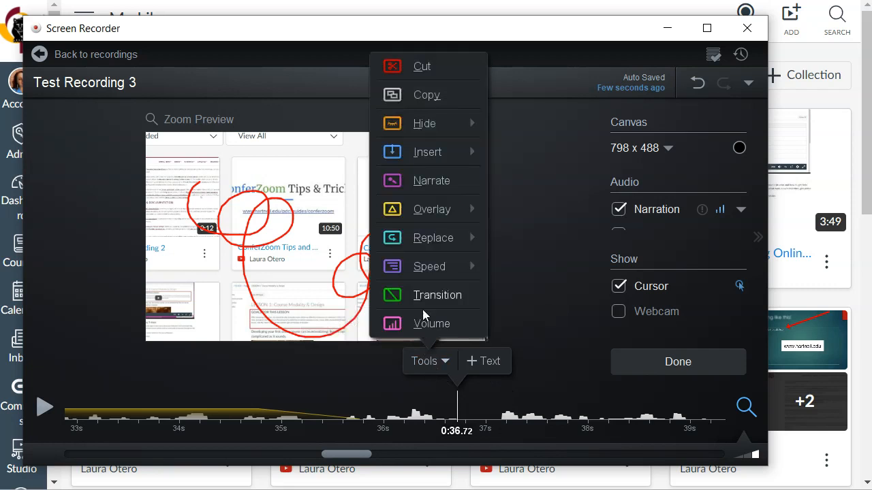
mouse_move(440, 271)
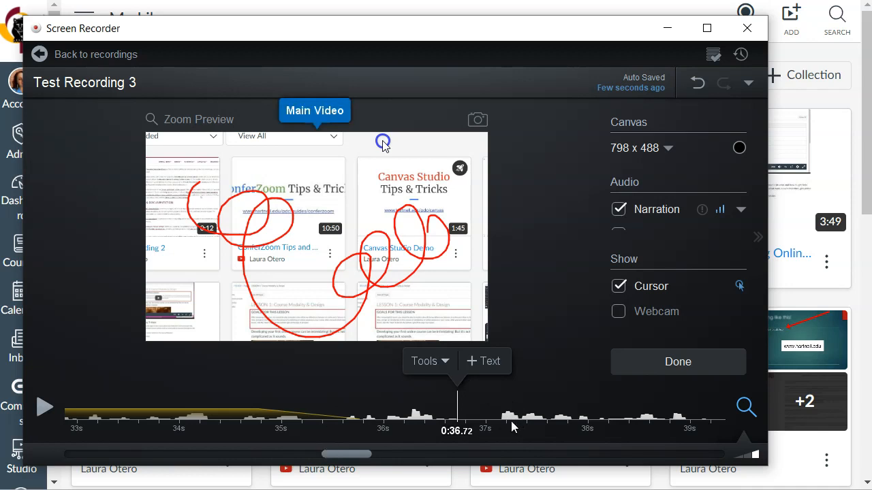
click(436, 363)
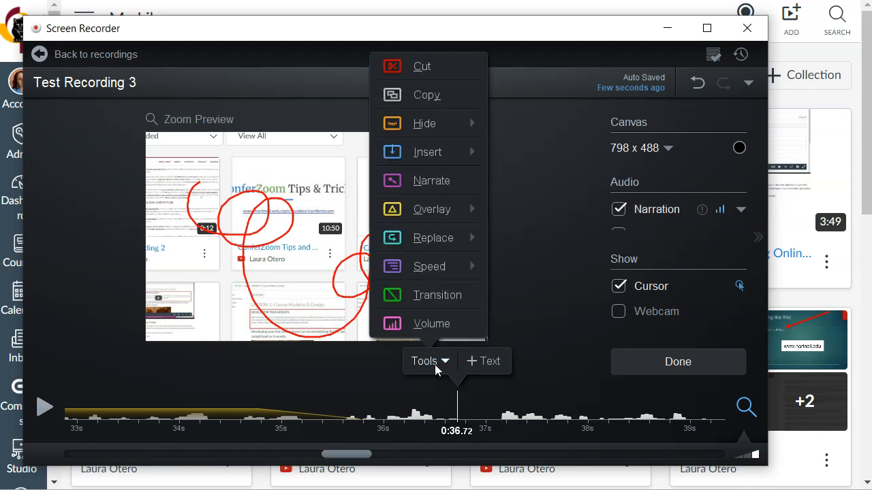
click(440, 297)
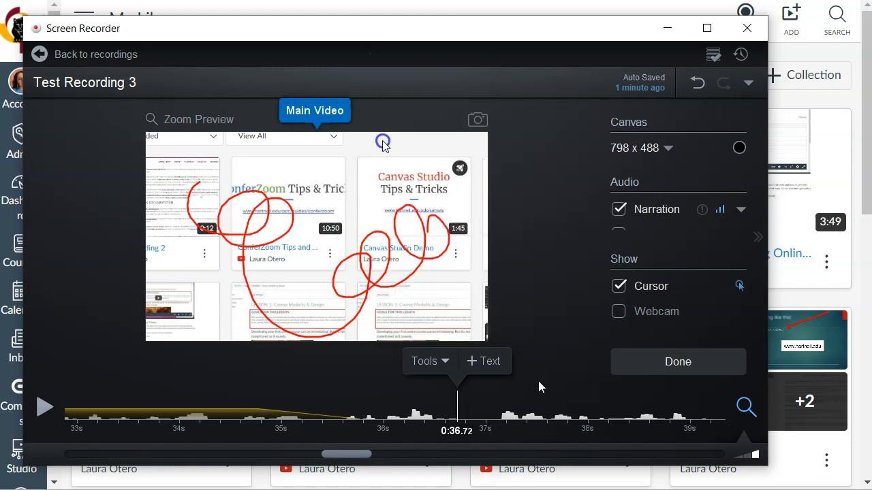
Finish editing the recording and upload it to Studio with the title "Test Recording 3".
click(686, 368)
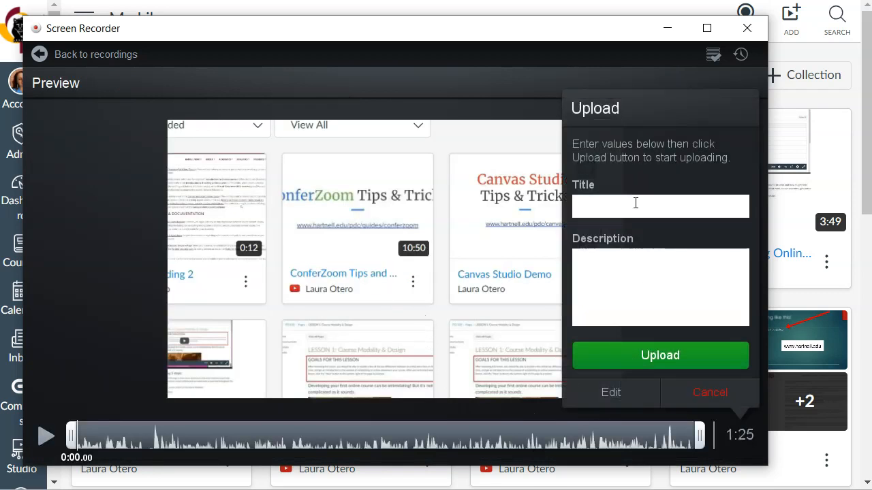
click(636, 203)
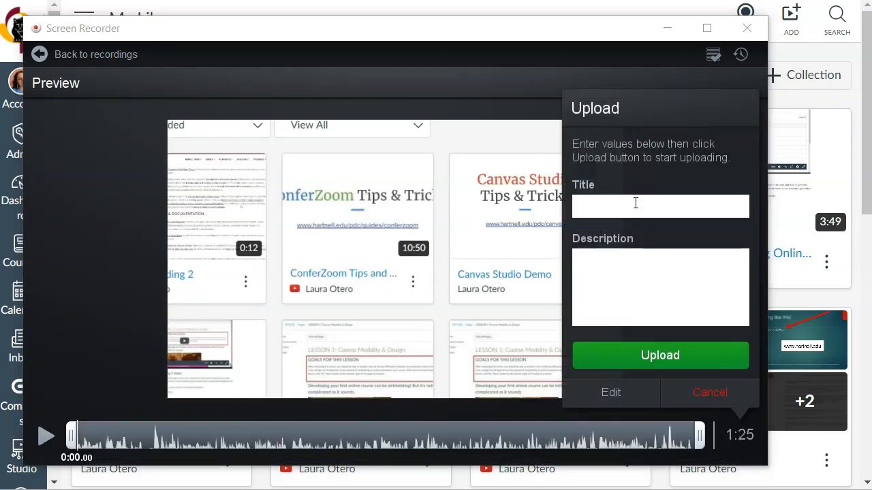
text(Test Recording 3)
click(672, 363)
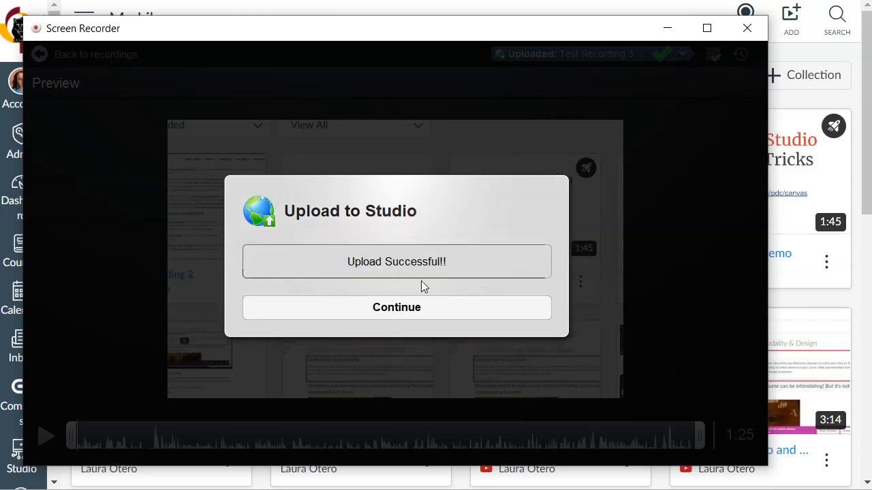
click(415, 312)
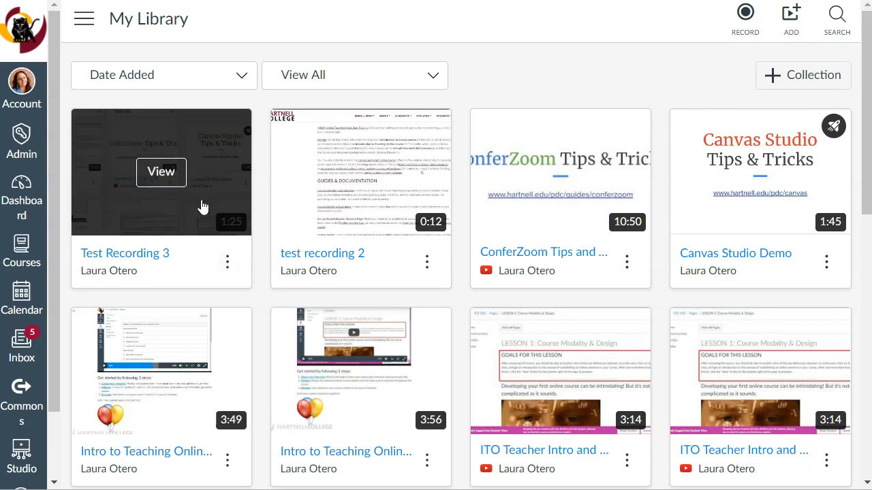
Open Test Recording 3 from the library, view its details, and return to its comments.
click(165, 182)
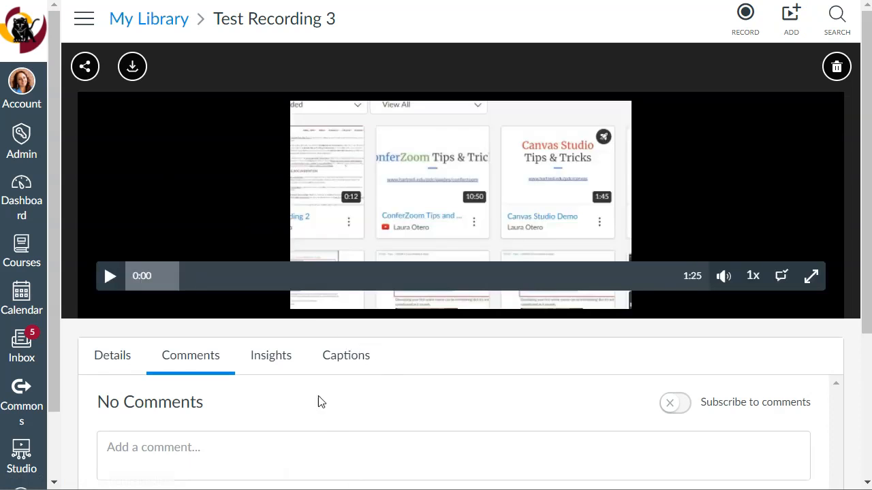
click(129, 355)
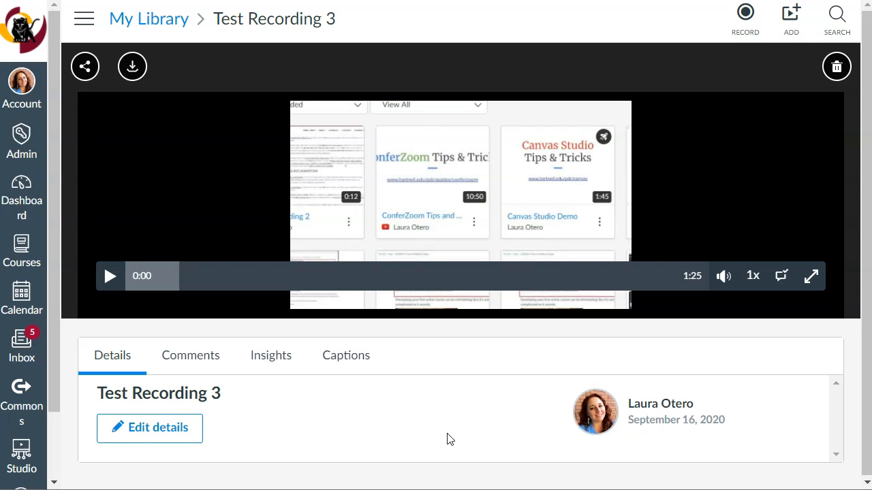
click(203, 359)
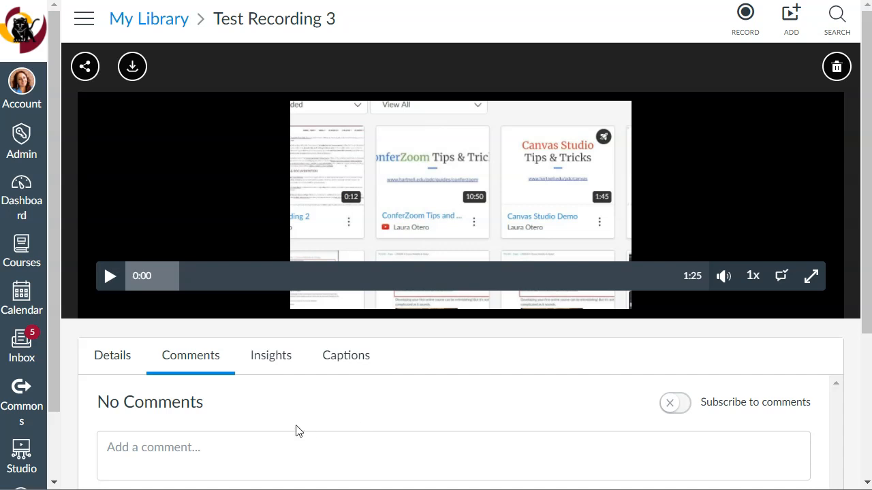
Post the comment "Part 1" at 0:00 of Test Recording 3.
click(244, 450)
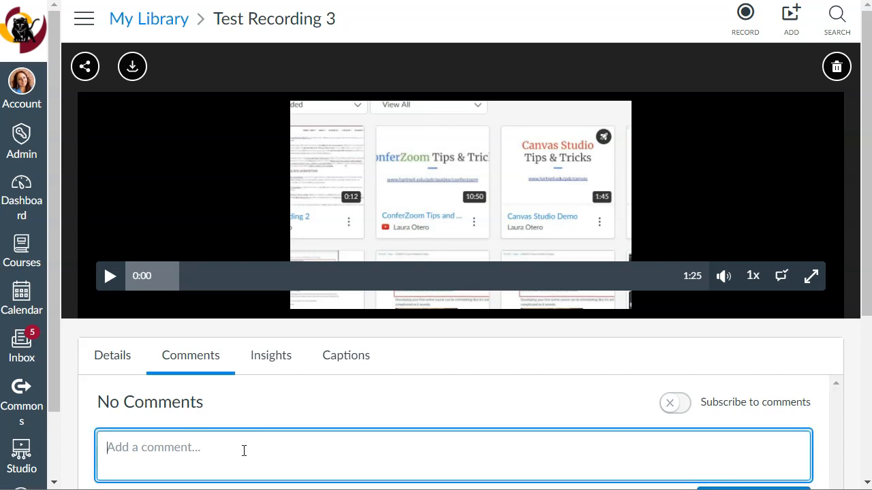
text(Part 1)
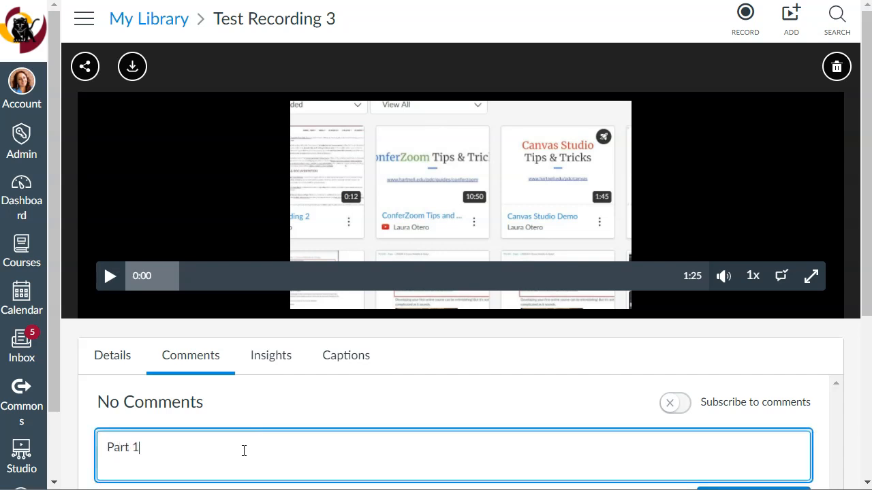
scroll(494, 439, down, 3)
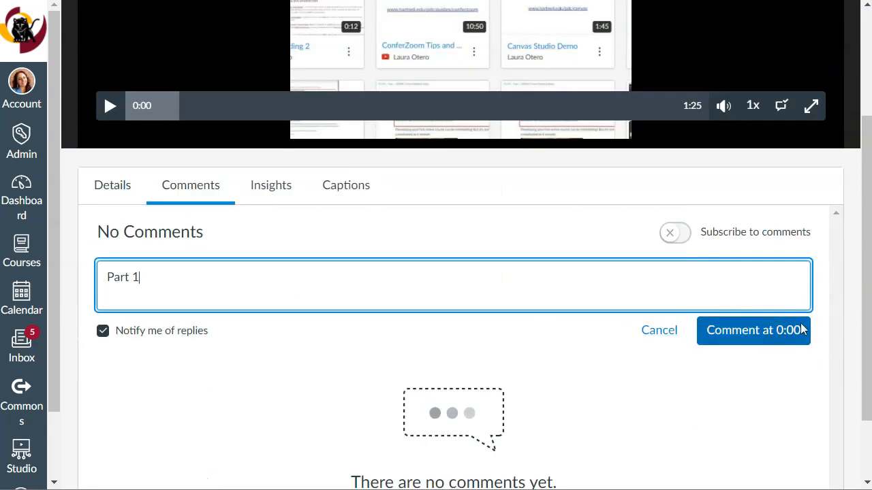
click(782, 340)
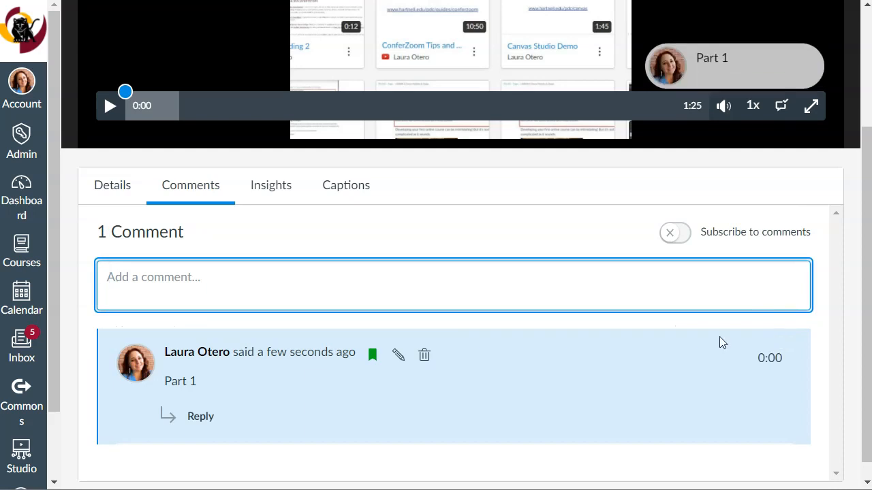
Post a second comment, "Part II", at 0:00 and review both comments beside the video.
scroll(206, 225, up, 2)
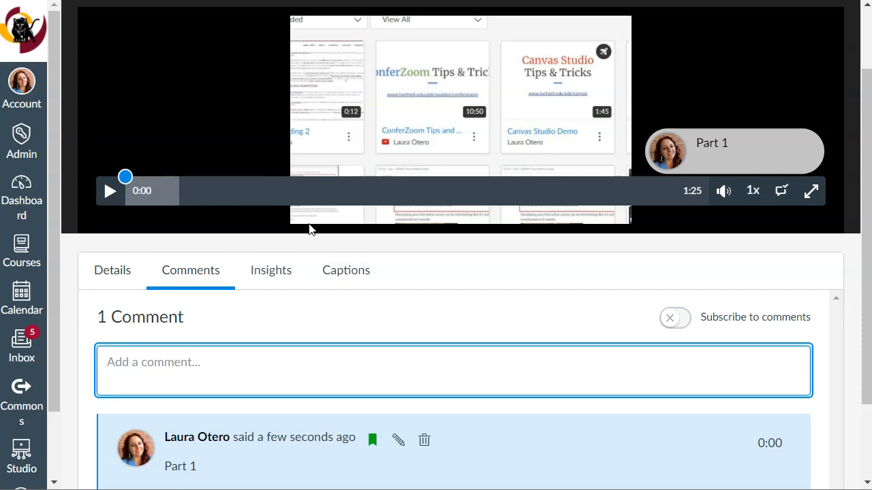
scroll(314, 300, down, 1)
text(Part II)
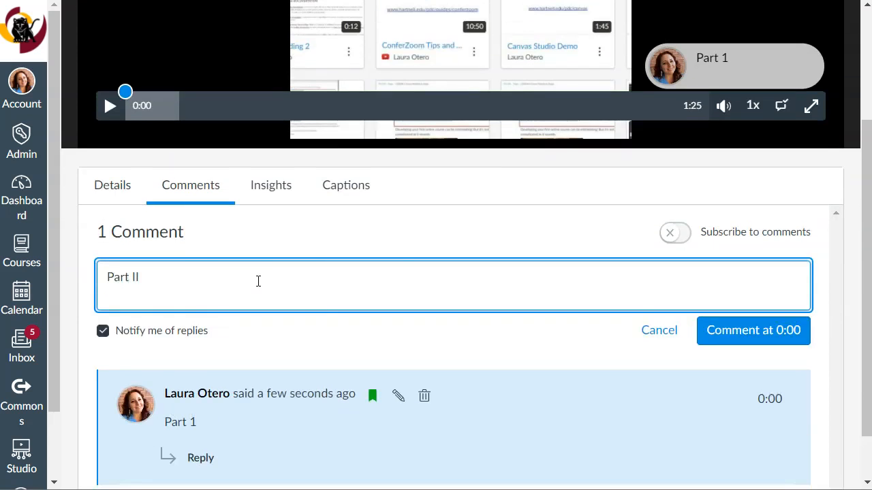
click(768, 334)
scroll(613, 282, down, 2)
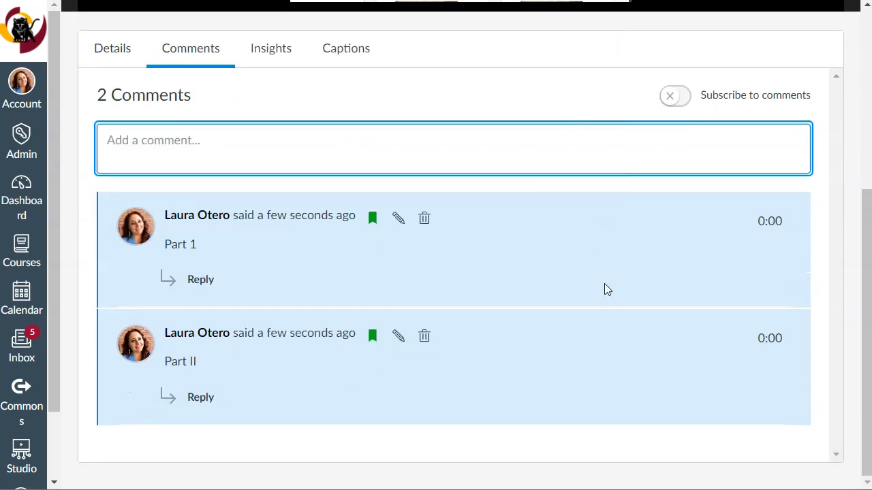
scroll(341, 321, up, 4)
scroll(297, 292, down, 3)
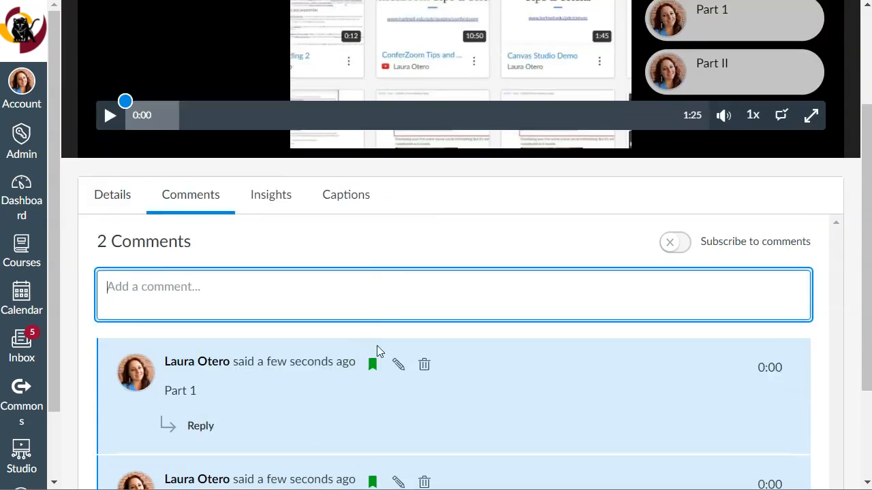
scroll(545, 458, down, 2)
Pause the video and delete the "Part II" comment at 0:00.
click(724, 336)
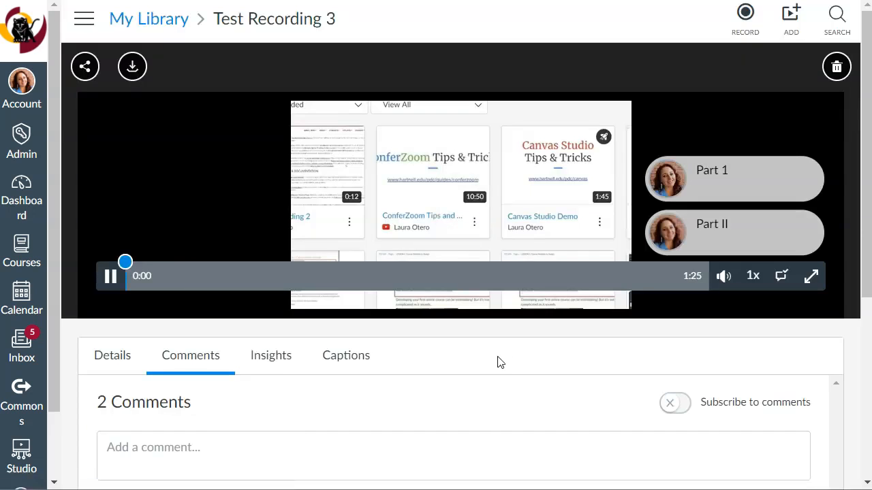
click(109, 276)
scroll(462, 344, down, 5)
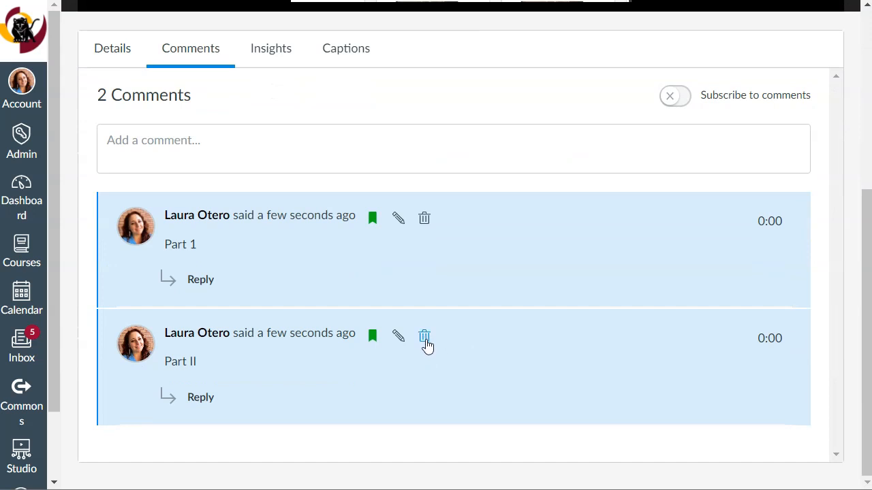
click(424, 338)
click(499, 336)
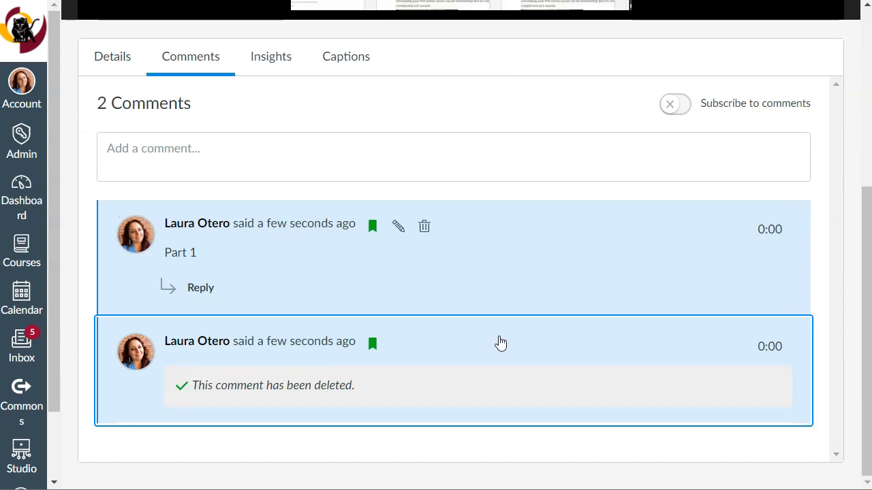
Move the video's playback position to 0:17 and post the comment "Part II" there.
scroll(413, 387, up, 5)
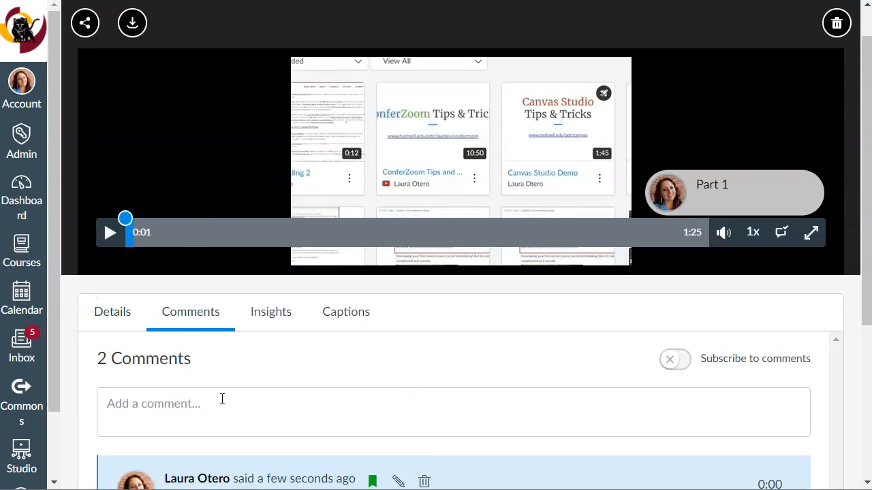
click(241, 235)
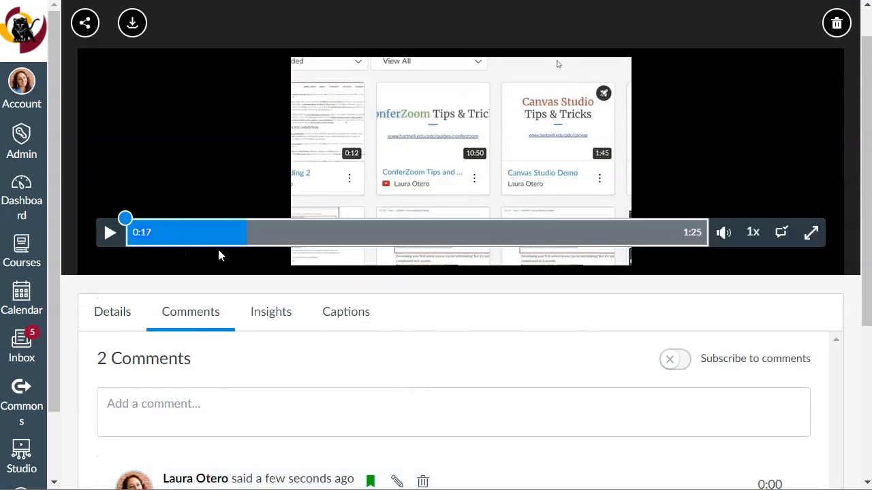
scroll(243, 366, down, 2)
click(196, 259)
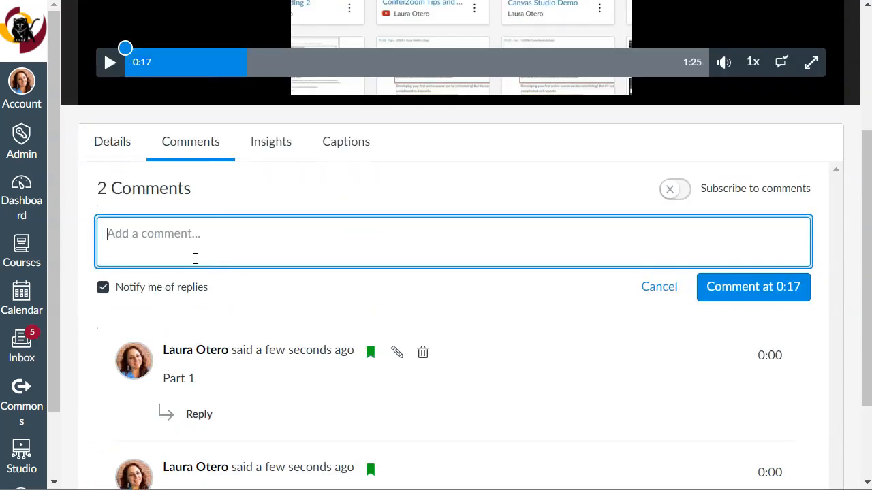
text(Part II)
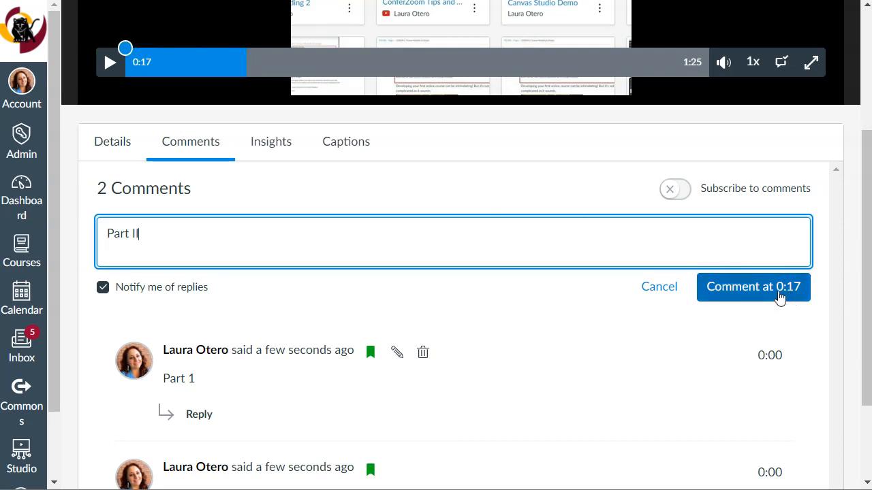
click(747, 287)
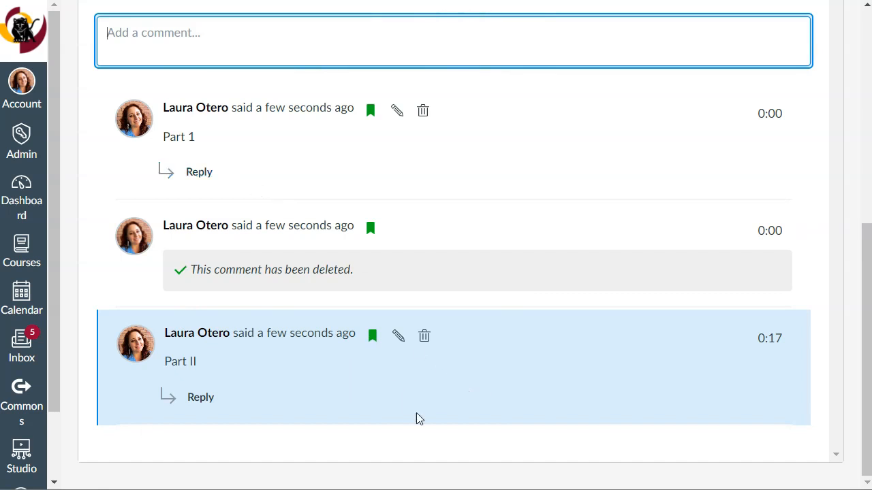
Change the text of the 0:17 comment to "Part 2" and save it.
scroll(415, 416, up, 3)
scroll(455, 415, up, 4)
scroll(456, 415, down, 7)
click(400, 337)
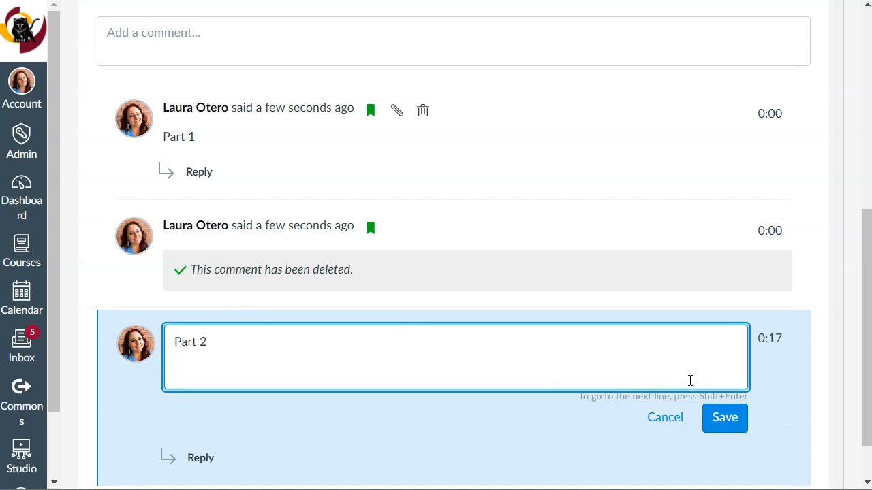
click(726, 428)
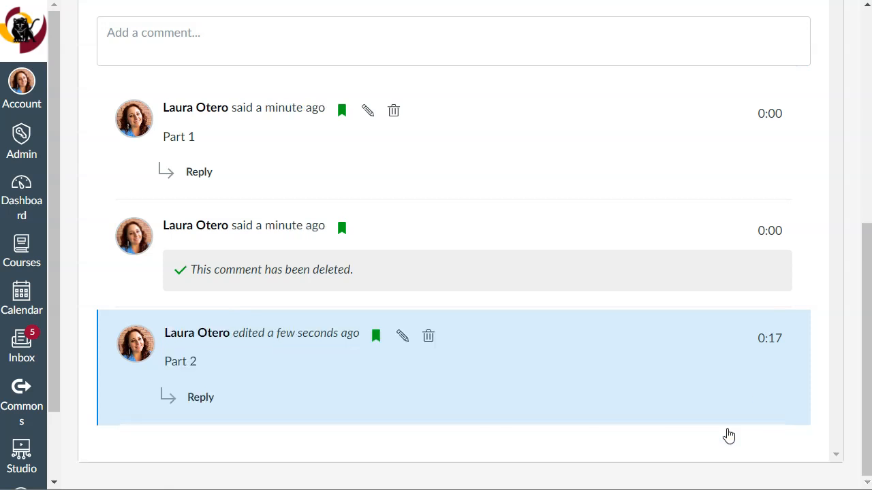
Open the video's insights and examine the viewing chart for all viewers and for the single listed viewer.
scroll(473, 427, up, 6)
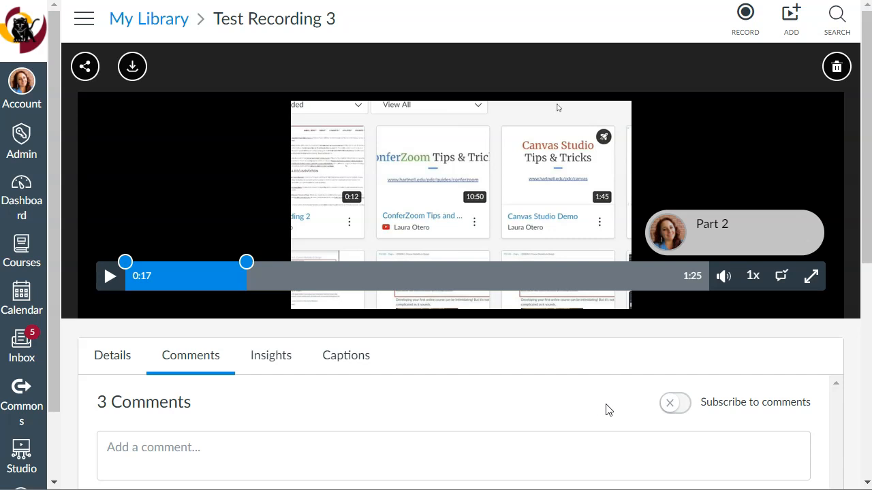
scroll(504, 384, down, 2)
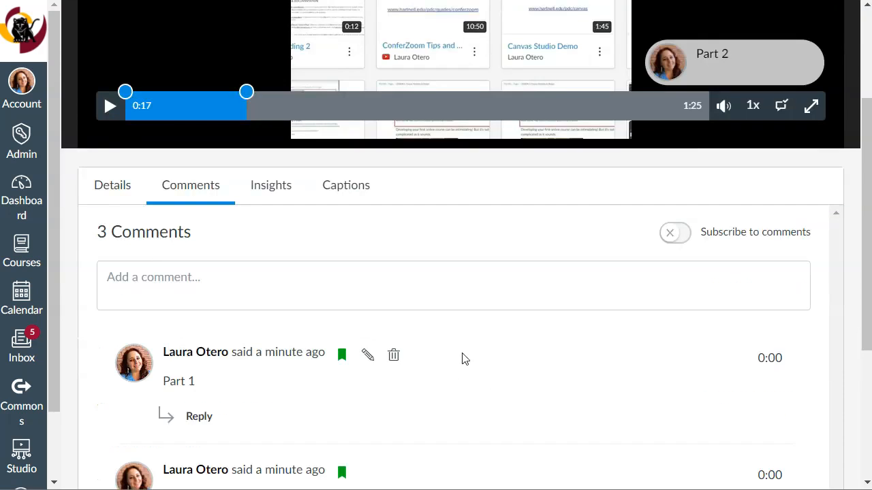
scroll(561, 352, up, 2)
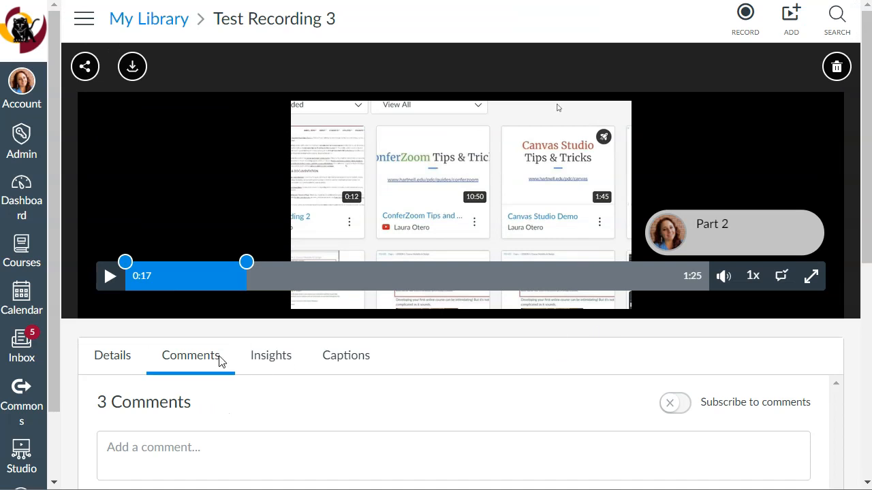
click(278, 366)
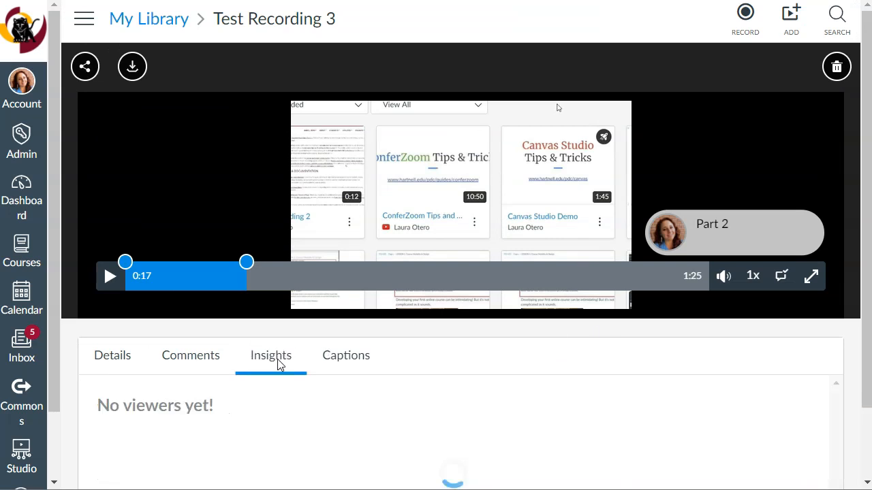
scroll(488, 353, down, 2)
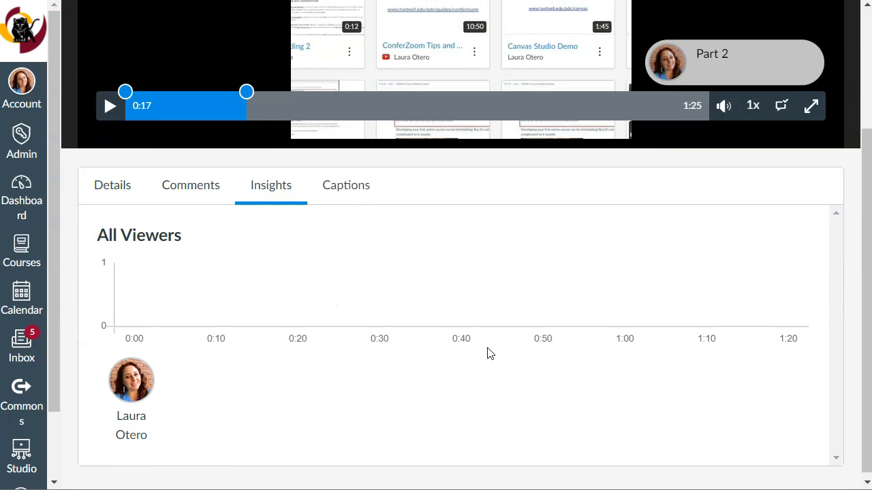
click(153, 381)
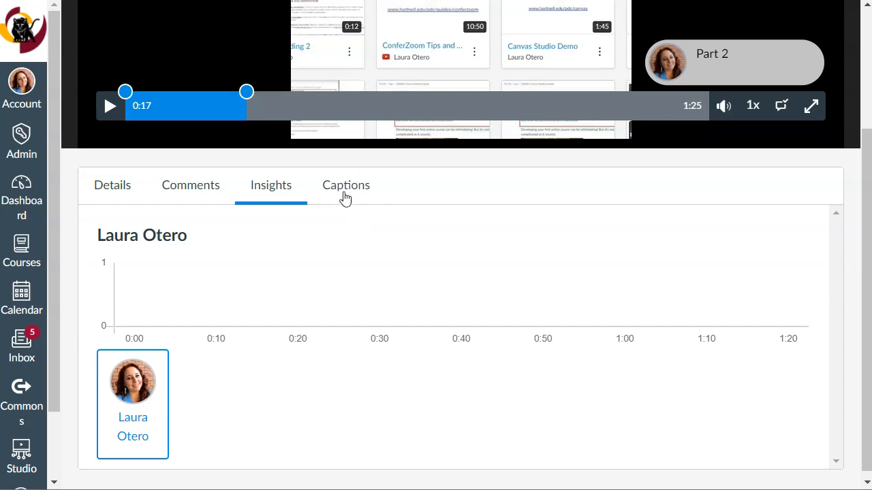
scroll(343, 197, up, 3)
scroll(532, 359, down, 3)
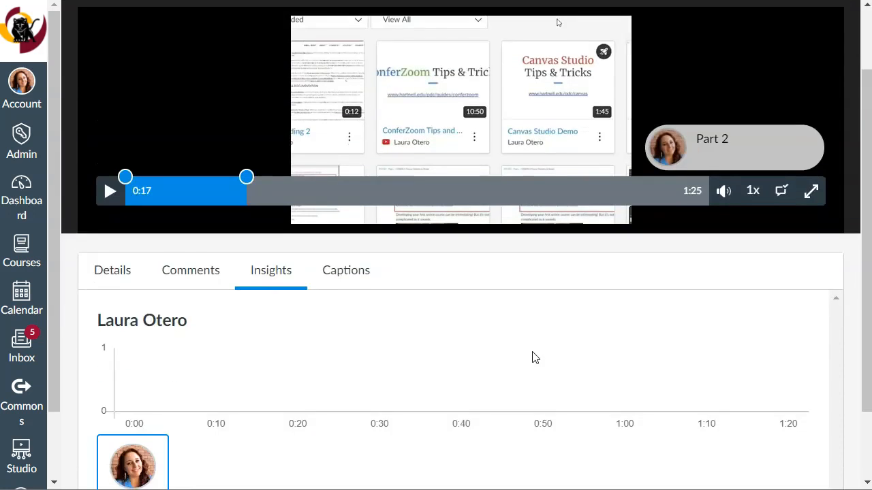
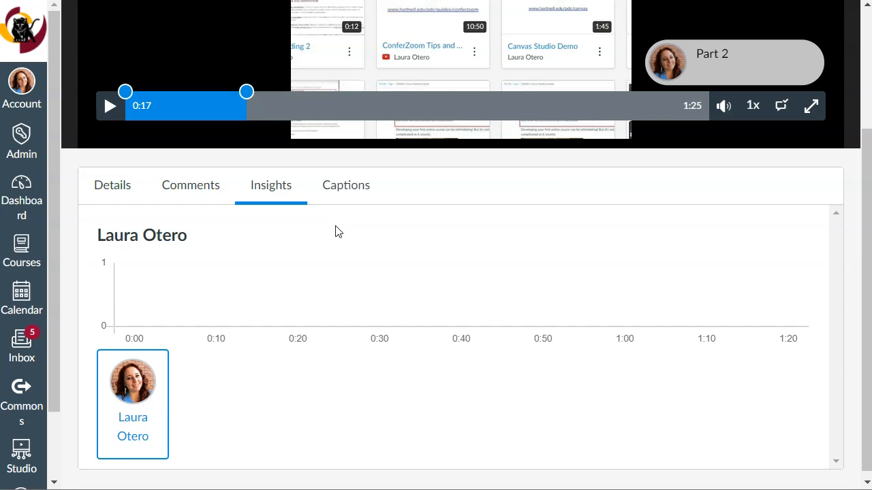
Open the video's caption settings and request automatic captions with English as the spoken language.
click(351, 186)
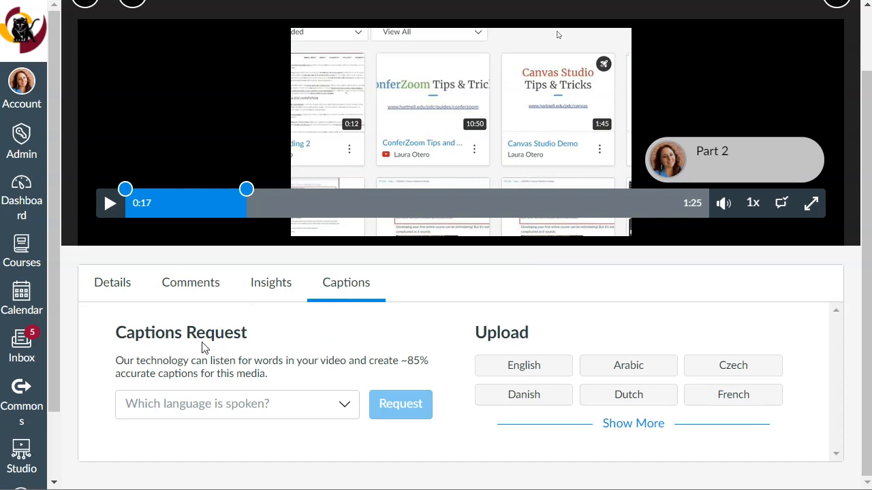
click(344, 407)
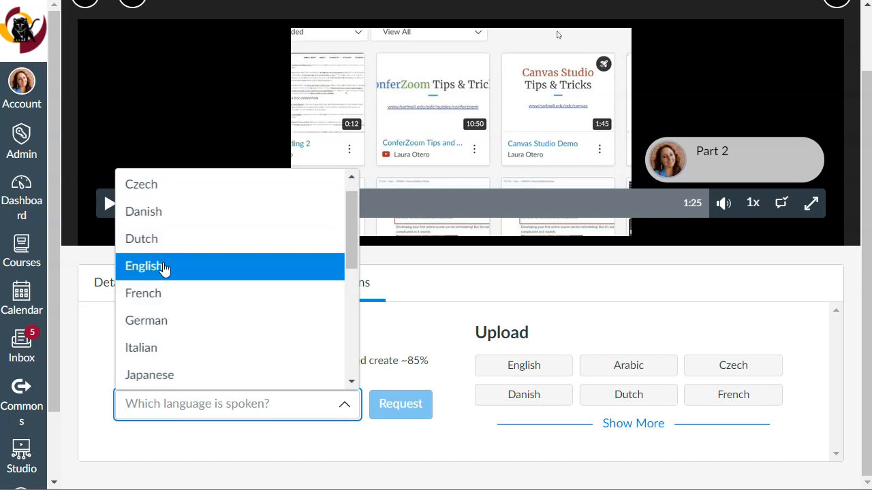
click(164, 267)
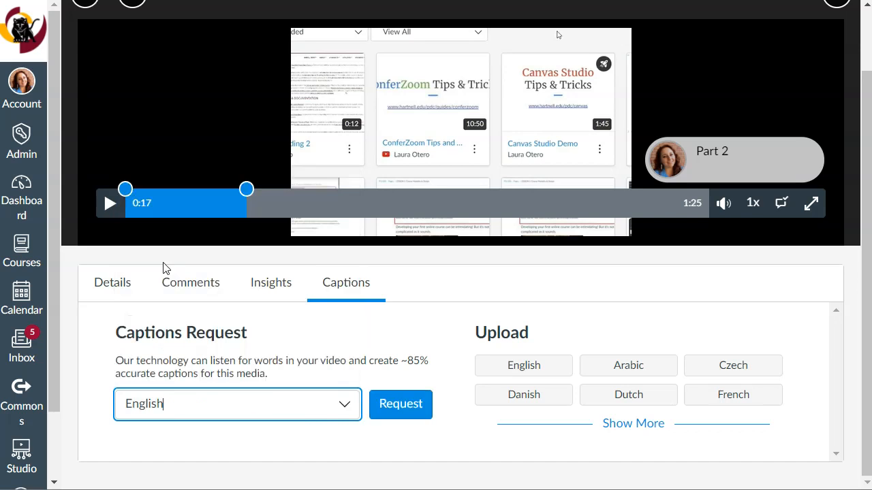
click(400, 404)
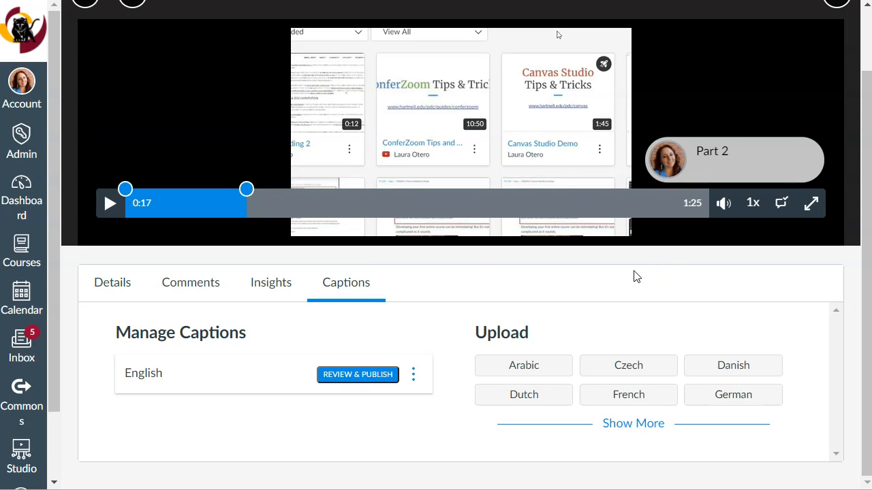
Open the generated English captions for review and examine the first timed caption lines.
click(363, 376)
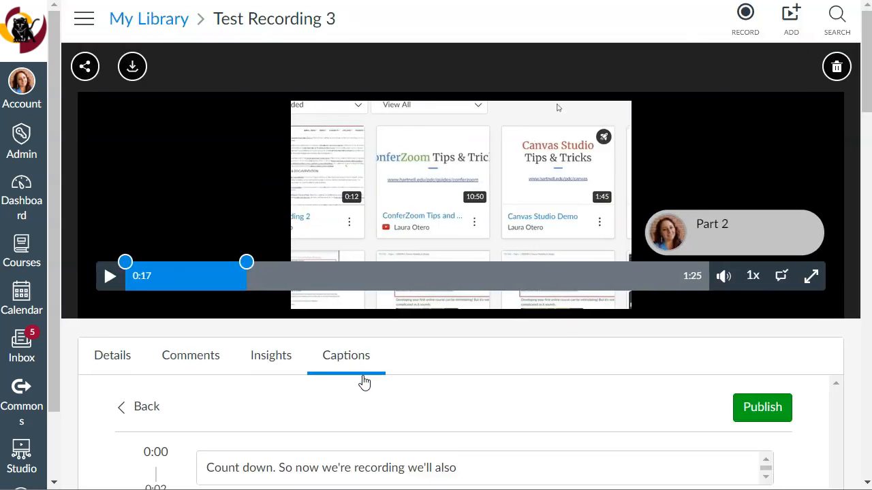
scroll(524, 361, down, 3)
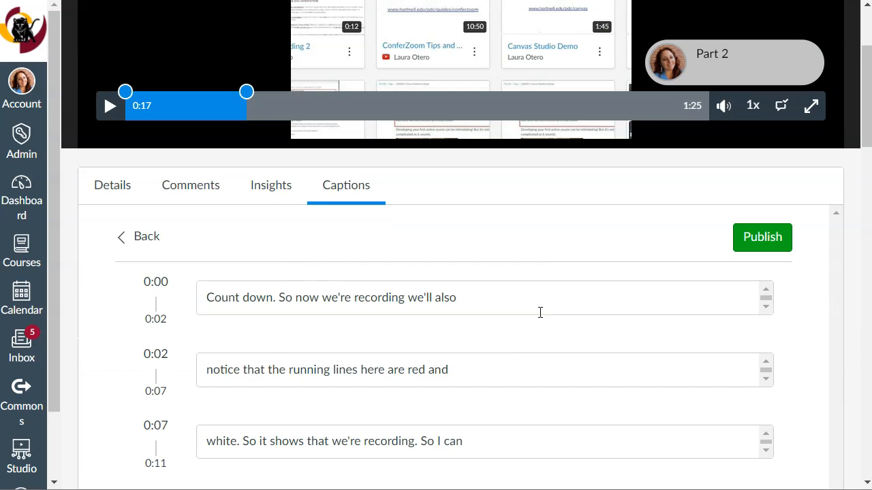
click(511, 297)
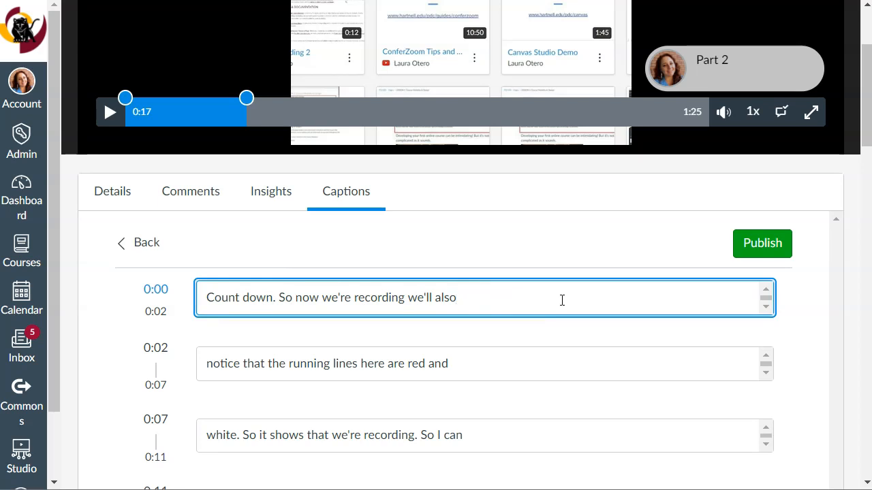
scroll(563, 300, down, 2)
scroll(515, 273, up, 2)
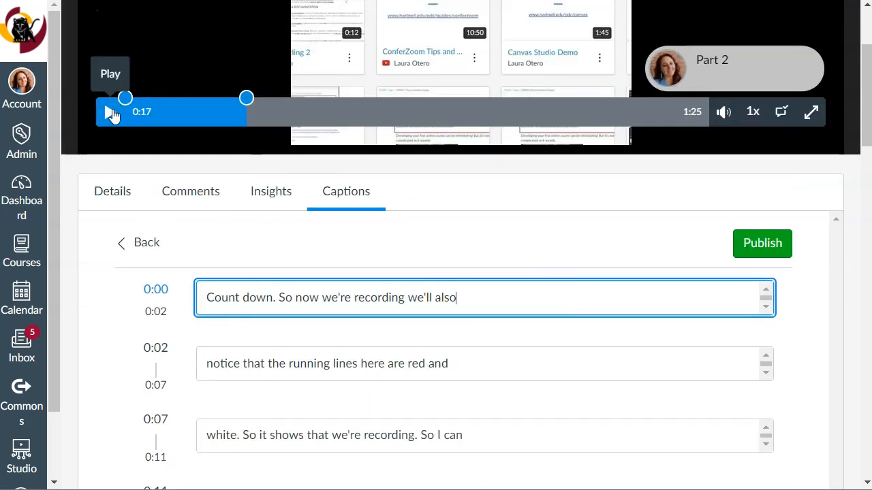
scroll(486, 357, down, 1)
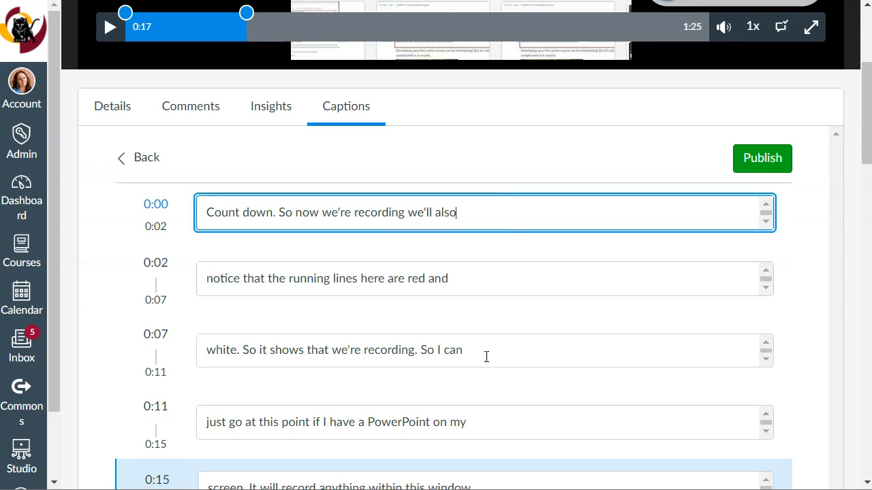
Replace the last word of the 0:02 caption line and restore it to "and".
click(474, 276)
key(BackSpace)
key(BackSpace)
key(BackSpace)
text(UPDATE)
key(BackSpace)
key(BackSpace)
key(BackSpace)
key(BackSpace)
key(BackSpace)
key(BackSpace)
text(and)
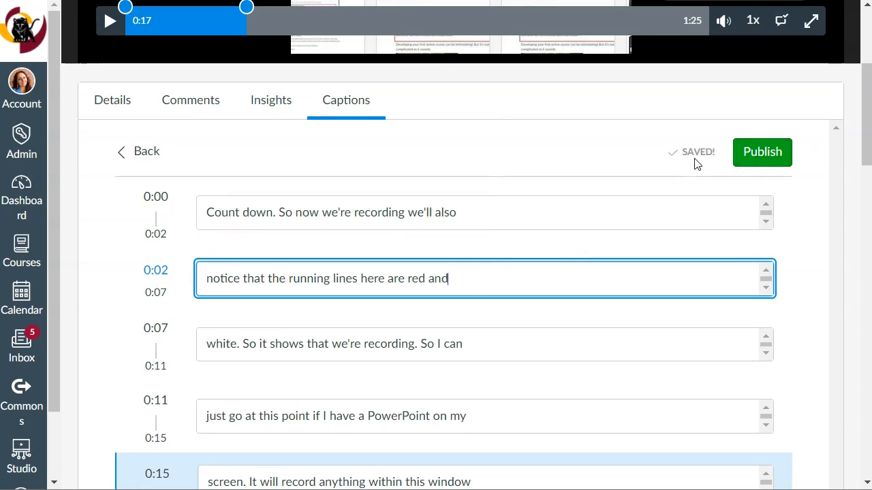
Publish the reviewed English captions and view the management options available for them.
scroll(704, 150, down, 2)
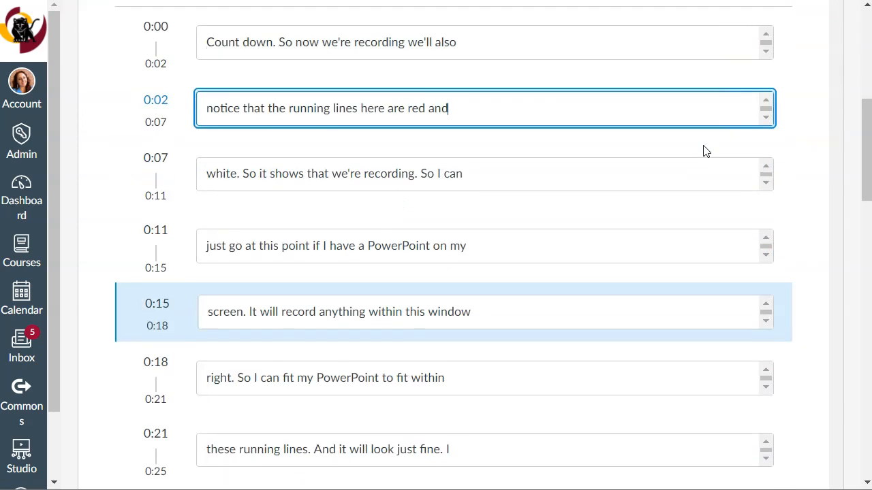
scroll(704, 151, up, 3)
click(768, 235)
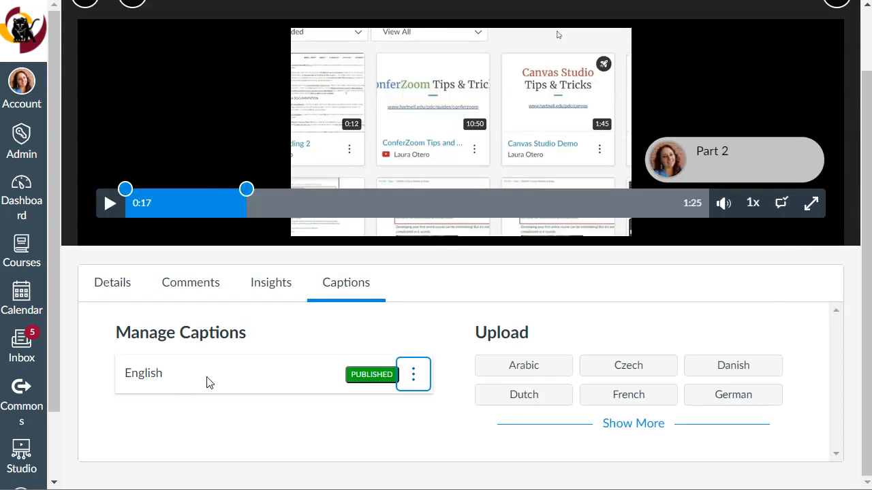
click(417, 376)
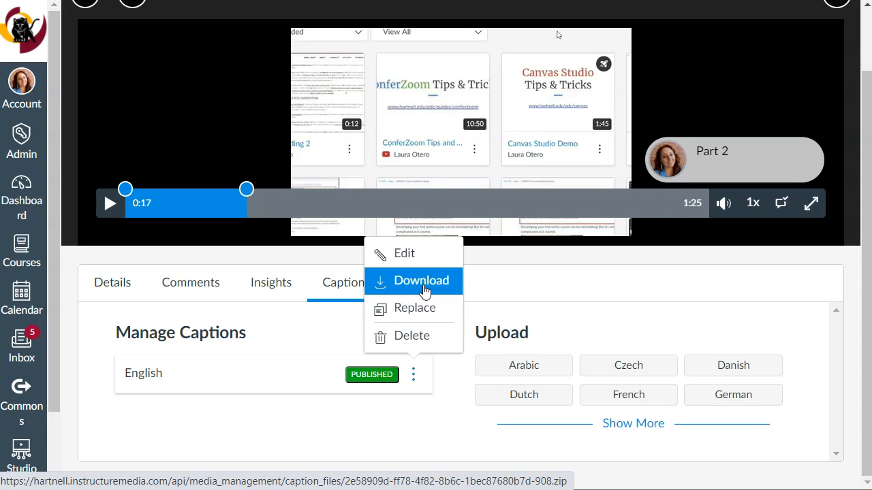
click(566, 296)
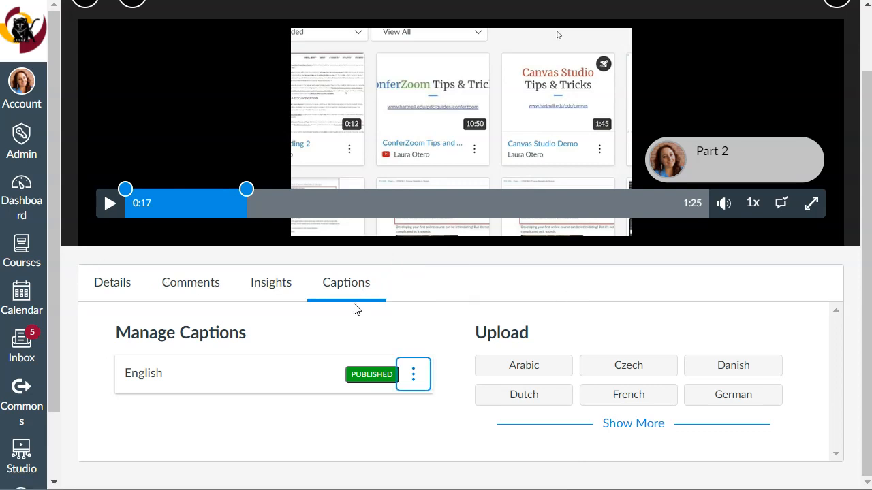
scroll(677, 306, up, 1)
scroll(675, 302, up, 1)
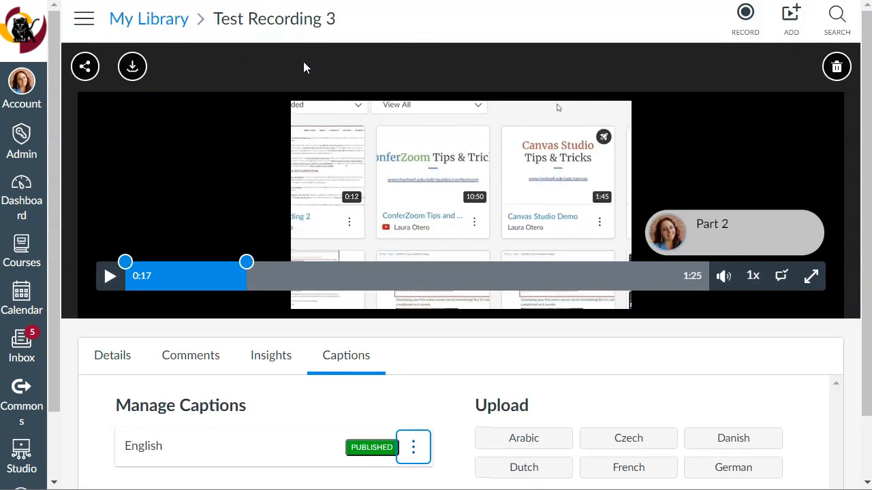
scroll(446, 199, down, 1)
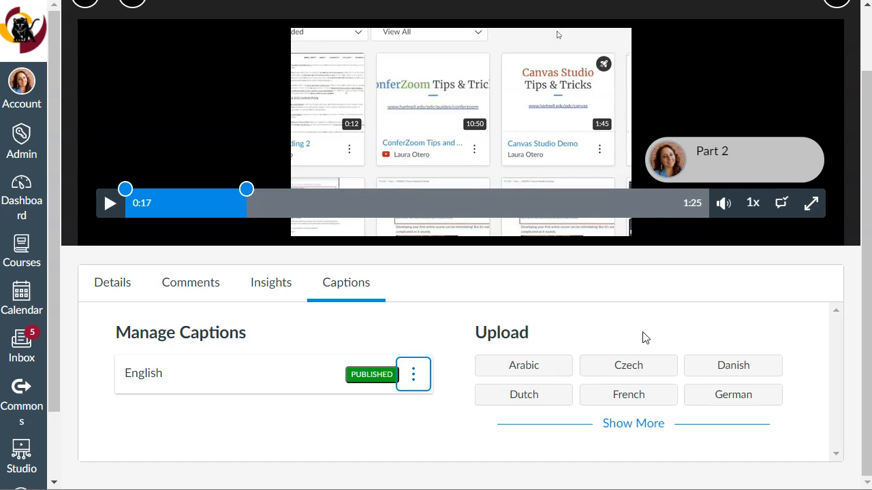
scroll(645, 338, up, 1)
scroll(637, 334, down, 1)
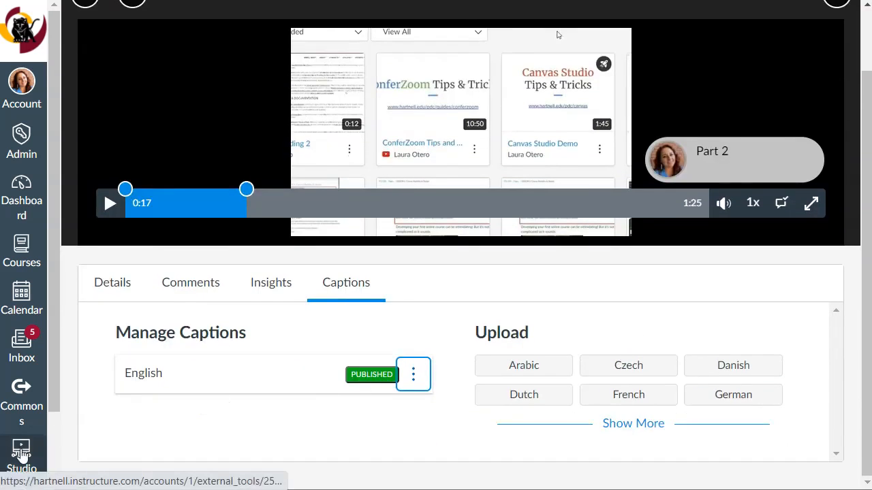
scroll(628, 286, up, 1)
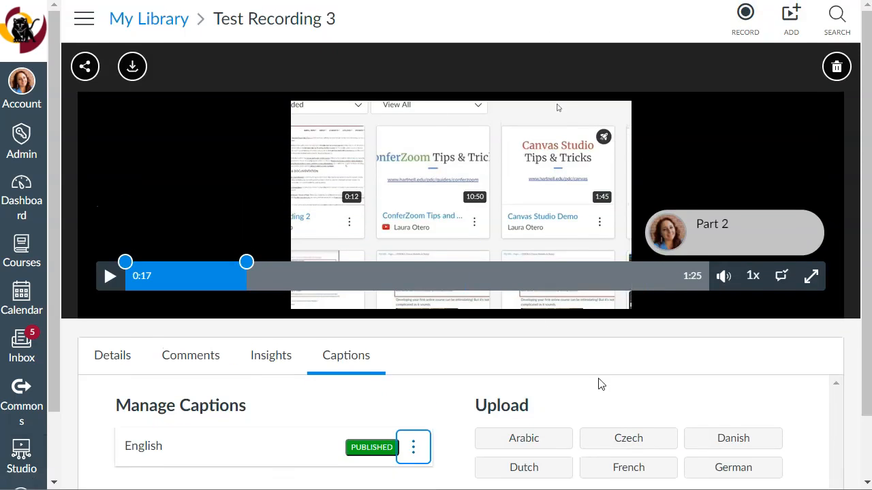
scroll(597, 383, down, 1)
Return to the Studio media library and start creating a quiz from Test Recording 3.
click(20, 453)
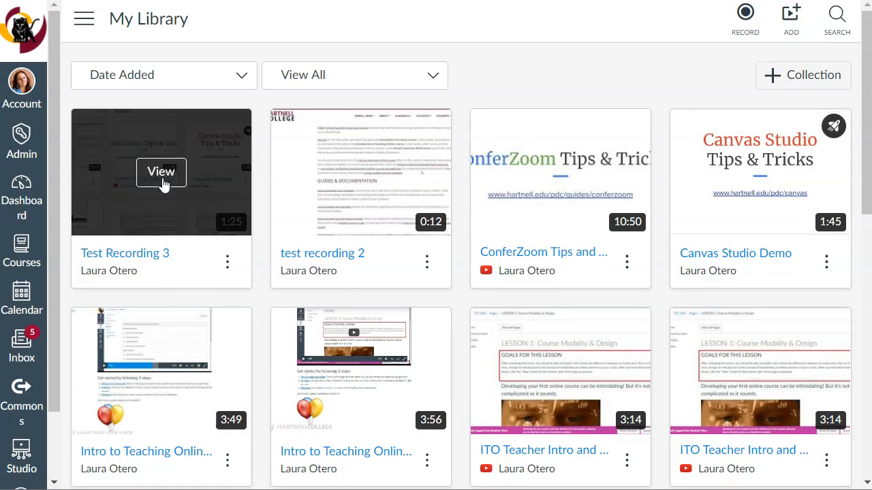
click(228, 263)
click(231, 268)
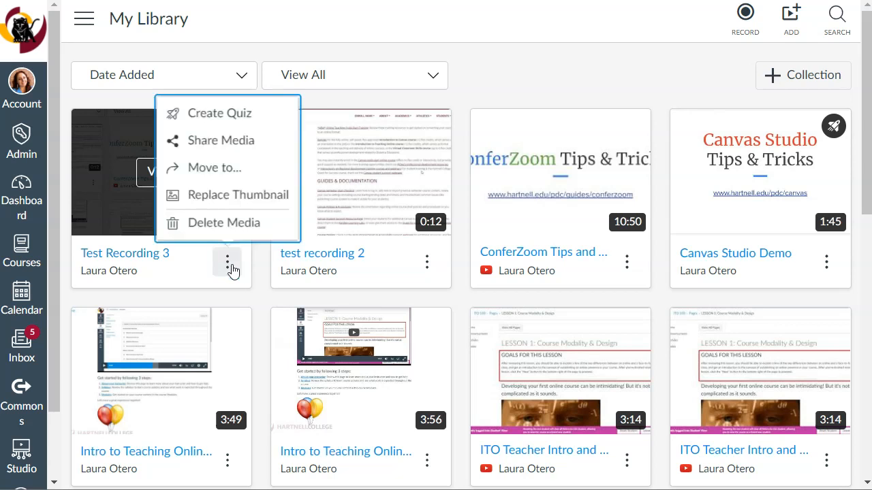
click(249, 115)
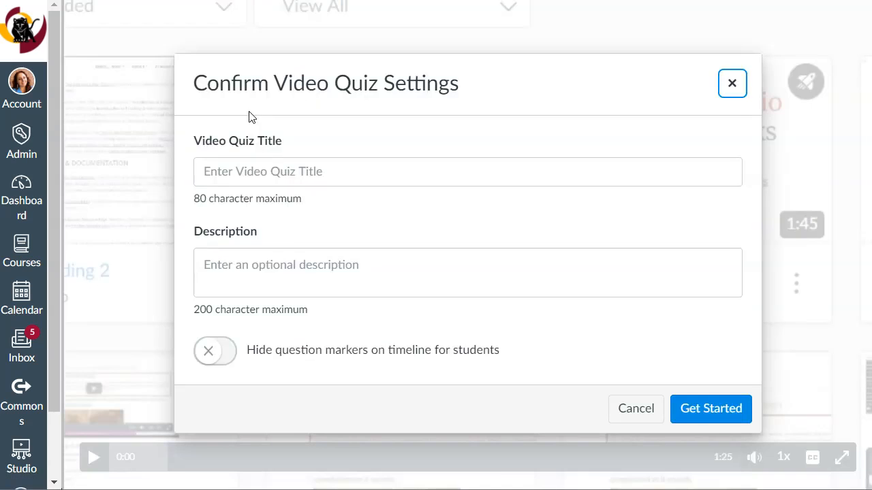
Title the video quiz "Pop Quiz", keep question markers visible to students on the timeline, and confirm the settings.
click(315, 168)
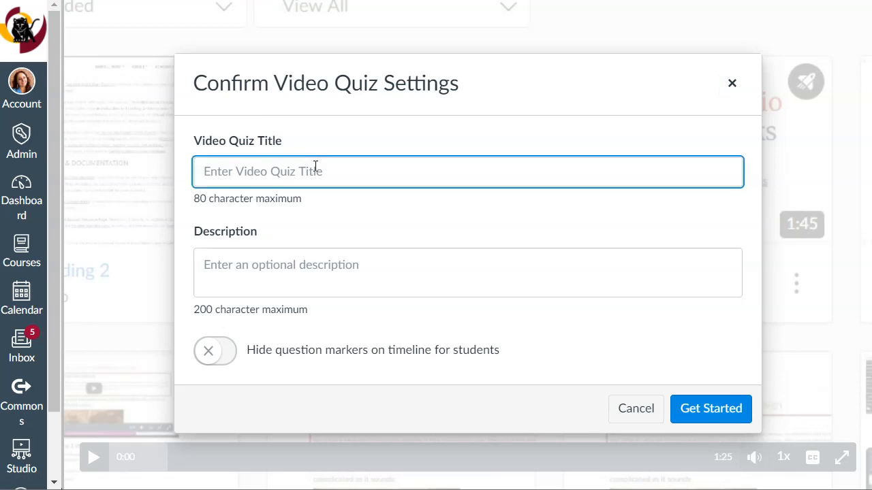
text(Po)
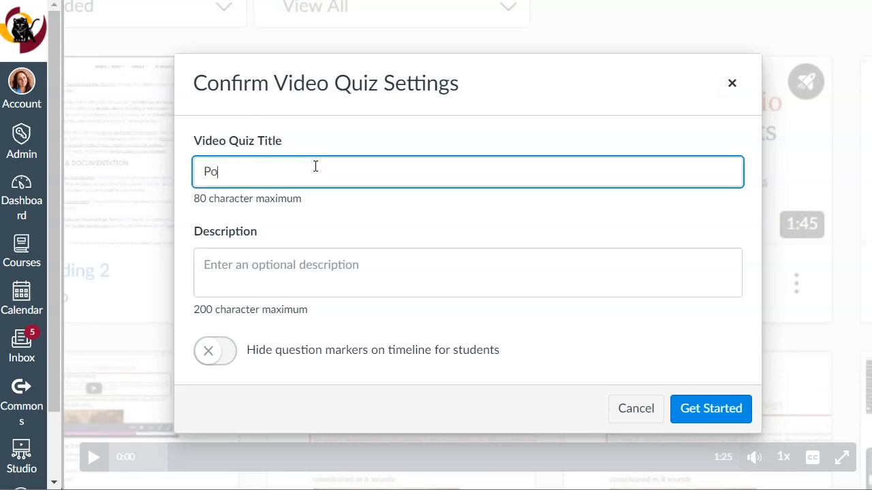
text(p Quiz)
drag(246, 349, 521, 352)
click(571, 353)
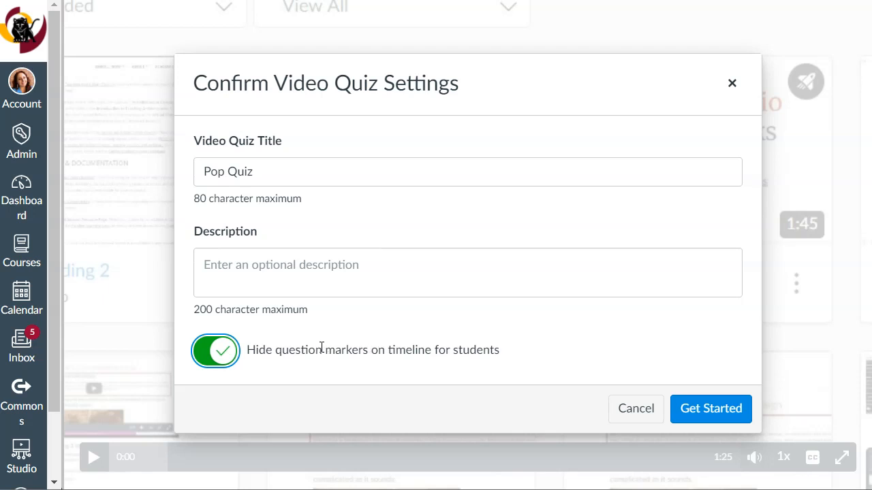
click(229, 360)
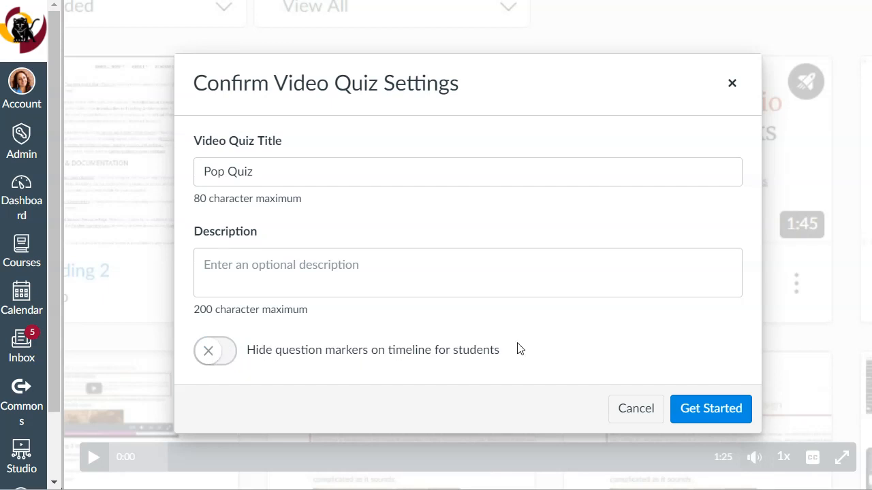
click(728, 412)
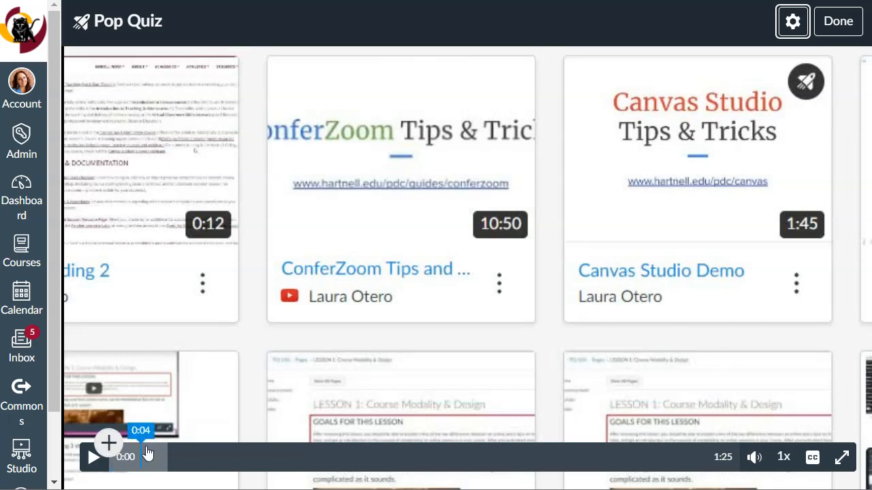
Move the quiz video's playback position to 1:03 and add a Multiple Answer question there.
click(198, 456)
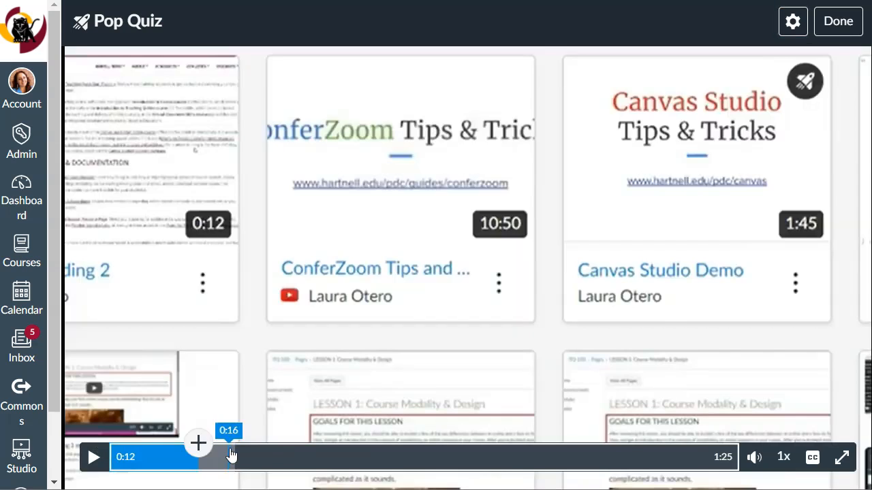
click(337, 457)
click(510, 458)
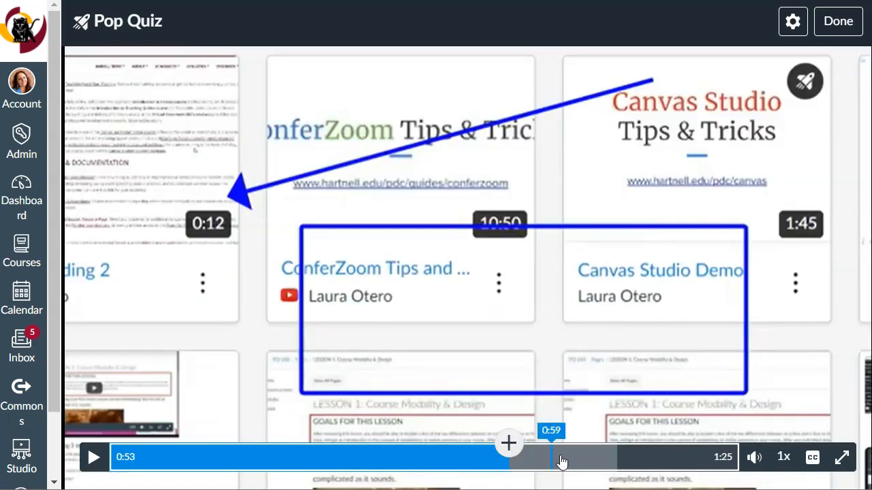
click(578, 458)
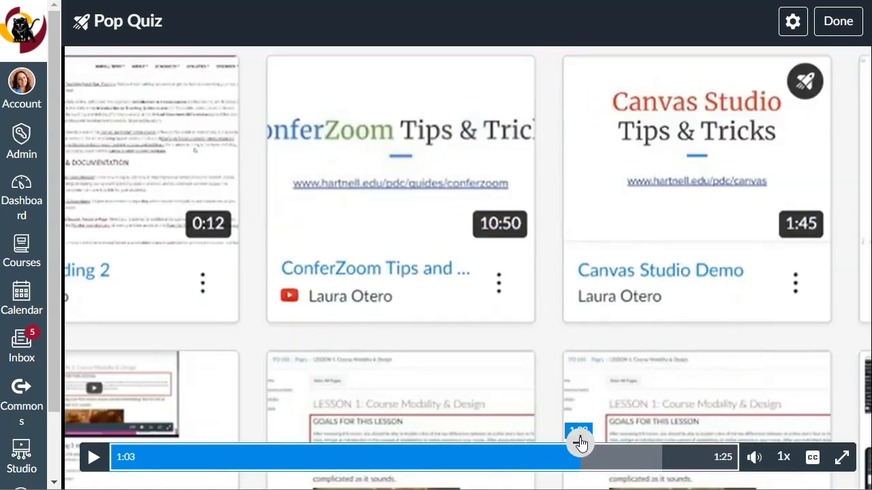
click(580, 444)
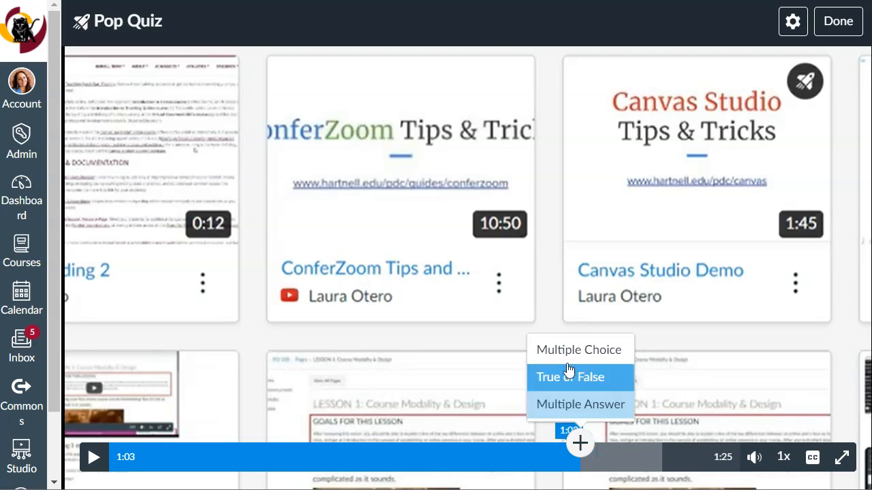
click(592, 408)
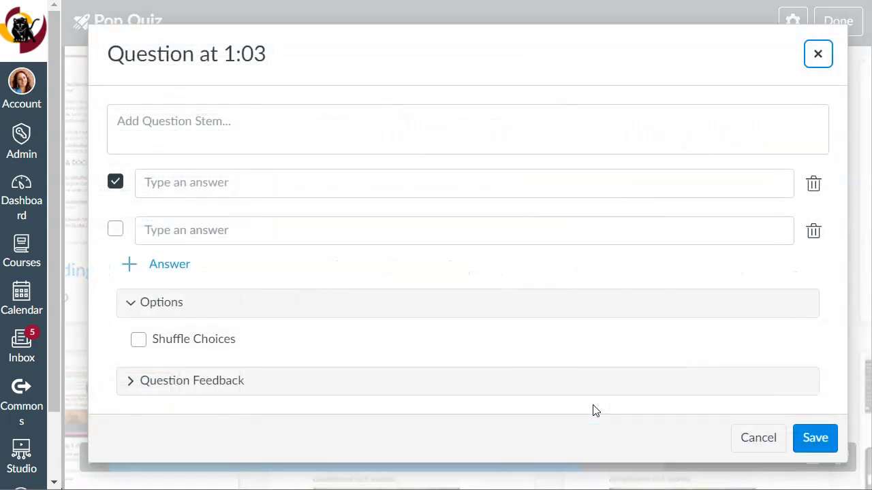
Enter the question stem "Are you paying attention?" with "Yes" as the first answer and "No" as the second.
click(166, 129)
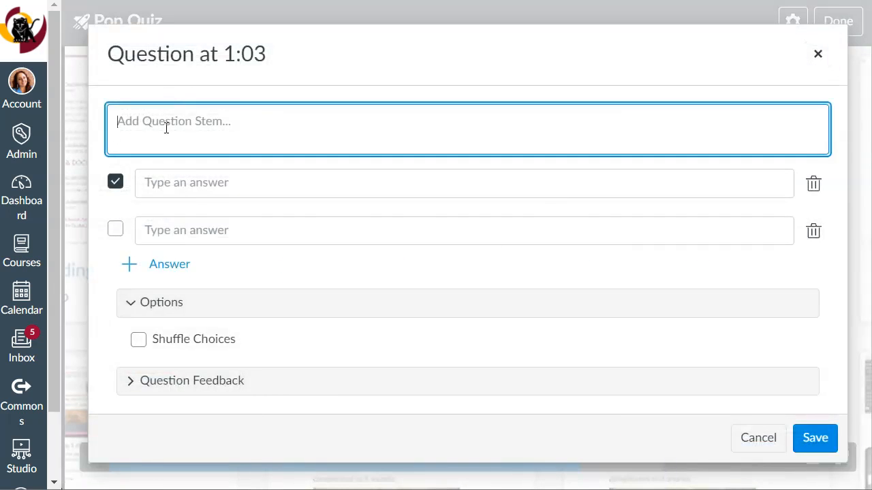
text(Are you paying attention?)
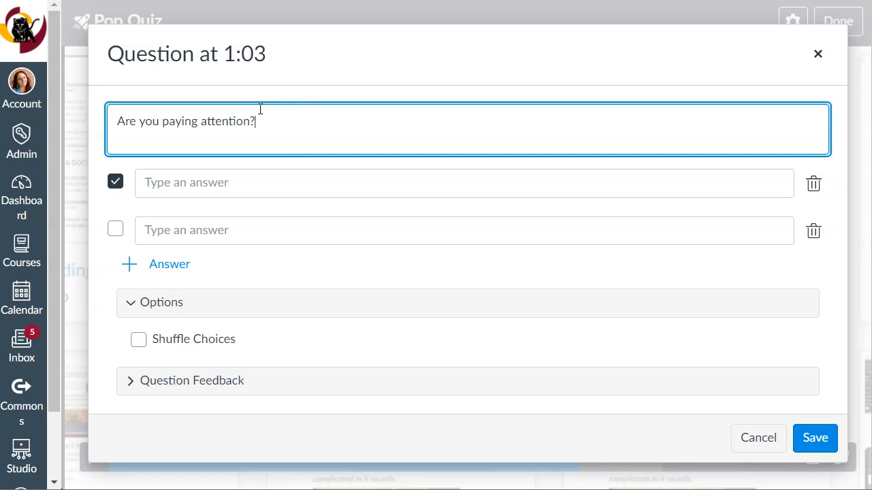
click(190, 185)
text(Yes)
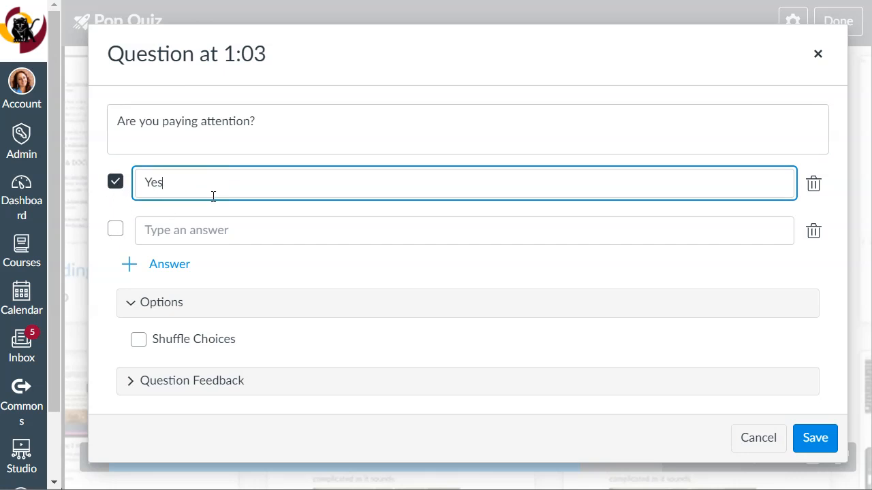
click(163, 232)
text(No)
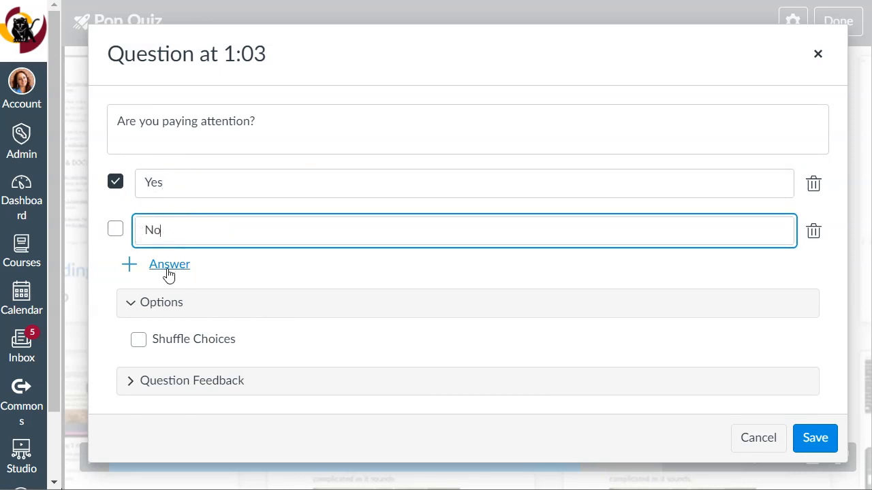
Add a third answer to the question, "Maybe... who's askin?".
click(169, 266)
text(May)
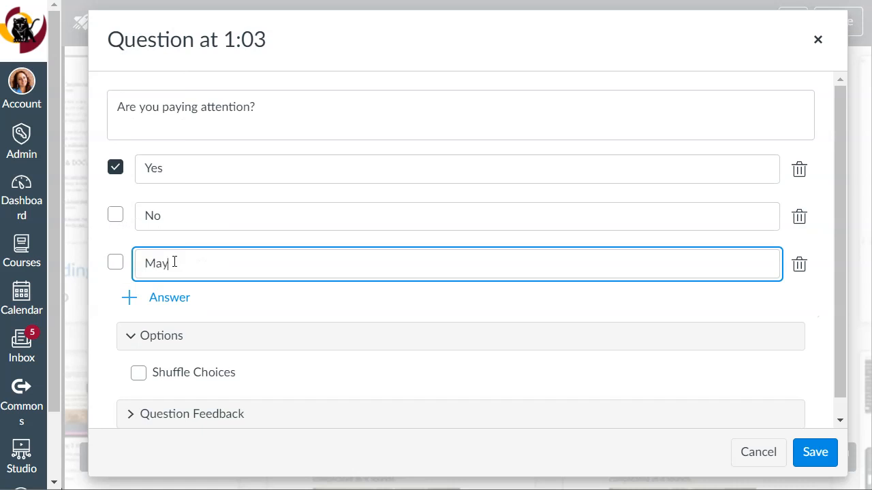
text(be... who's askin?)
Try marking "Maybe... who's askin?" as an additional correct answer, and clear that mark again.
click(116, 262)
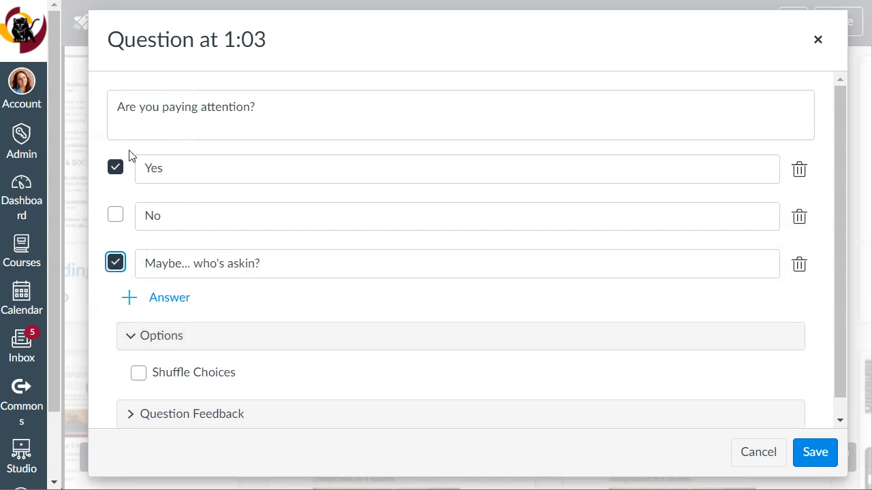
scroll(177, 249, down, 1)
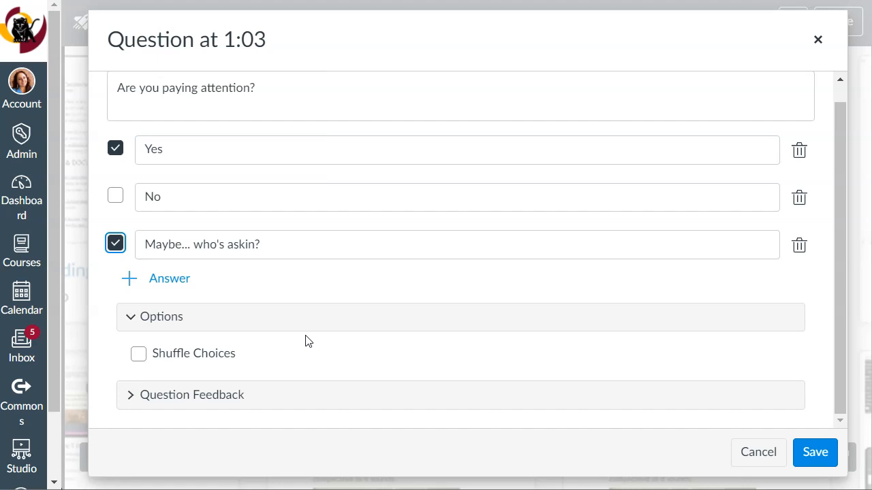
click(117, 243)
scroll(241, 230, up, 1)
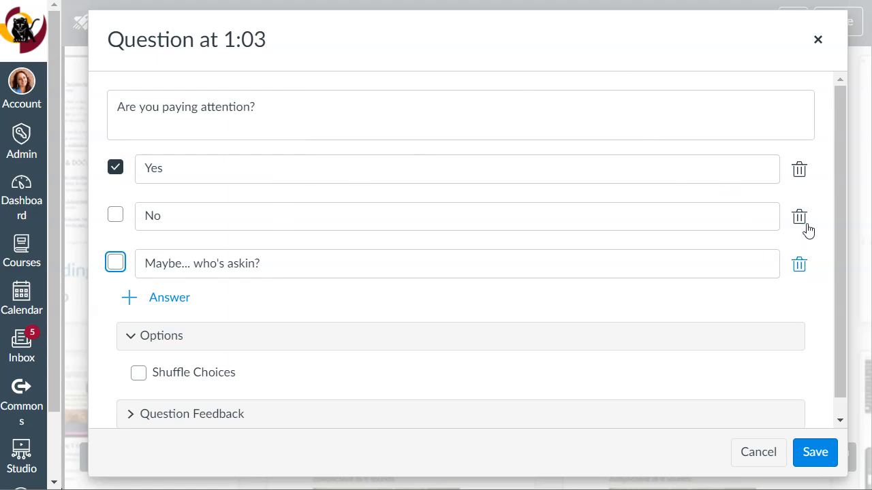
Enable shuffling of the answer choices and add a fourth answer, "All of the above".
scroll(364, 249, down, 2)
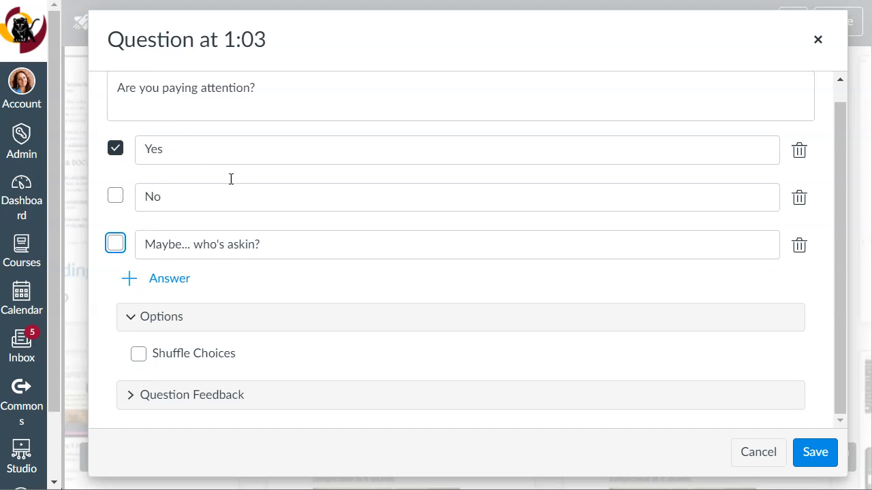
click(138, 355)
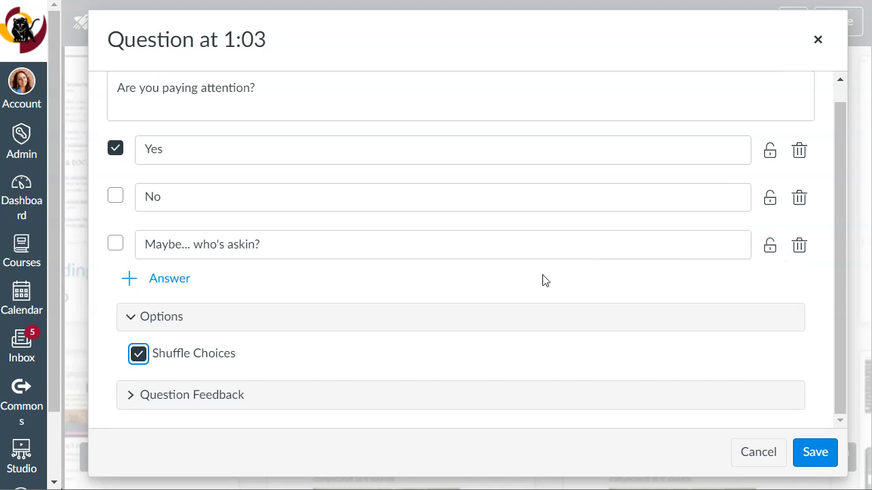
click(166, 281)
text(All of the above)
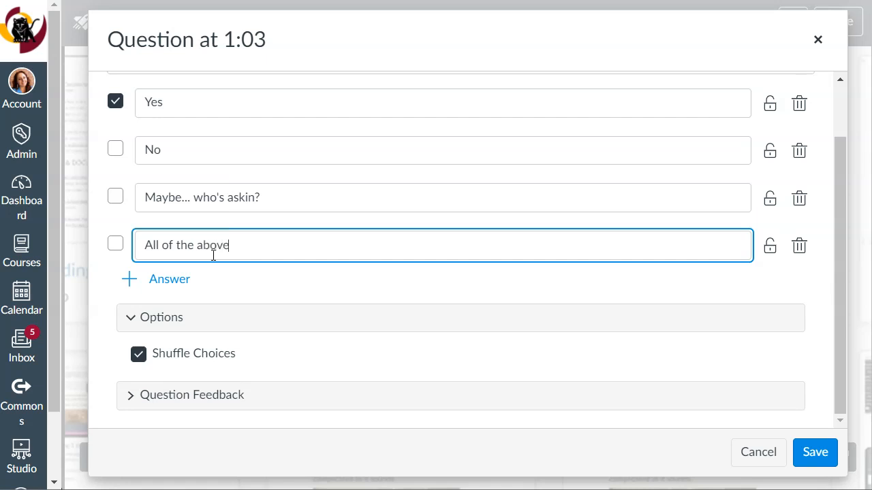
Lock "All of the above" in its position and make it the only correct answer instead of "Yes".
click(771, 248)
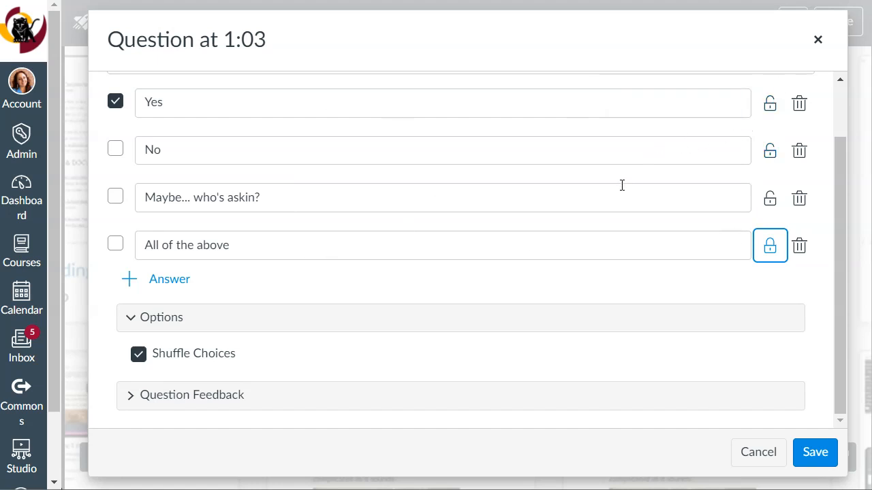
click(116, 243)
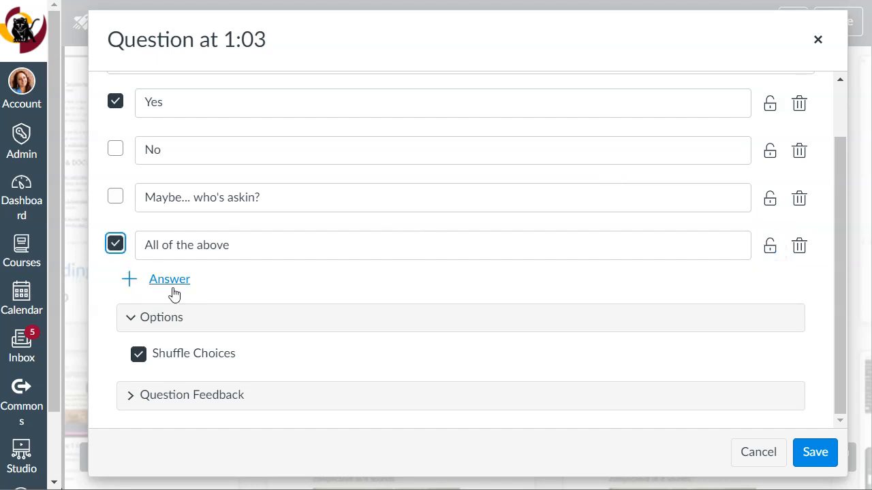
click(115, 101)
Expand the question feedback and enter "Great job!" as the comment for a correct answer.
click(195, 402)
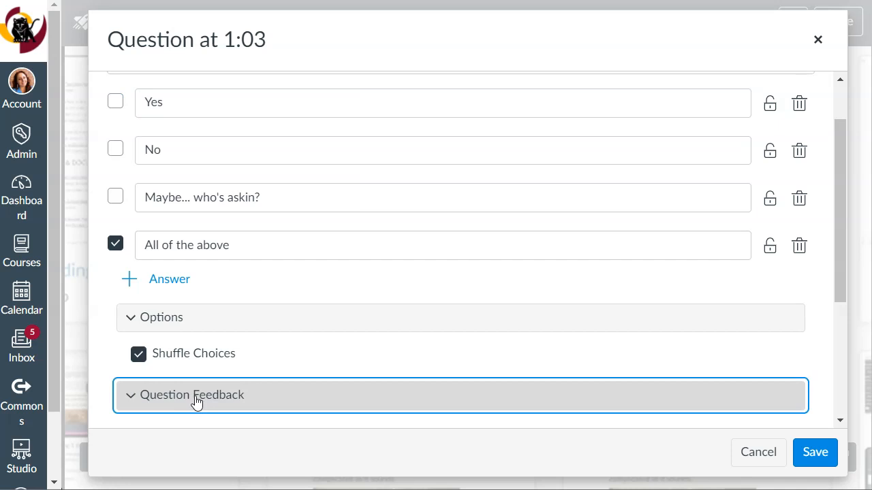
scroll(346, 342, down, 1)
scroll(347, 343, down, 2)
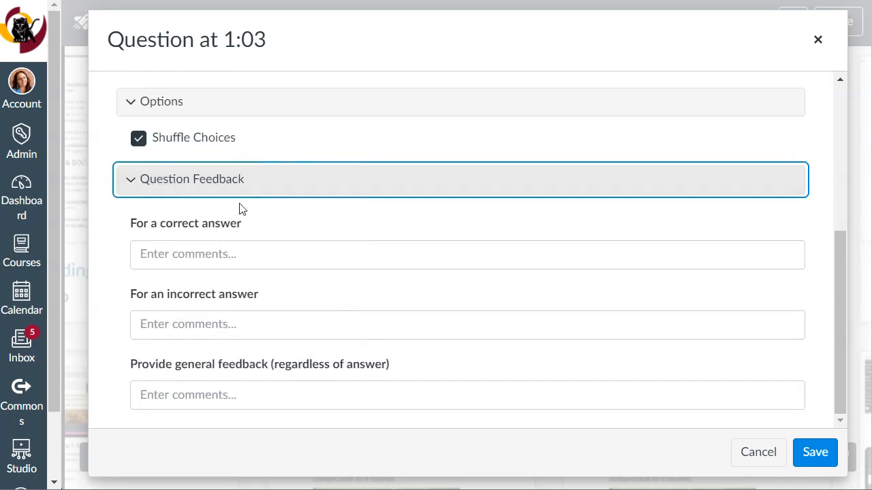
click(206, 255)
text(F)
key(BackSpace)
text(Great job!)
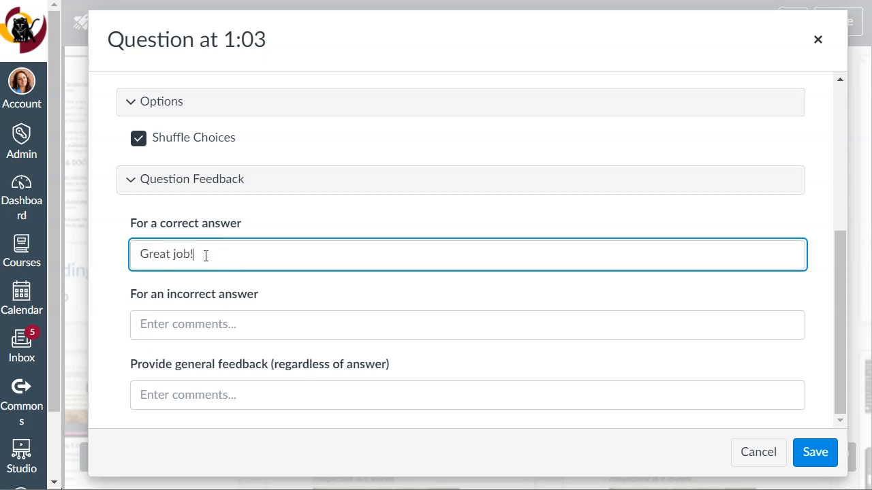
Enter ":(" as the feedback for an incorrect answer, leave the general feedback empty, and save the question.
click(251, 315)
text(:()
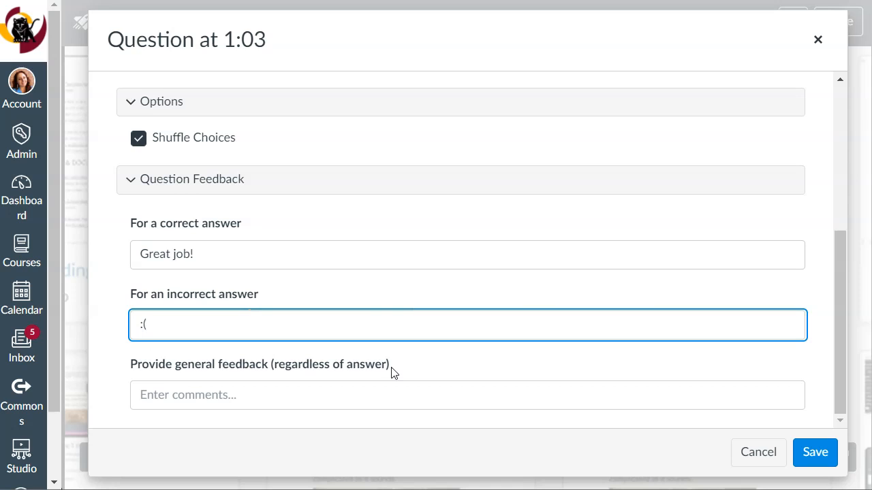
click(359, 394)
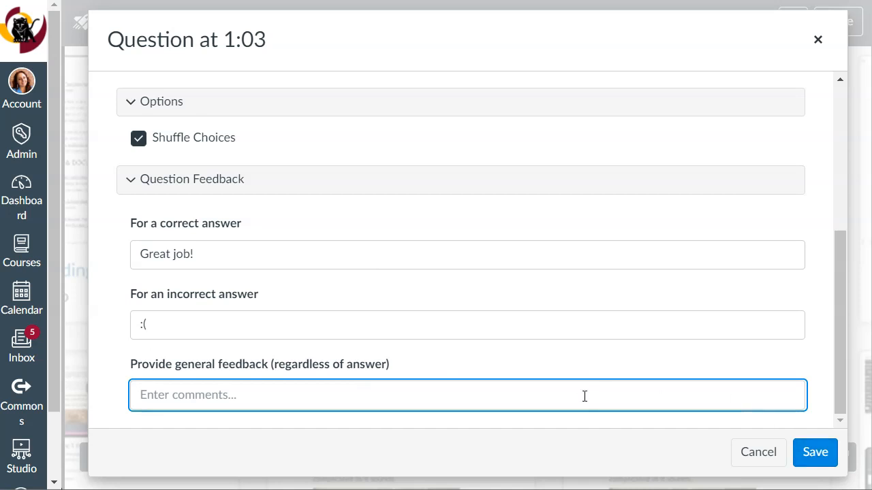
click(815, 452)
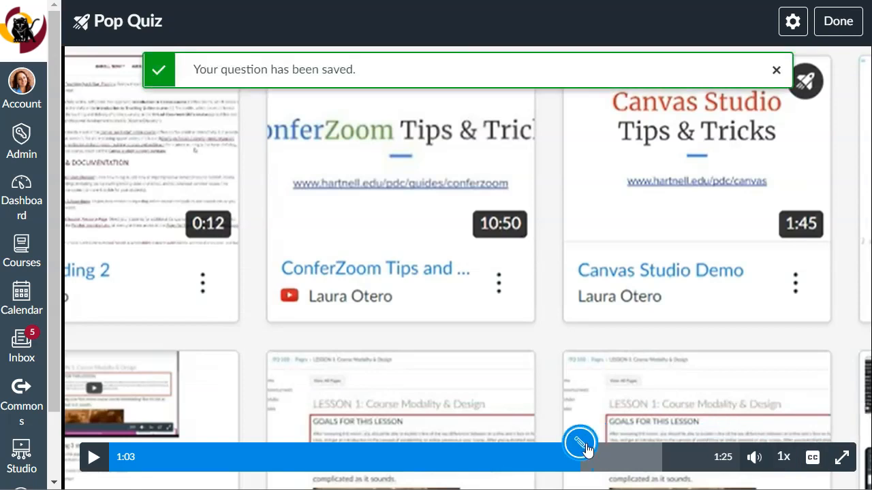
Move the quiz video's playback position to 1:14 and finish editing the Pop Quiz.
click(664, 458)
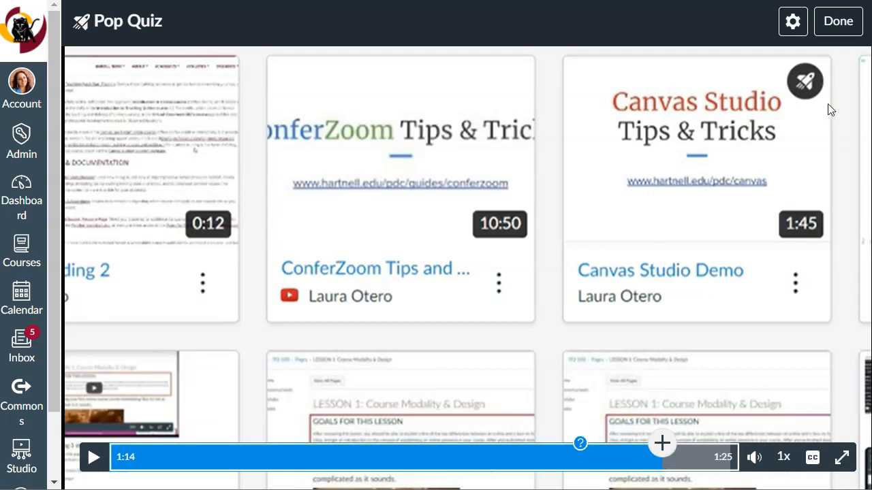
click(833, 21)
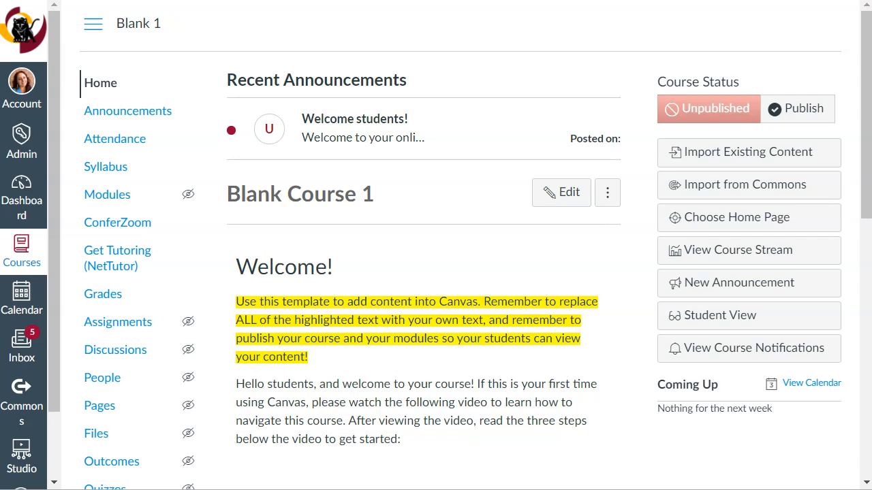
Open the Week 1 Lesson page from the Blank 1 course modules for editing.
click(125, 203)
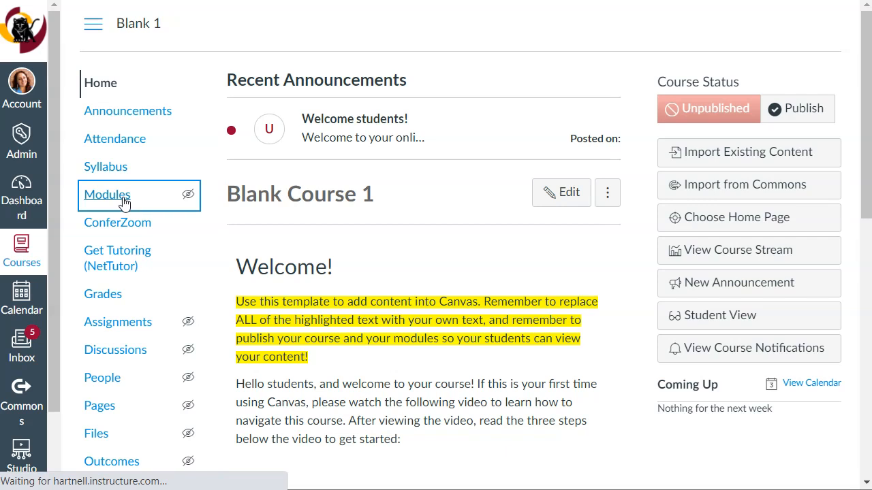
scroll(355, 306, down, 4)
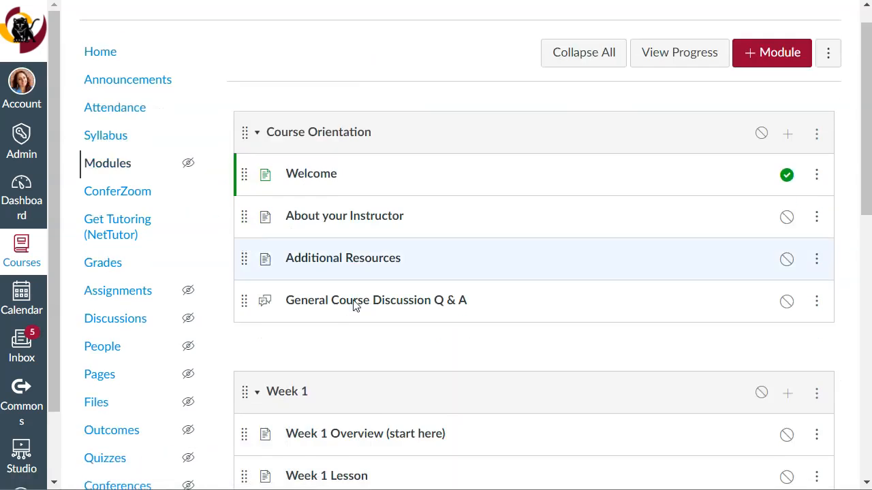
scroll(353, 306, down, 1)
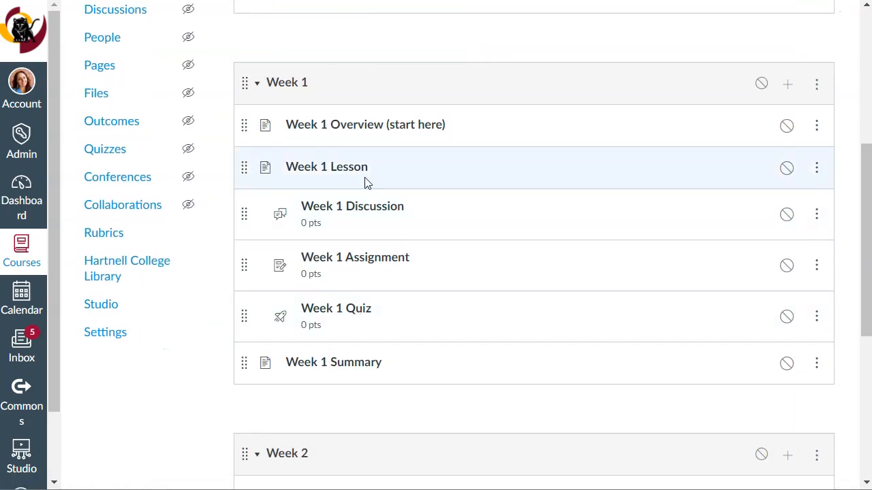
click(323, 176)
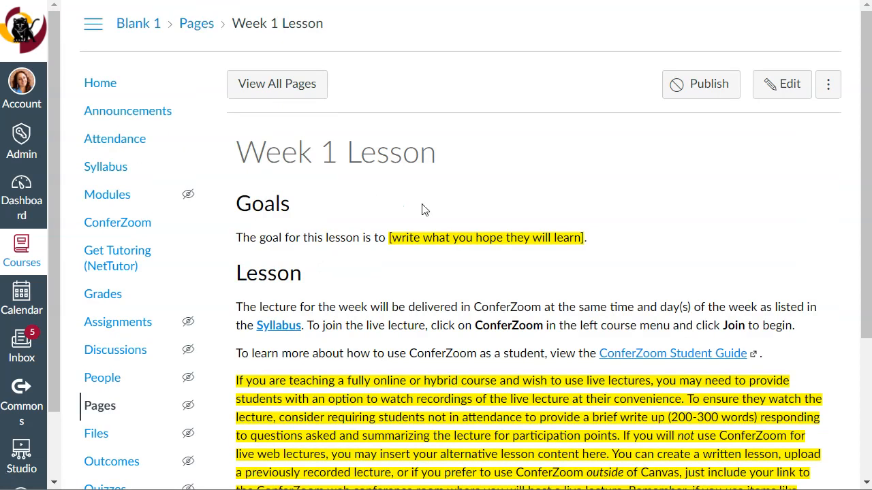
click(782, 84)
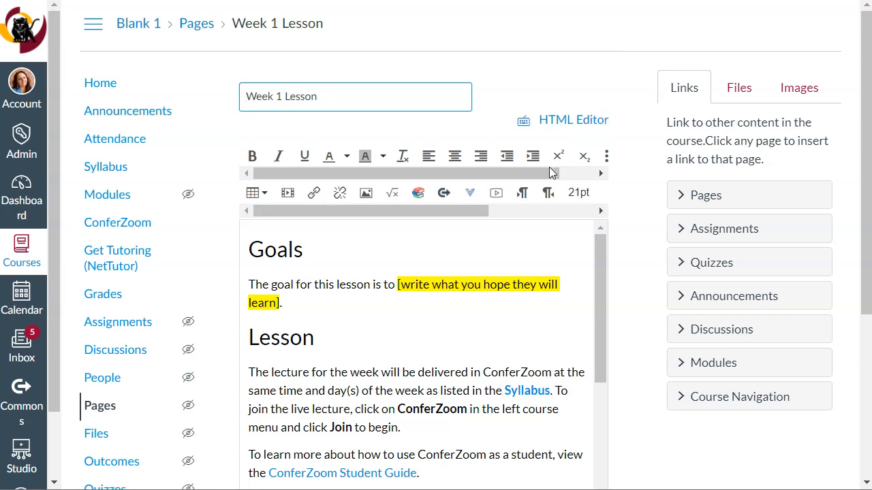
Delete all the template text below the Lesson heading on the Week 1 Lesson page.
scroll(536, 292, down, 3)
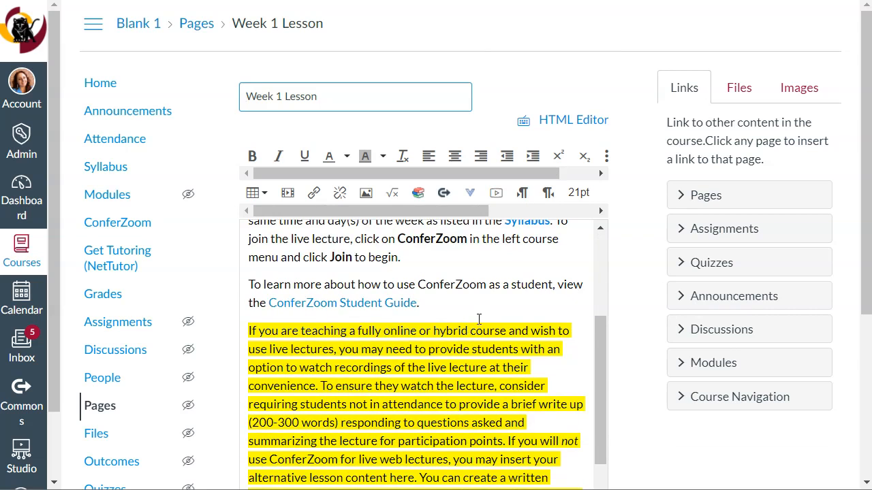
scroll(479, 321, up, 3)
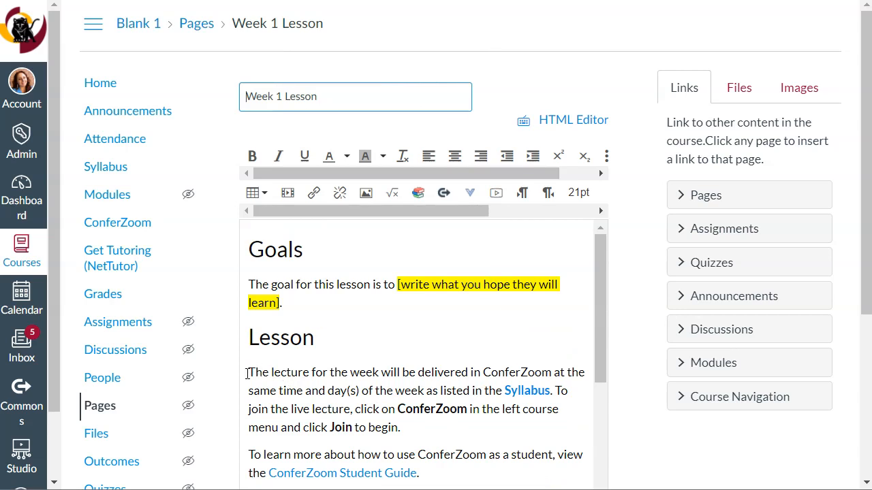
drag(246, 372, 557, 368)
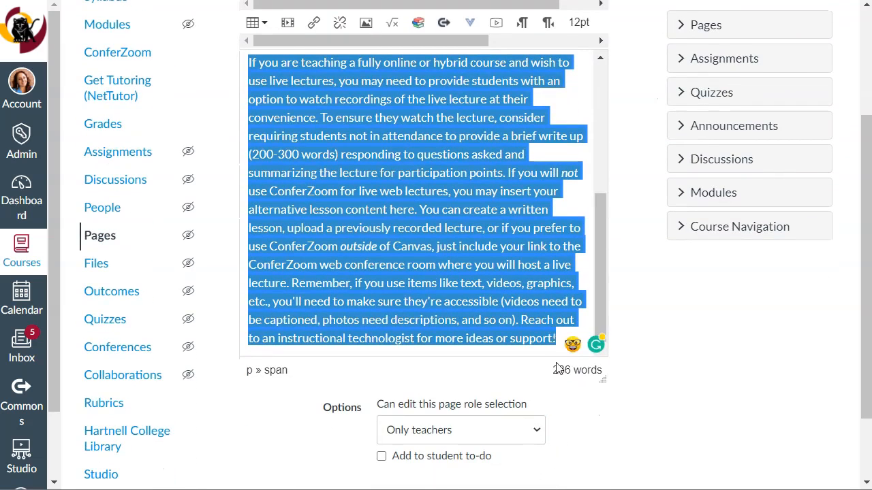
key(BackSpace)
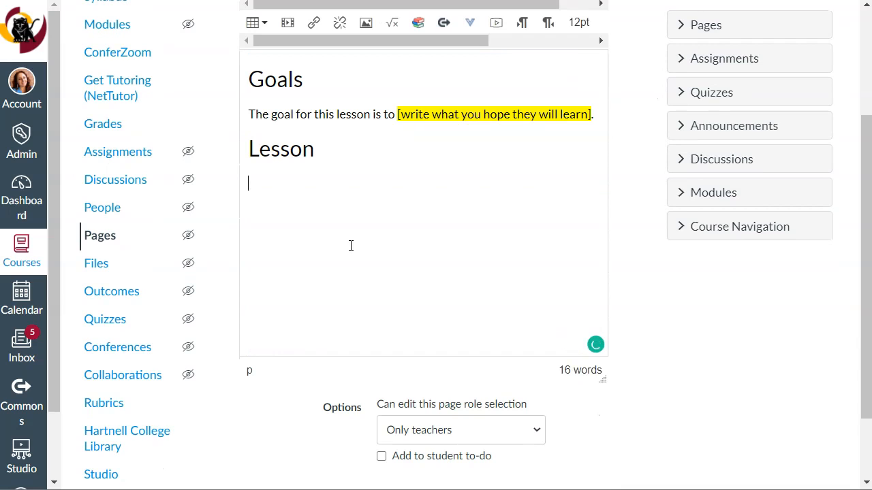
Write "For this week's lecture, please watch the video embedded below by clicking "Play"." under the Lesson heading and start a new line.
text(For this week's lecture, please watch the video embedded below by clicking "Play".)
key(Return)
Insert Canvas Studio media at the new line and choose Test Recording 3 from the library.
scroll(351, 246, up, 3)
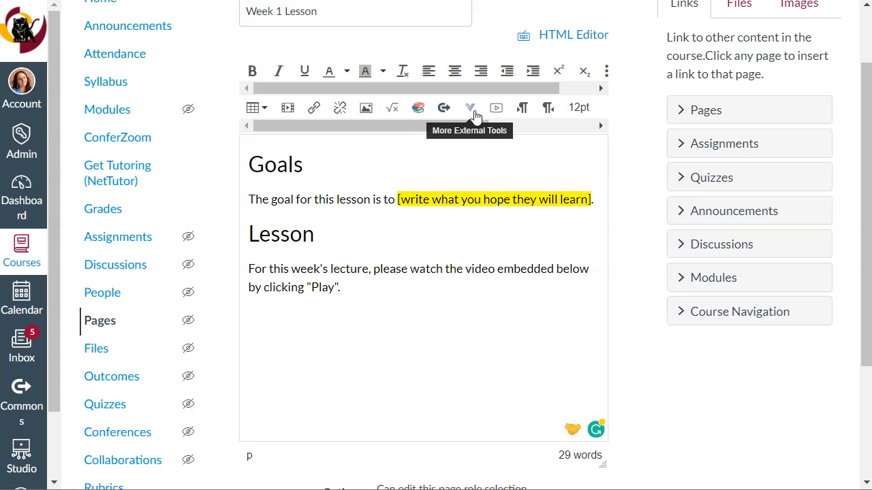
click(471, 110)
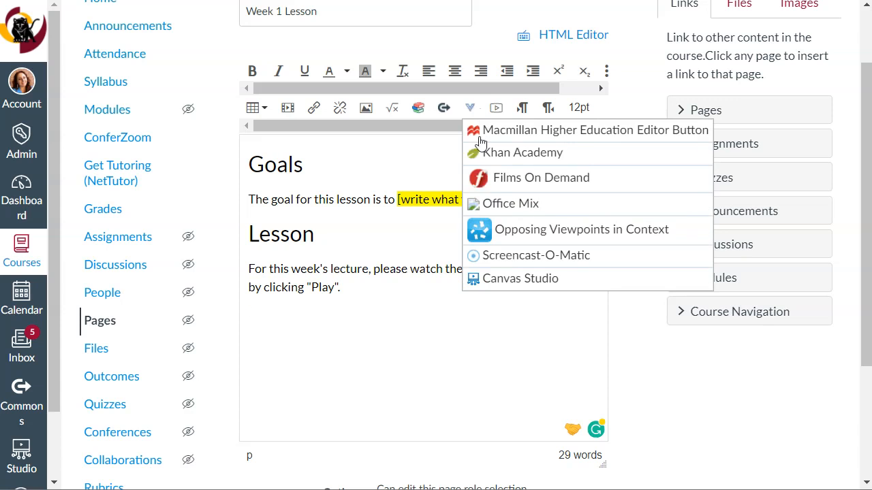
click(501, 287)
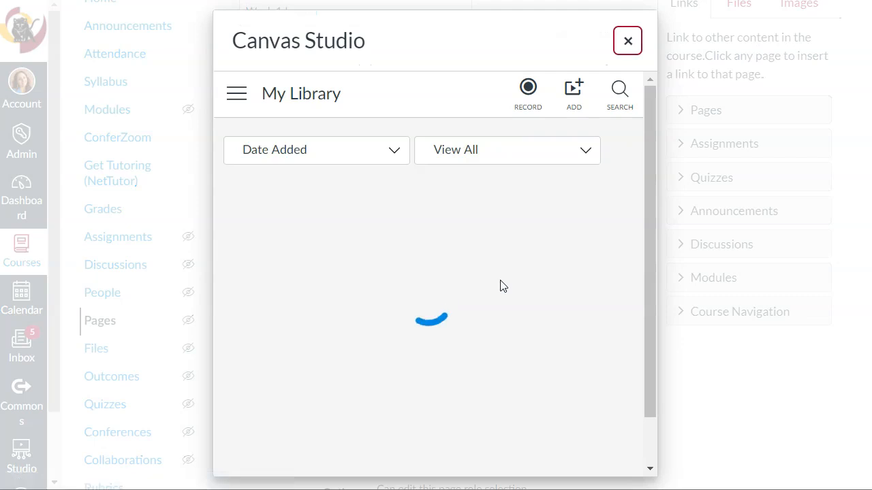
mouse_move(333, 232)
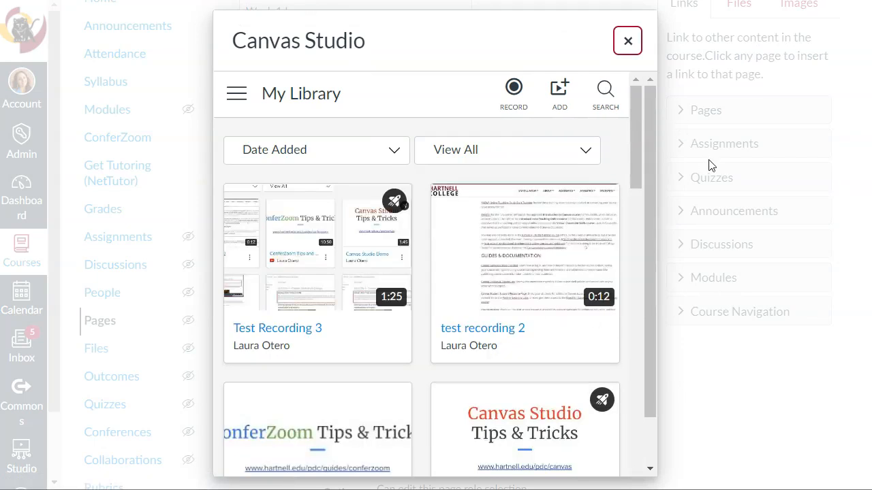
mouse_move(370, 216)
click(317, 249)
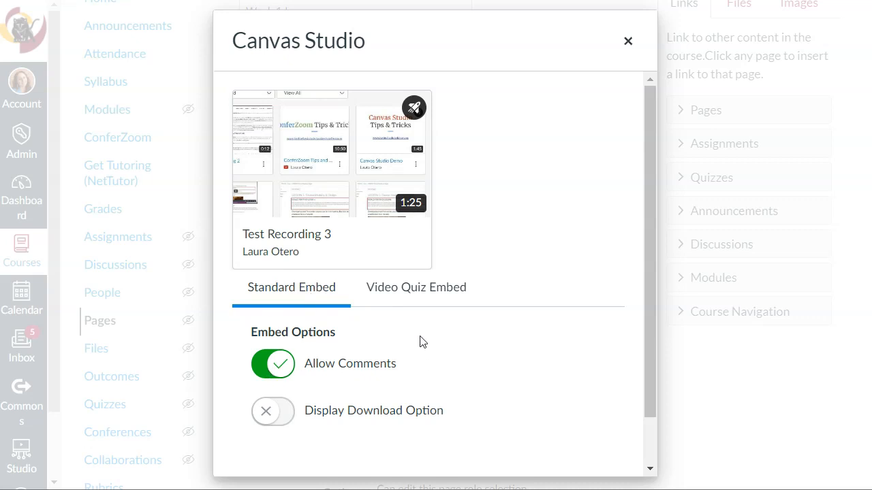
Embed Test Recording 3 as a video quiz using Pop Quiz, and save the Week 1 Lesson page.
click(286, 412)
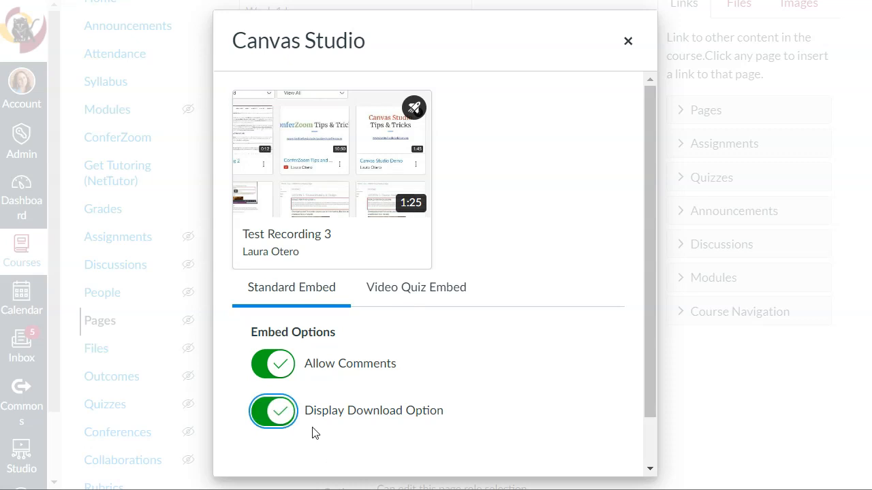
click(276, 411)
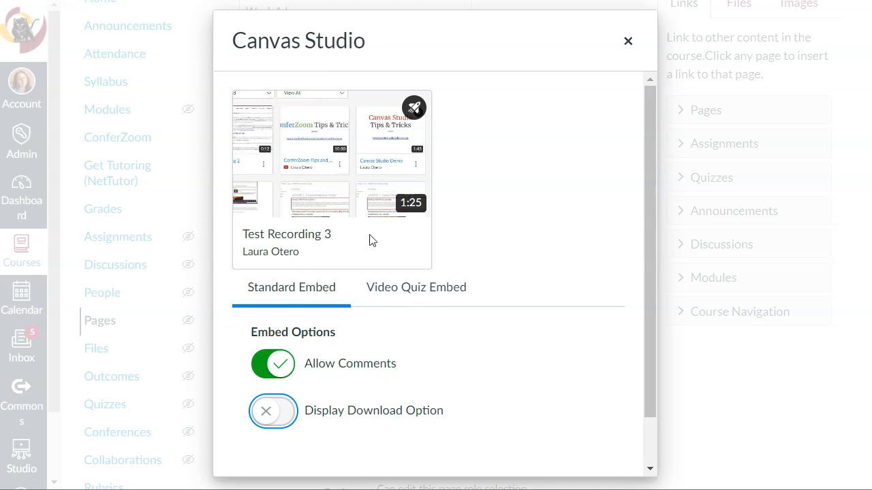
click(424, 295)
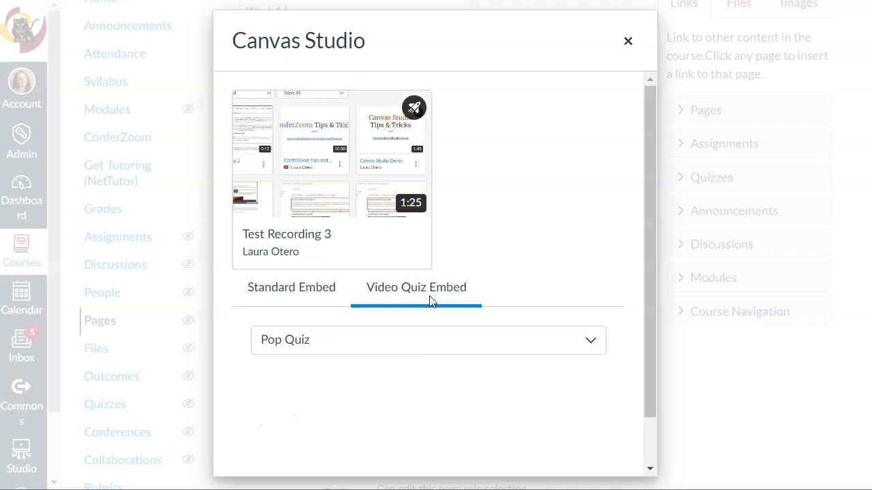
click(577, 346)
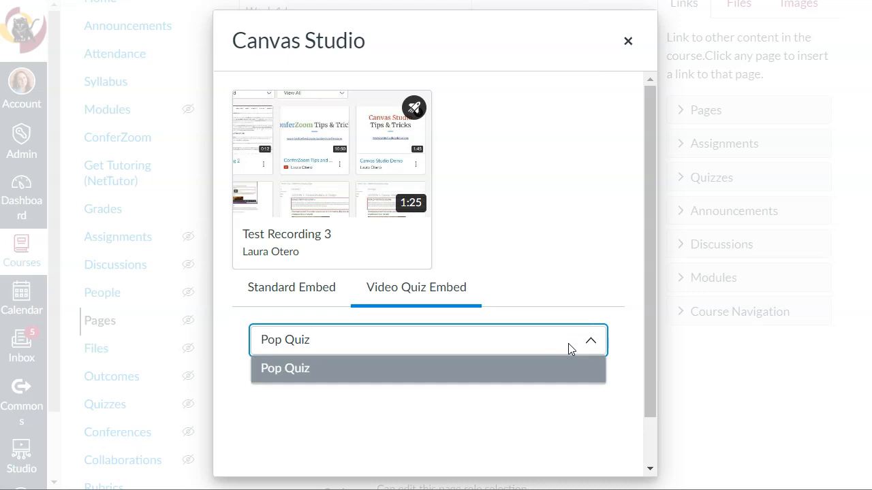
click(322, 361)
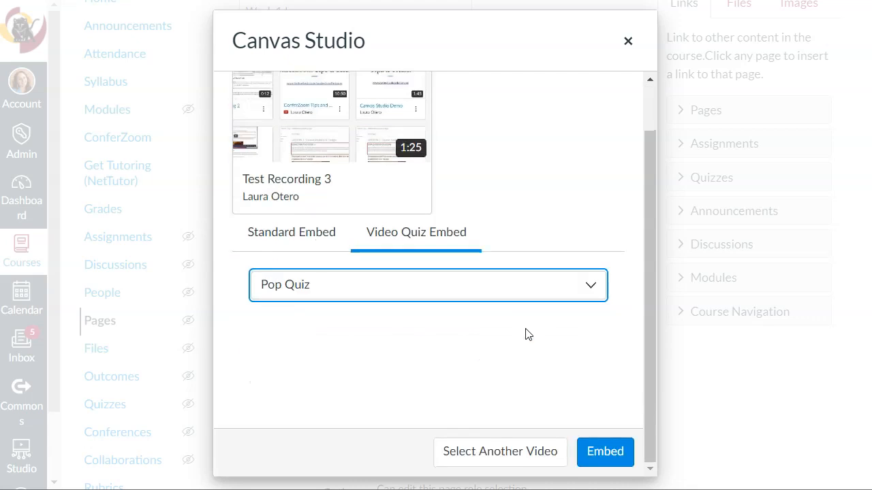
click(606, 453)
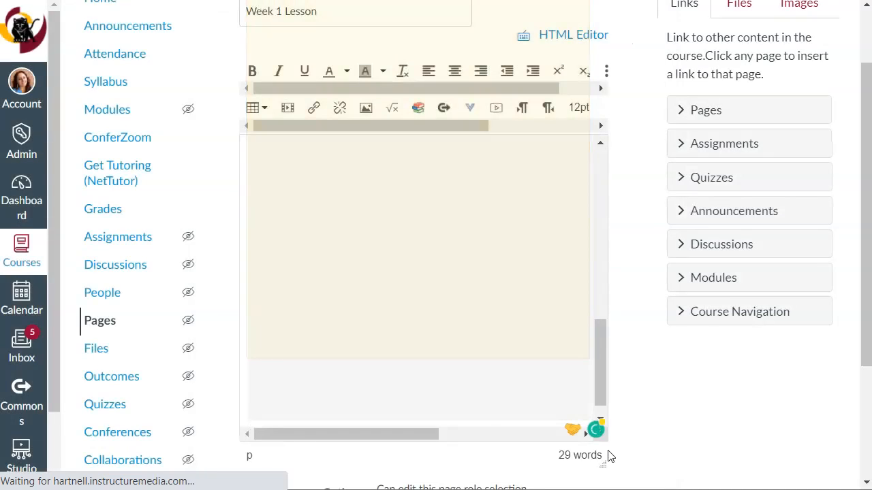
scroll(640, 385, down, 3)
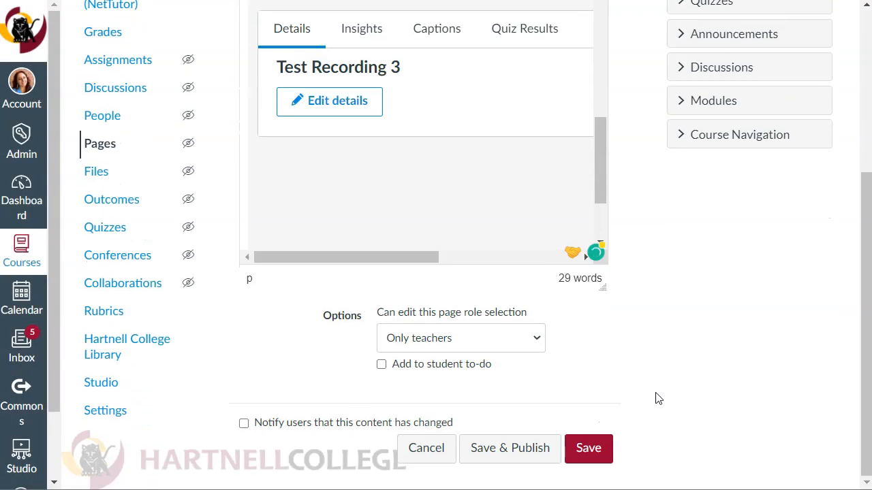
click(596, 455)
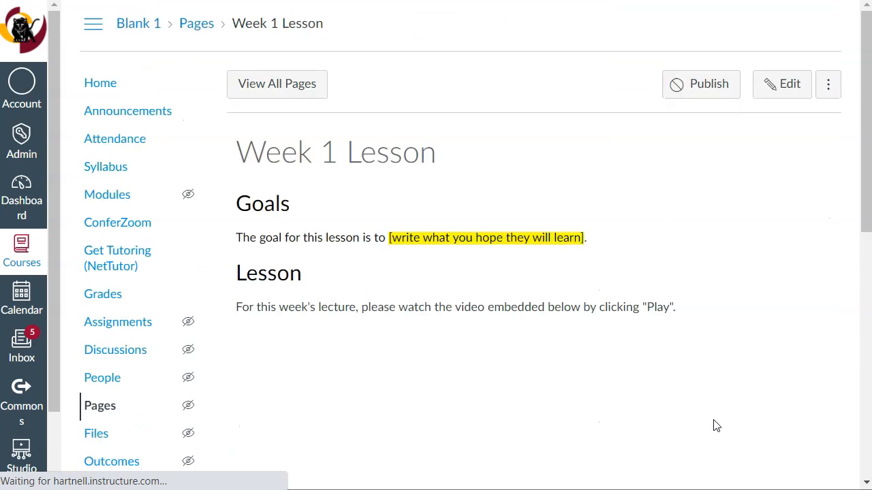
Start the embedded Pop Quiz and skip the video ahead to just before its question marker.
scroll(694, 286, down, 5)
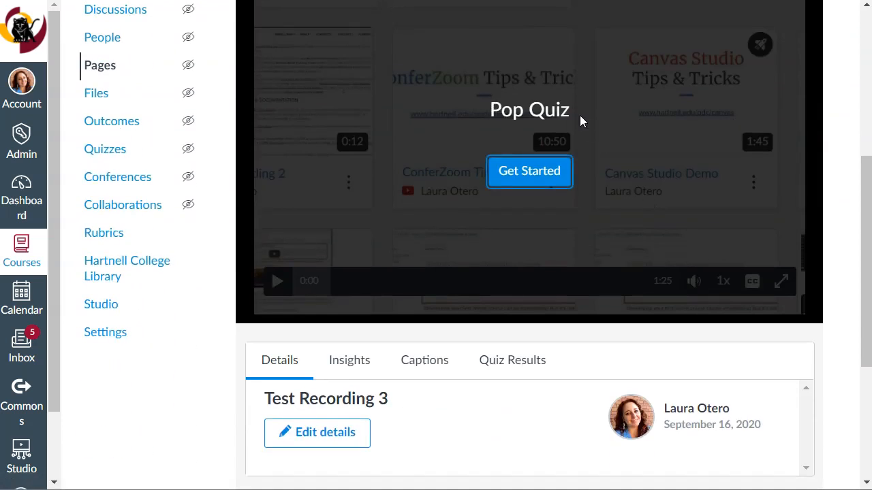
scroll(572, 114, up, 2)
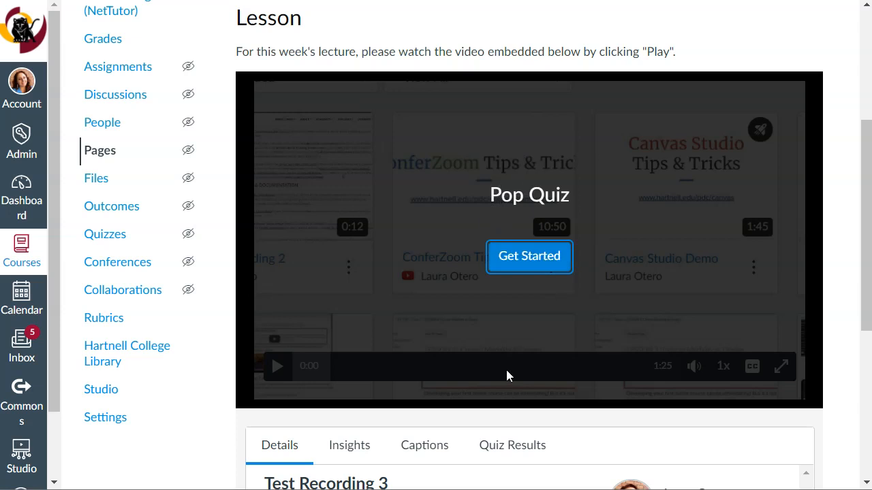
click(529, 257)
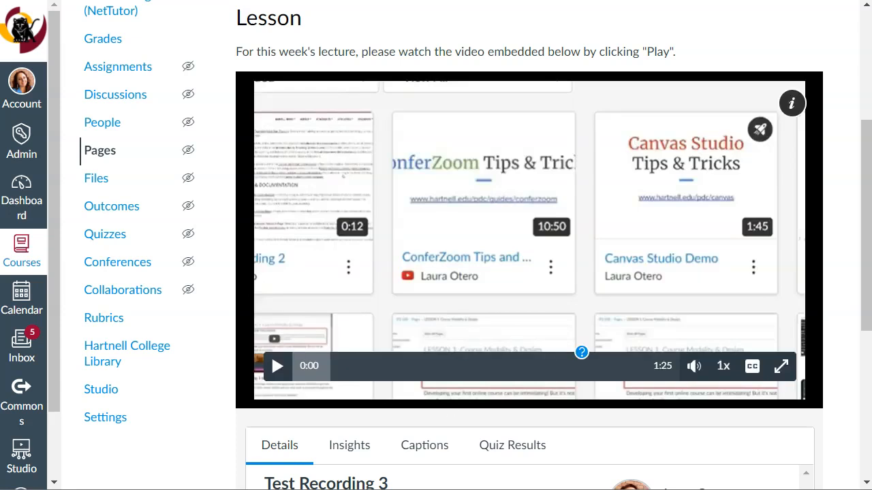
click(277, 365)
click(277, 365)
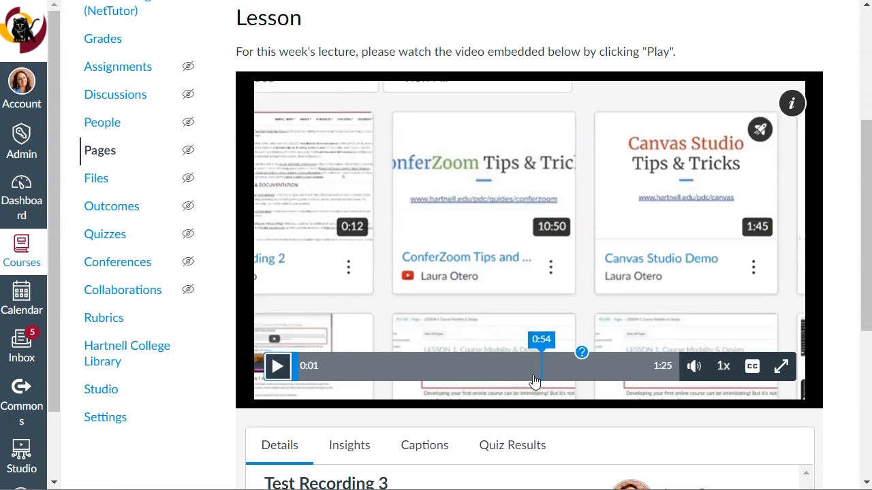
click(566, 366)
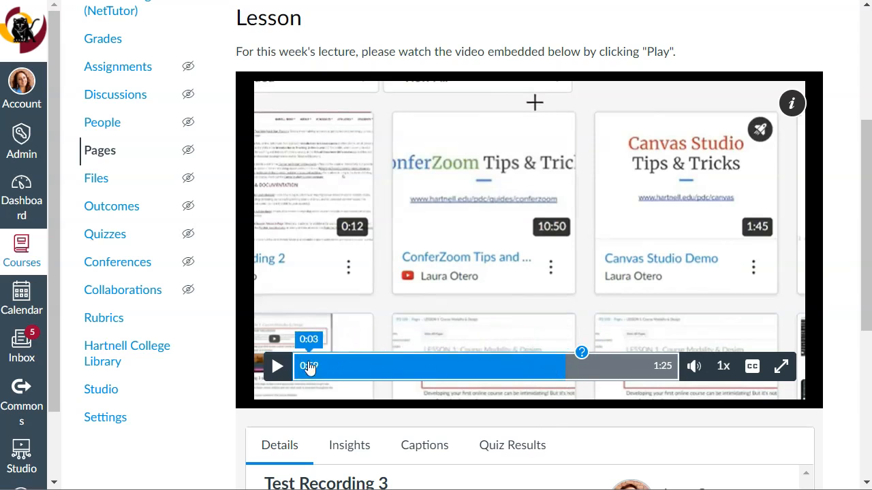
Play the video up to the quiz question, answer it with "All of the above" and continue.
click(278, 365)
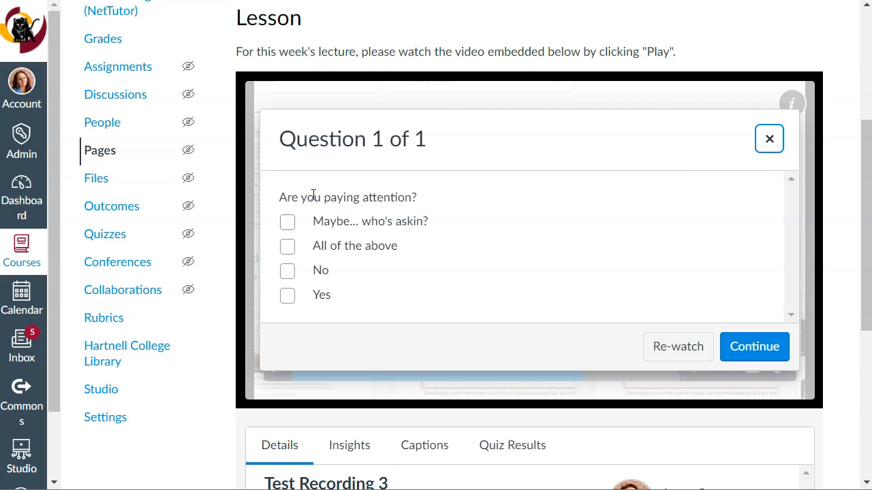
click(289, 248)
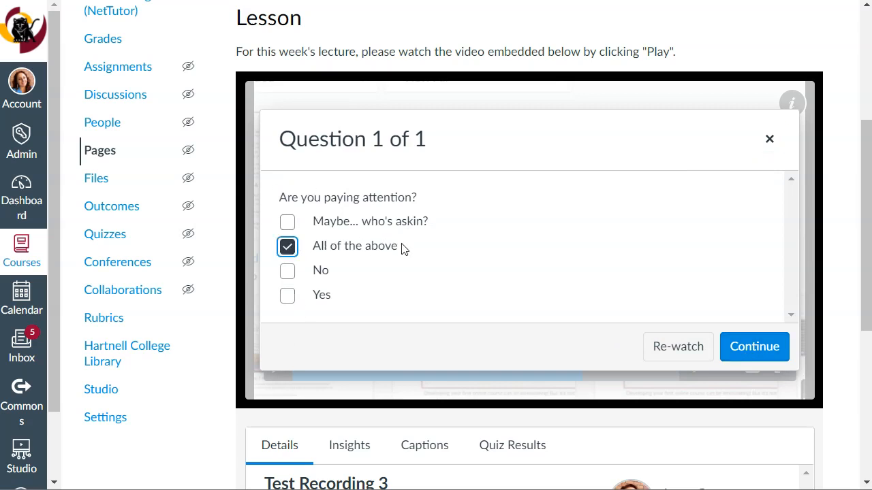
click(766, 351)
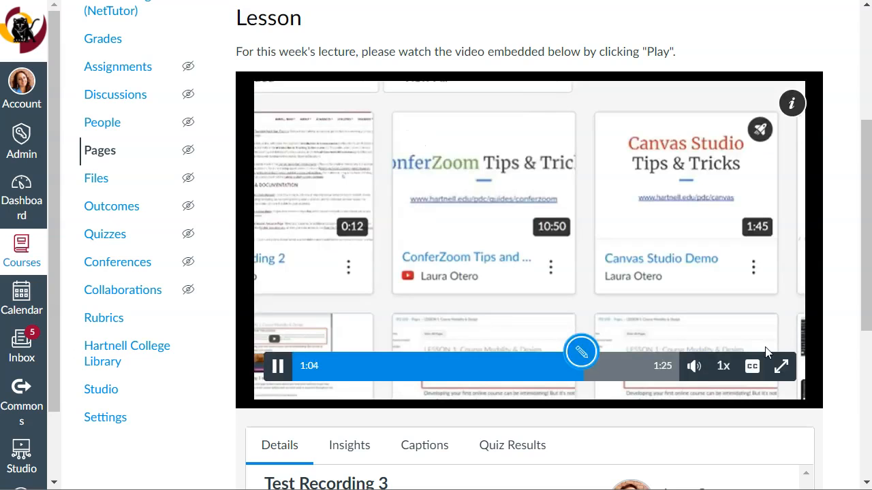
Pause the embedded video and turn on its English captions.
click(279, 365)
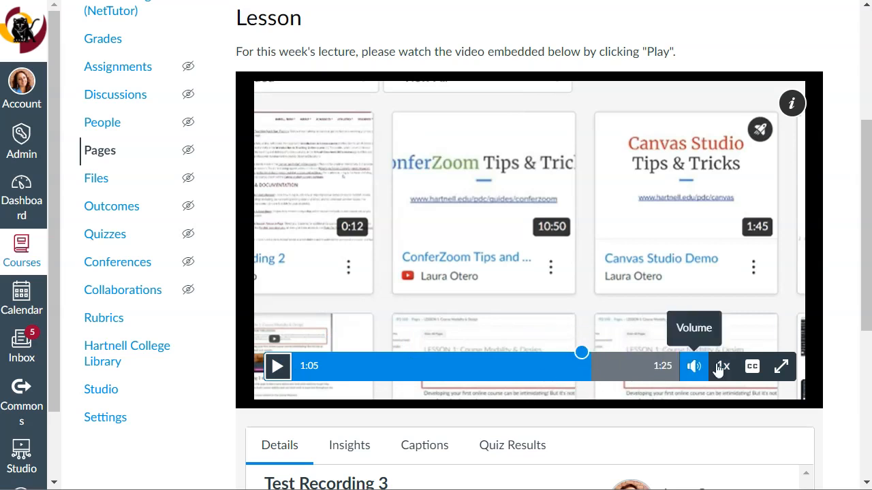
click(754, 372)
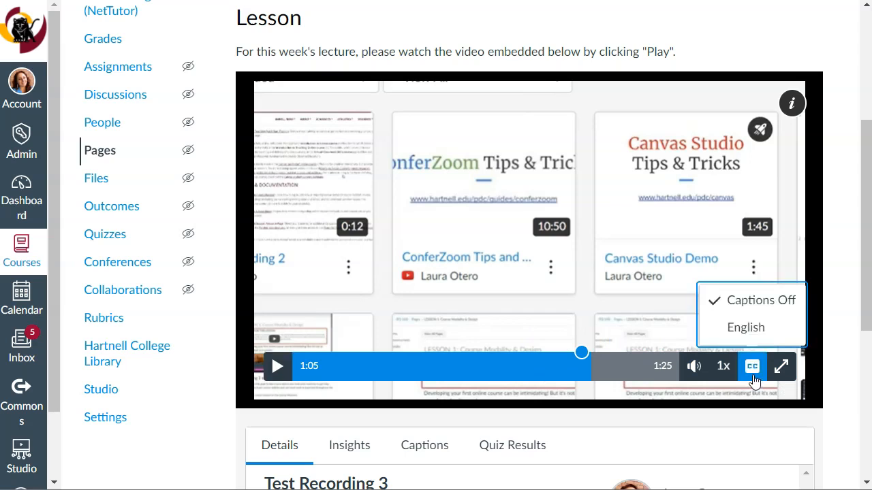
click(751, 333)
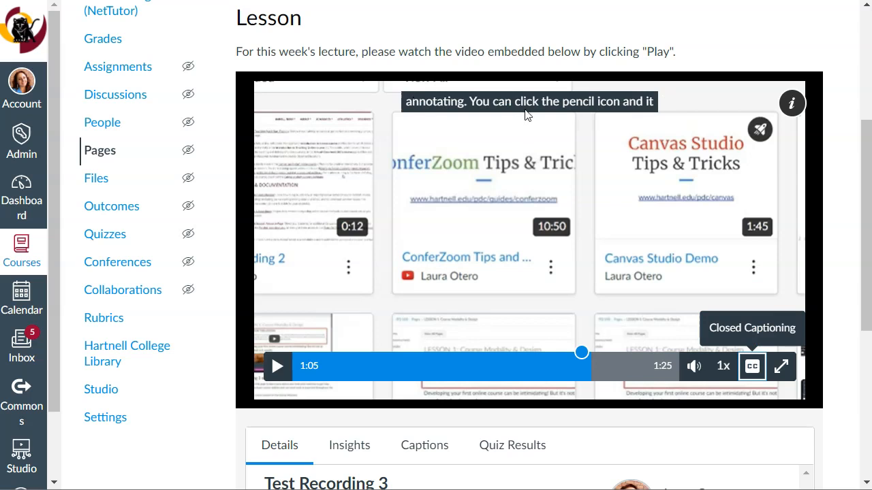
View the quiz results for the embedded video and check which quiz report types are offered.
scroll(781, 243, down, 3)
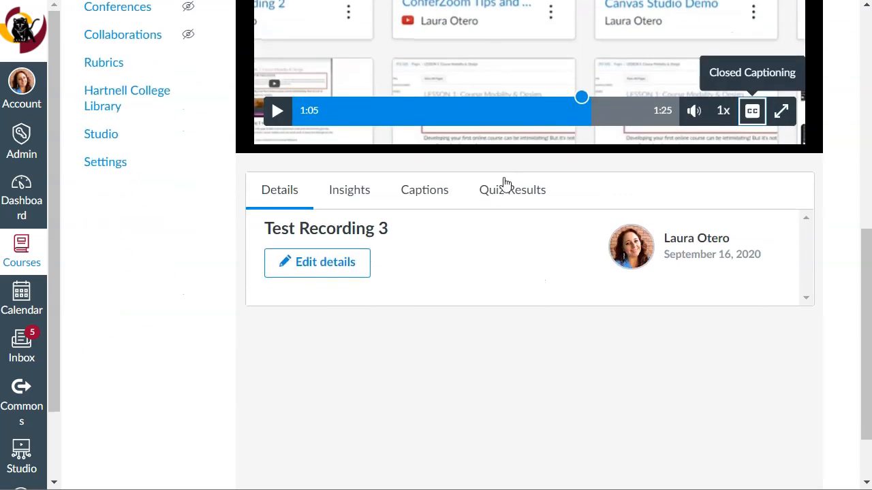
click(513, 194)
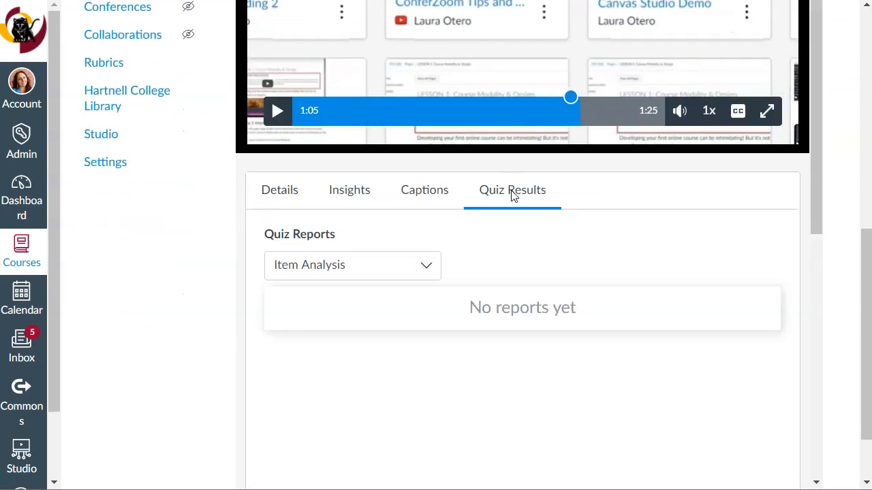
click(412, 270)
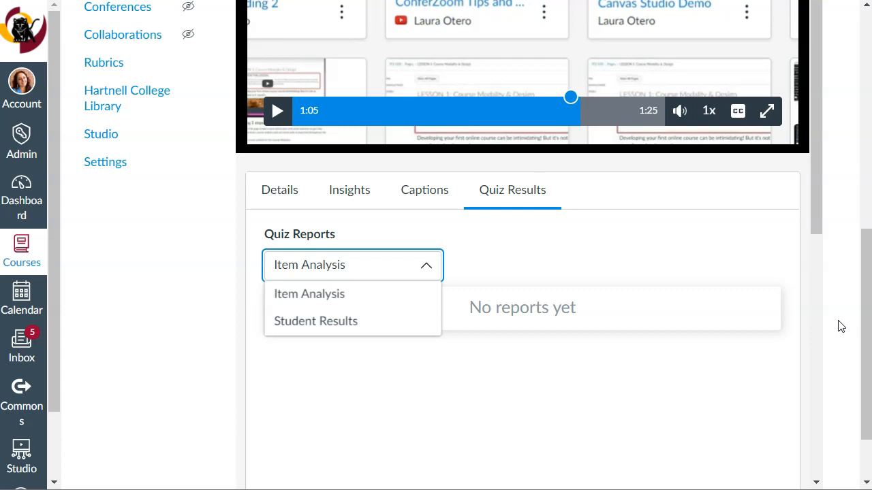
Open the Week 1 Assignment from the Week 1 module of the course for editing.
scroll(841, 326, up, 10)
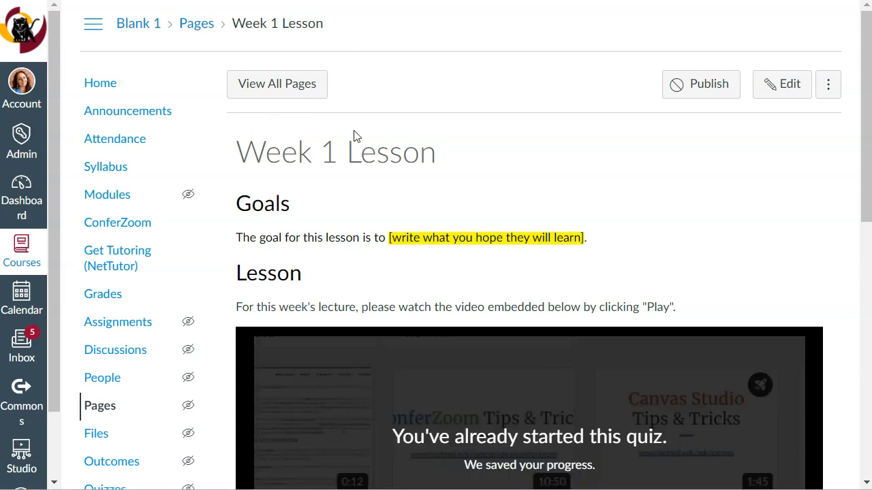
click(102, 196)
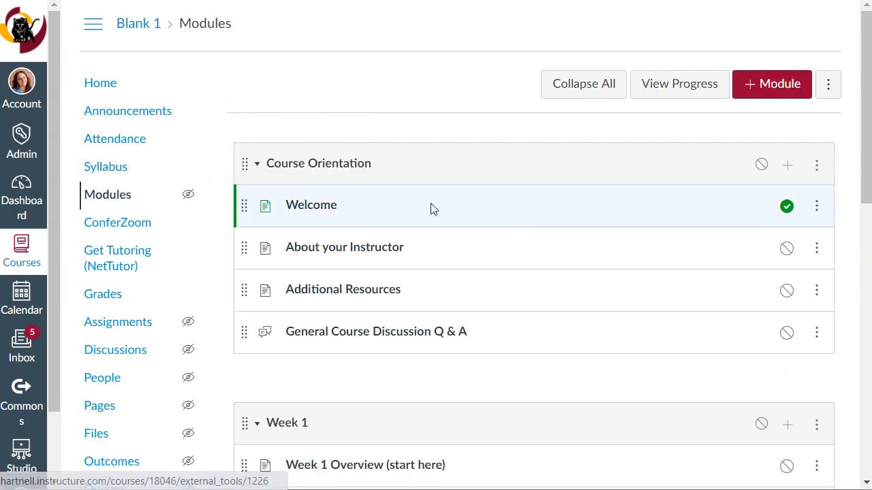
scroll(529, 223, down, 1)
scroll(528, 224, down, 4)
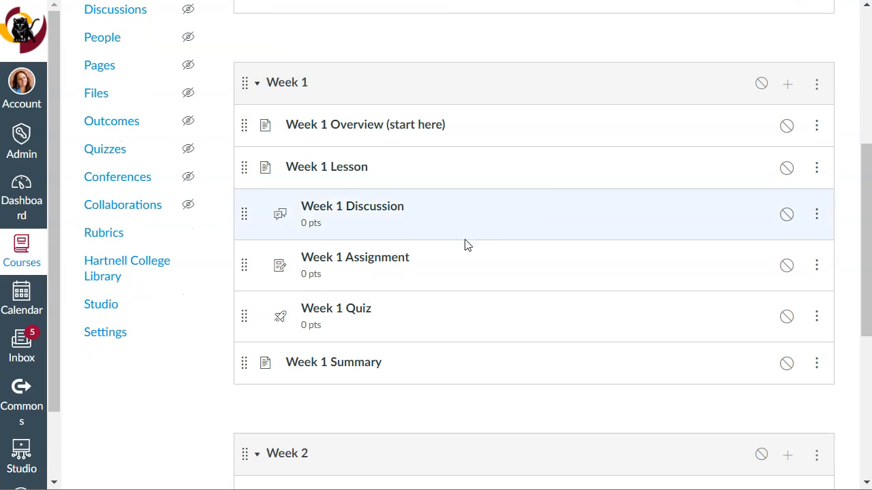
click(348, 264)
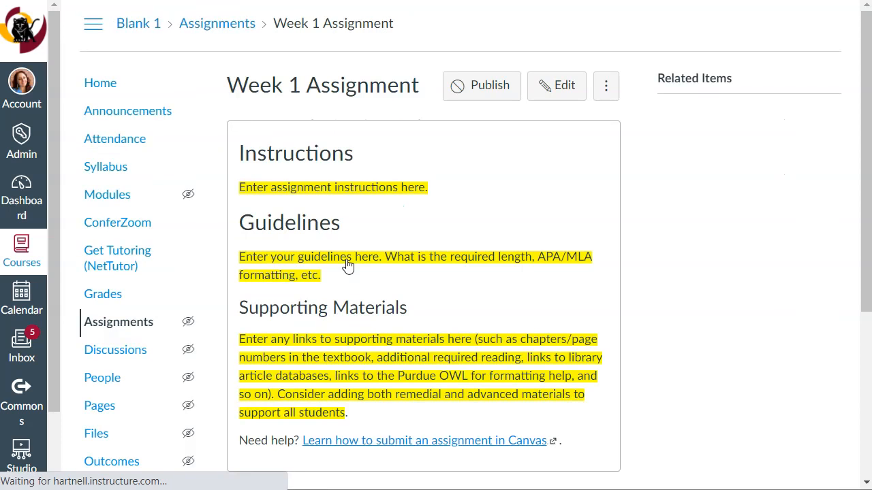
click(563, 89)
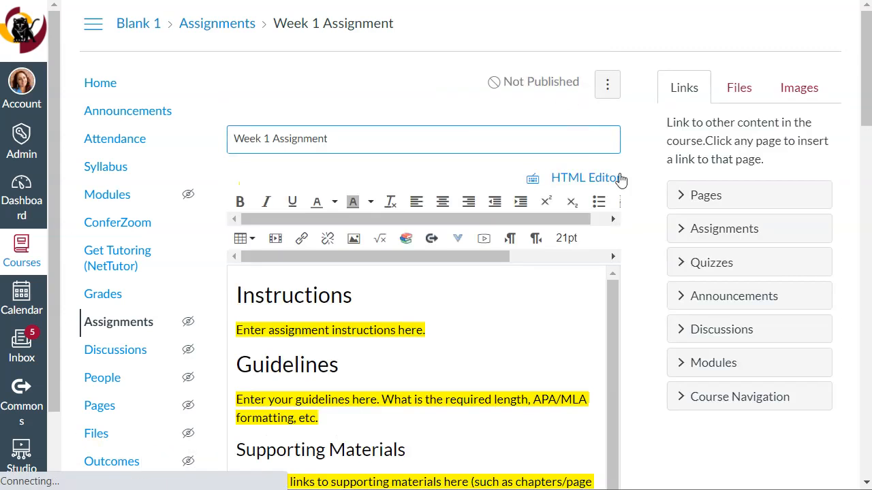
Set the points of the Week 1 Assignment to 10.
scroll(648, 224, down, 3)
scroll(646, 233, down, 3)
scroll(635, 233, up, 3)
scroll(432, 261, down, 1)
scroll(615, 373, down, 3)
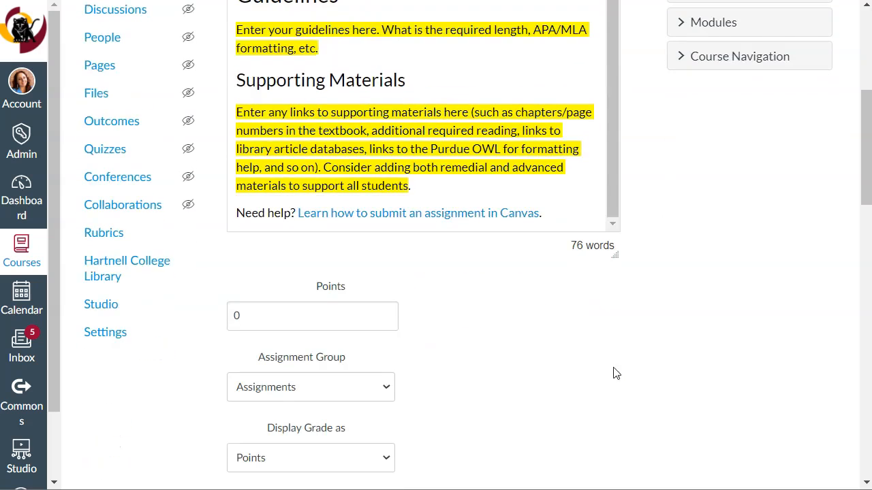
click(295, 309)
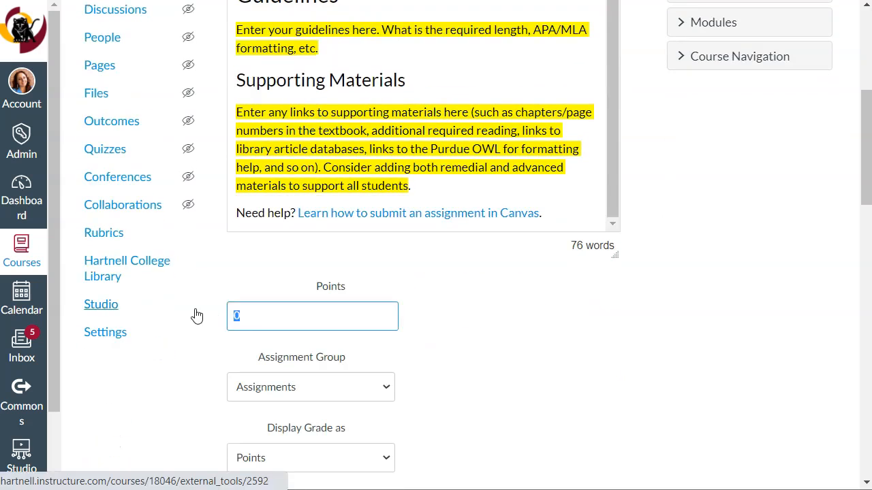
text(10)
click(580, 318)
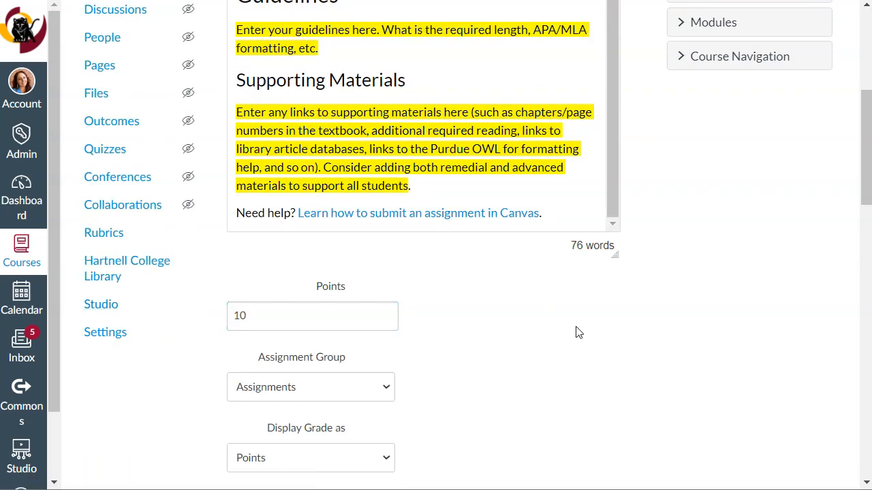
Set the submission type of the Week 1 Assignment to External Tool.
scroll(564, 302, down, 5)
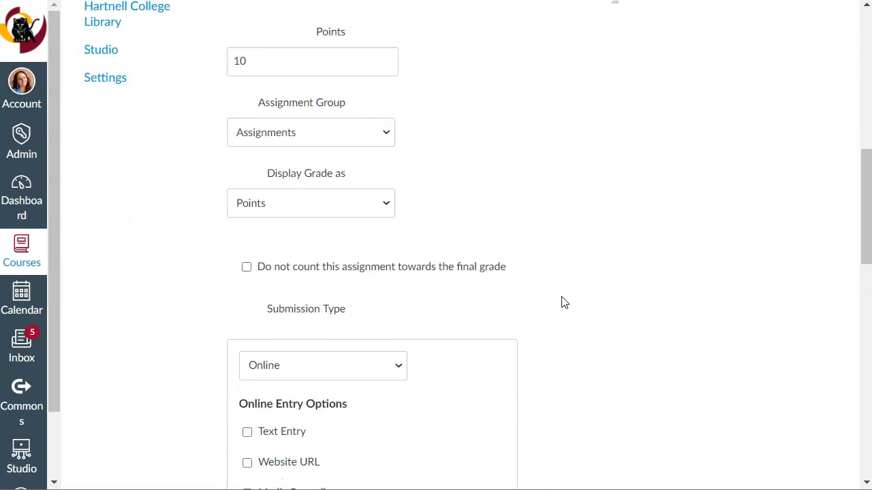
scroll(564, 303, down, 1)
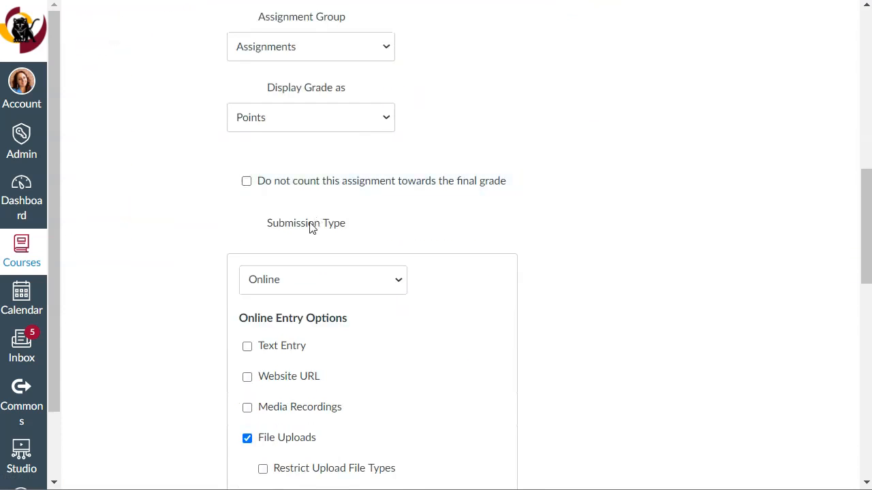
click(335, 279)
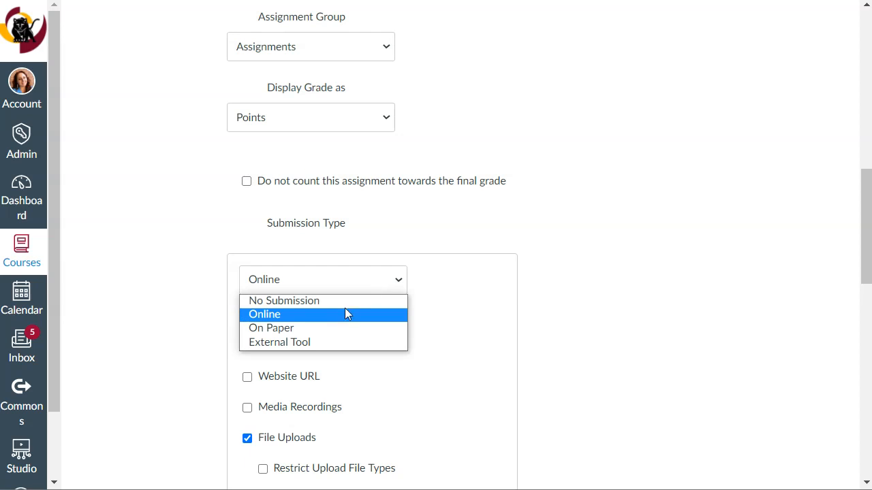
click(350, 343)
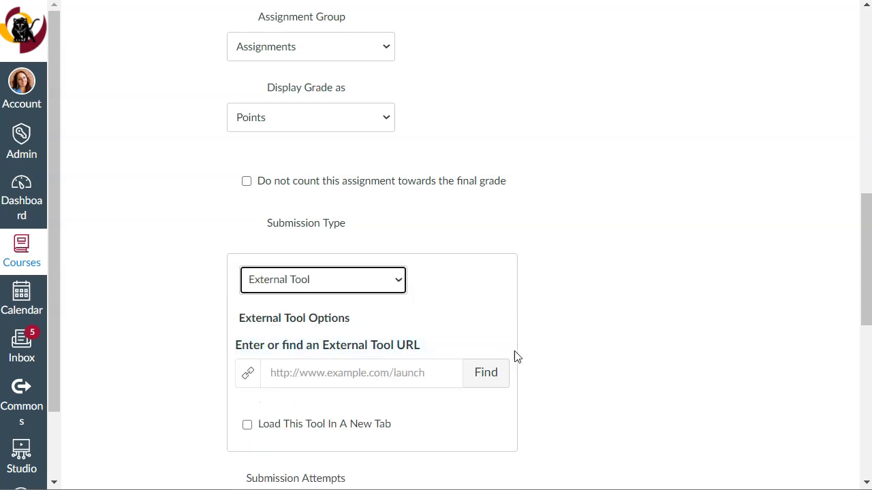
Link the Pop Quiz video quiz embed of Test Recording 3 from Canvas Studio as the external tool and save the assignment.
click(486, 373)
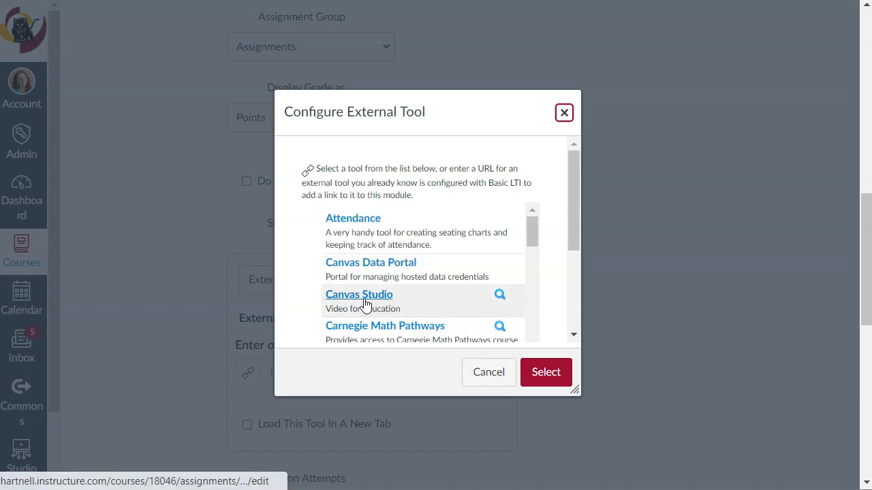
click(364, 304)
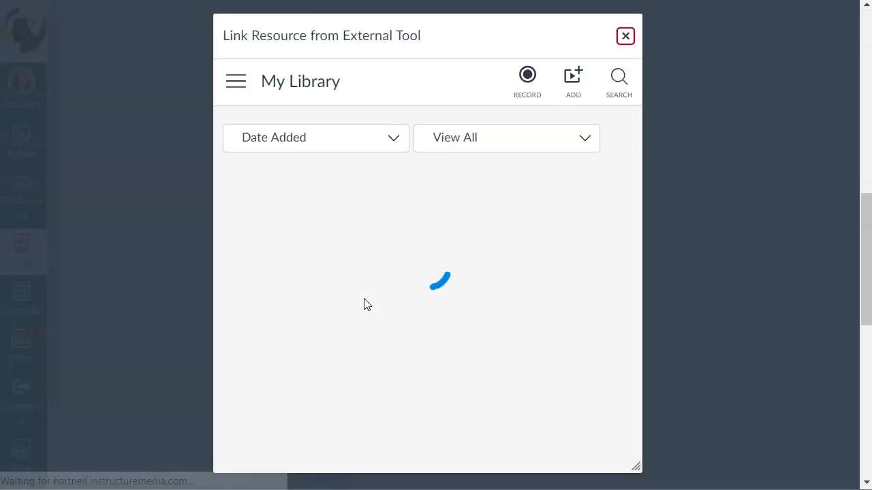
click(314, 235)
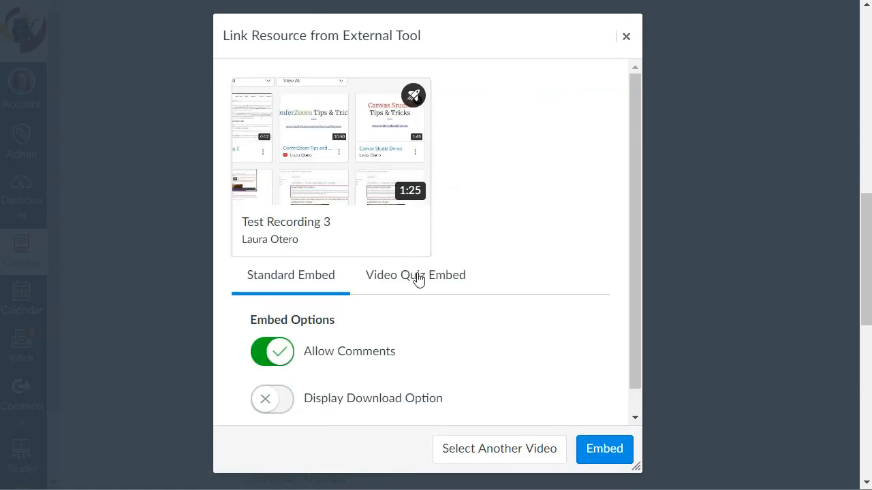
click(417, 279)
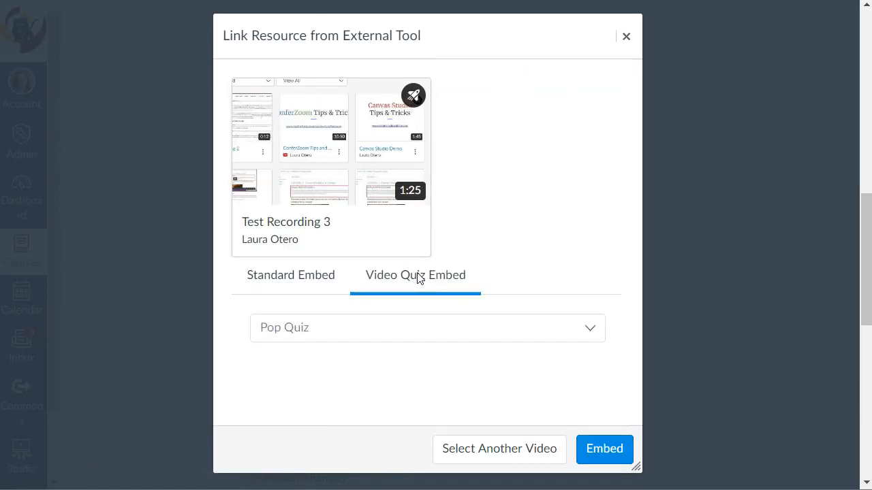
click(621, 449)
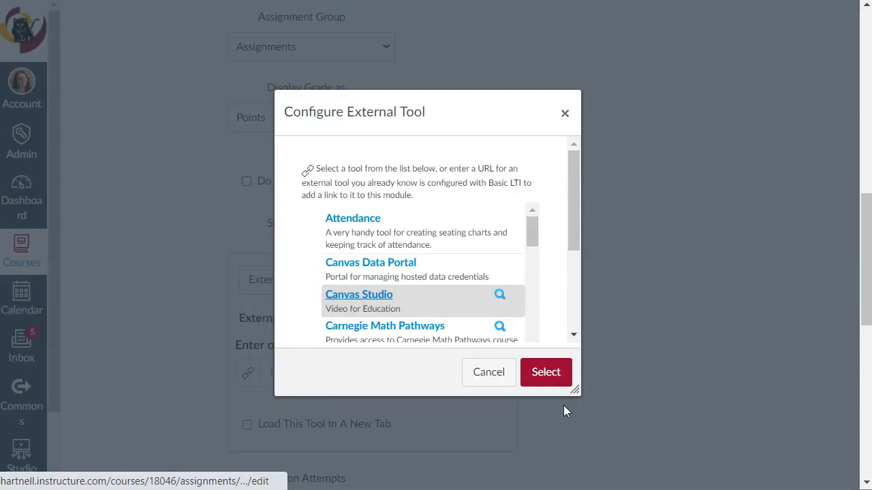
click(542, 380)
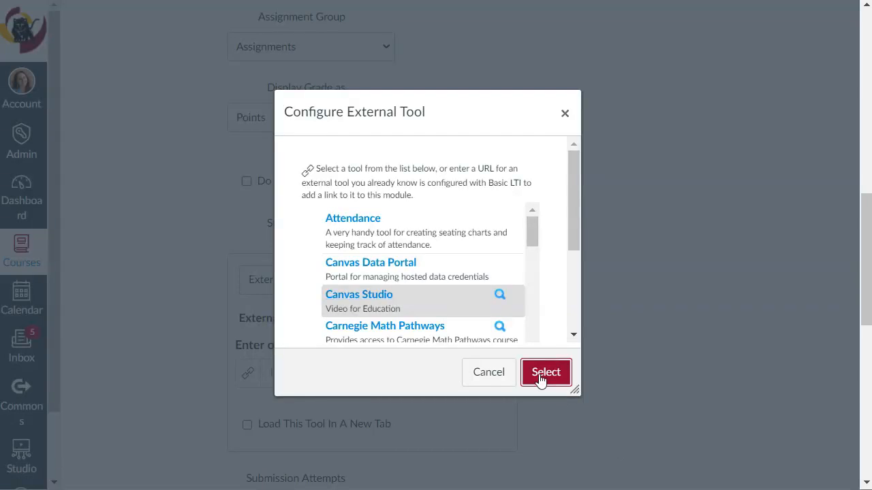
scroll(646, 399, down, 8)
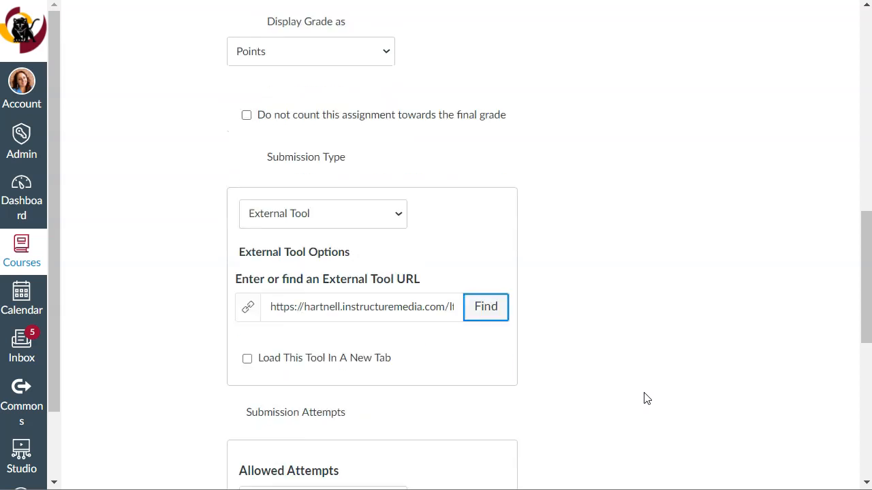
click(588, 424)
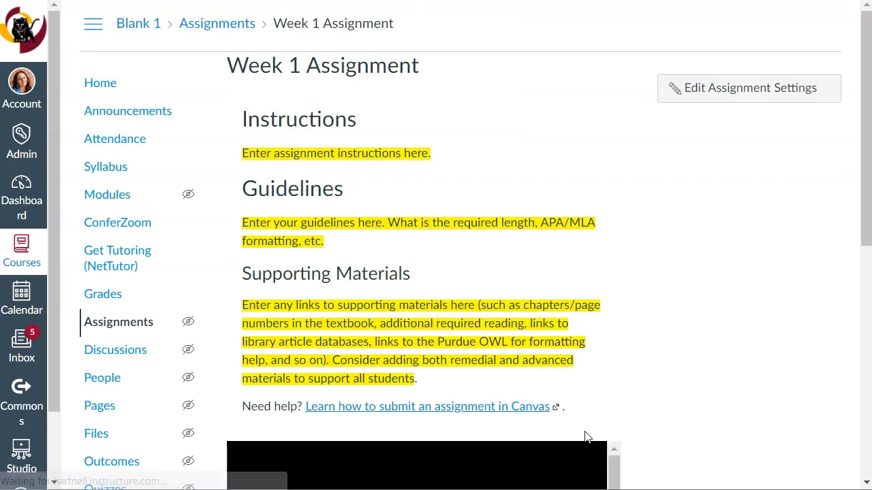
Review the saved Week 1 Assignment page, examining the embedded Pop Quiz video and its quiz results.
scroll(677, 288, down, 5)
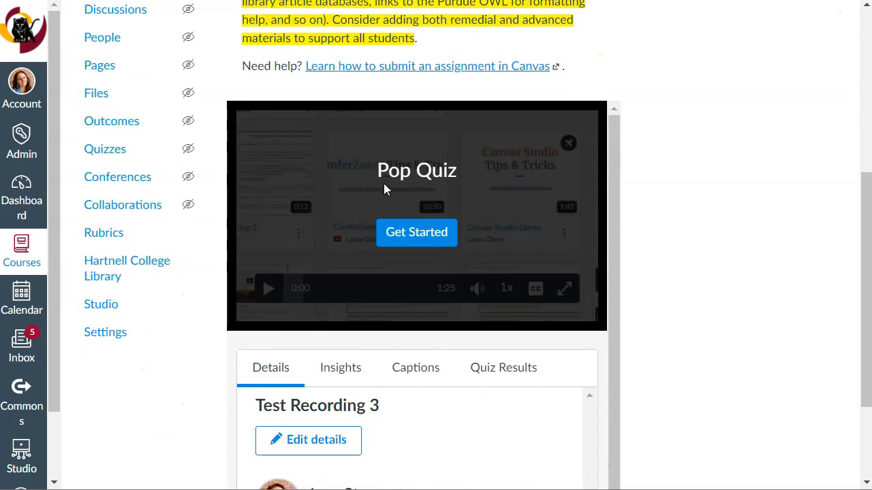
scroll(698, 298, down, 1)
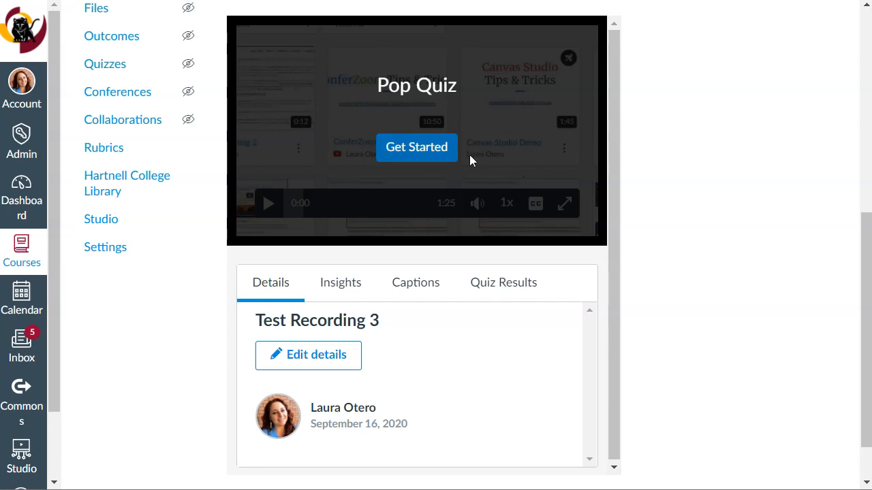
scroll(620, 304, down, 1)
scroll(681, 300, up, 6)
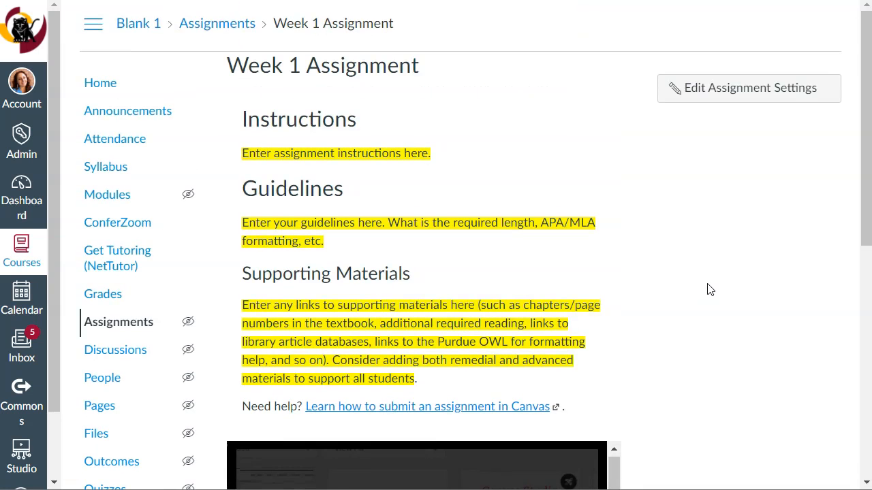
scroll(707, 286, down, 7)
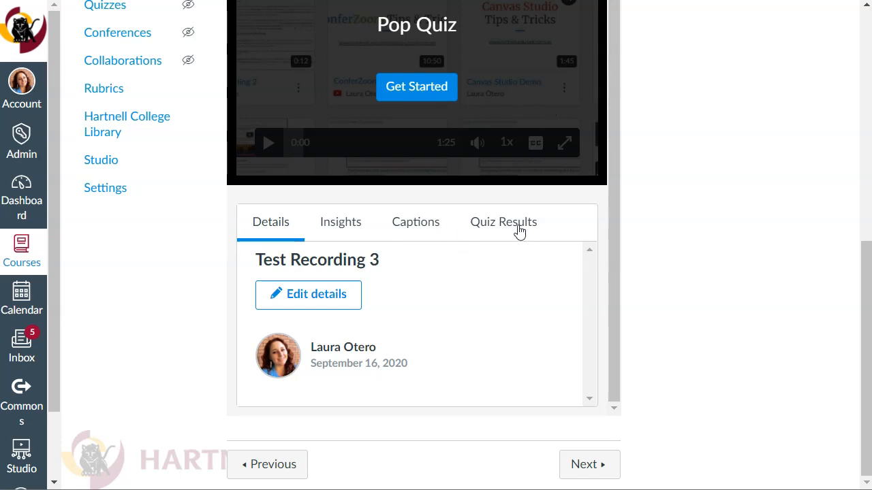
click(518, 227)
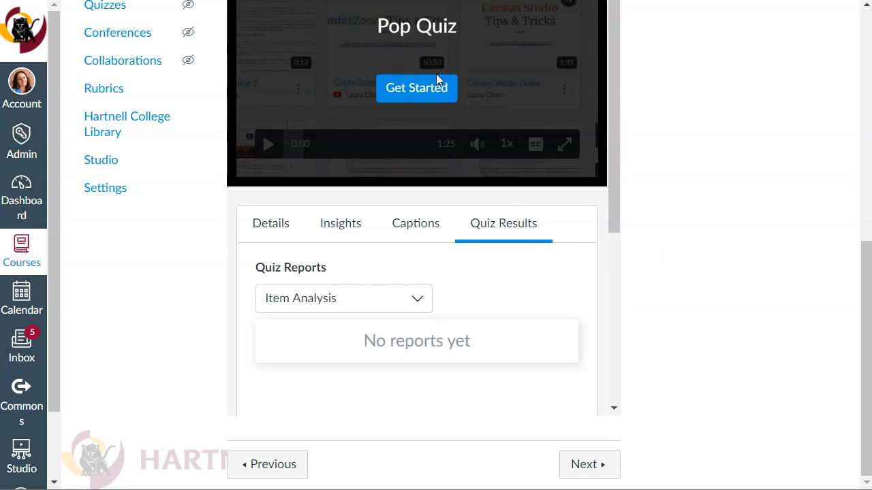
scroll(840, 282, up, 5)
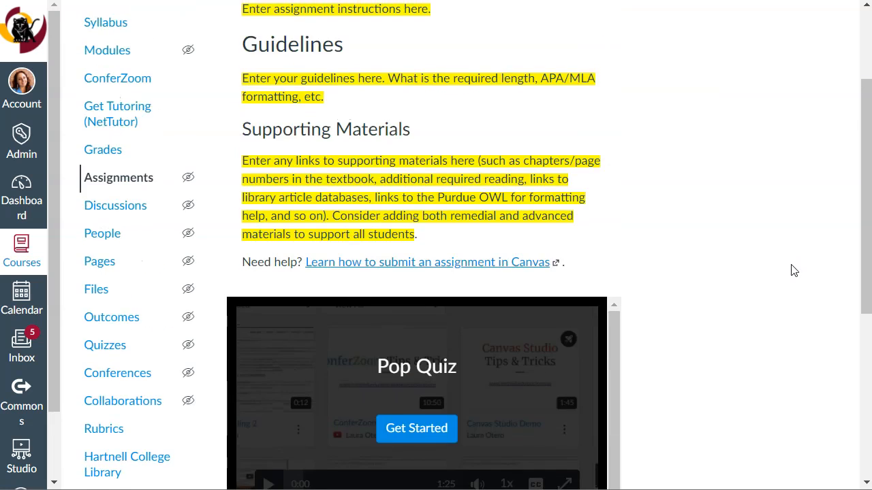
scroll(798, 263, up, 2)
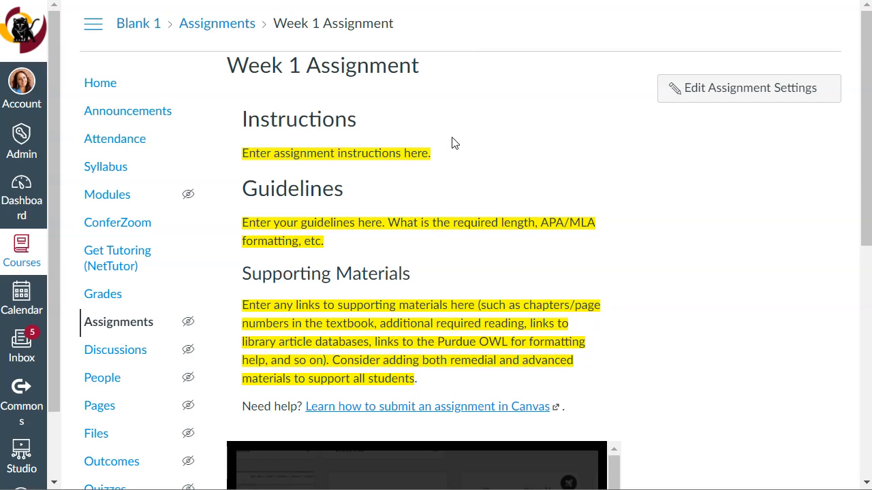
scroll(647, 177, down, 5)
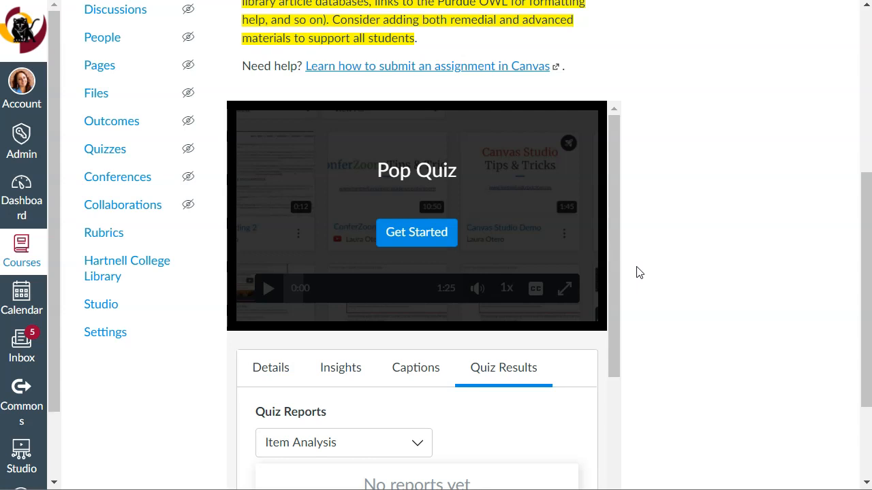
scroll(633, 277, down, 2)
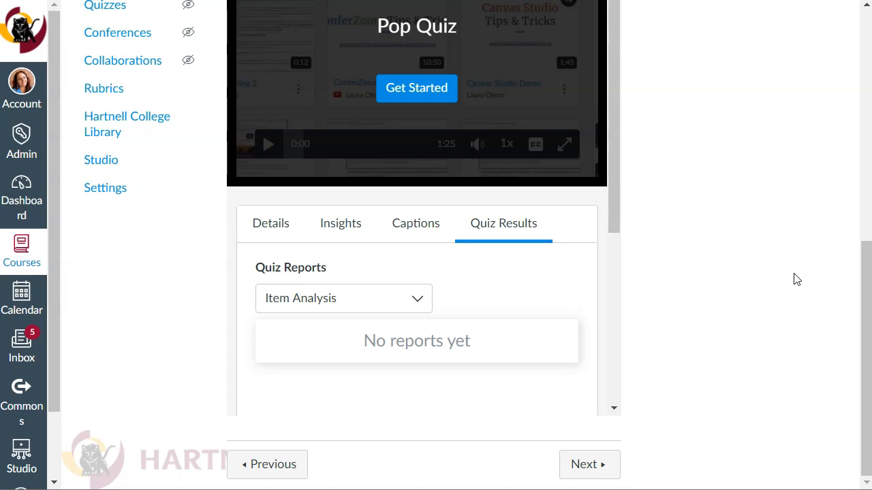
scroll(794, 261, up, 7)
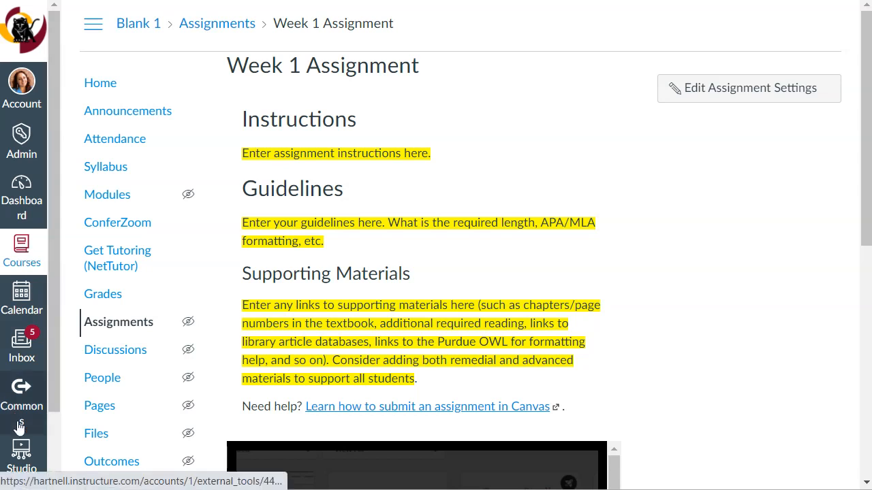
Open the Studio library, browse its videos, and check which sorting and filtering options it offers.
click(28, 470)
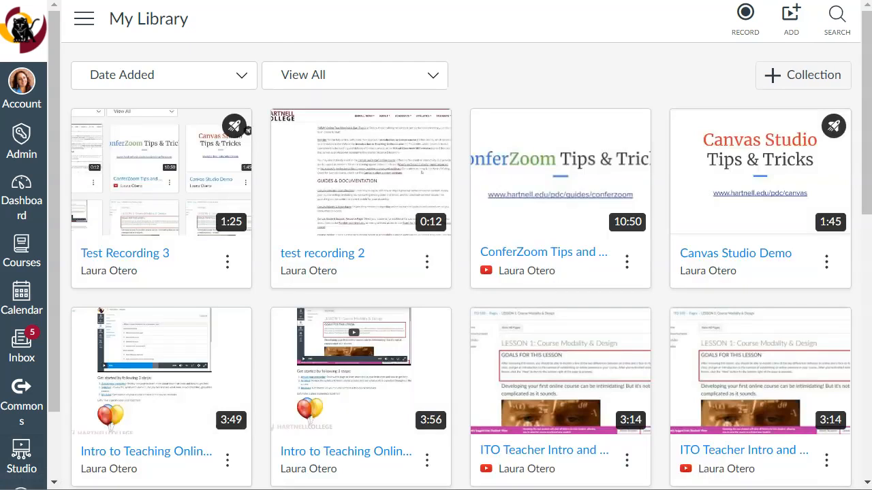
drag(866, 59, 847, 366)
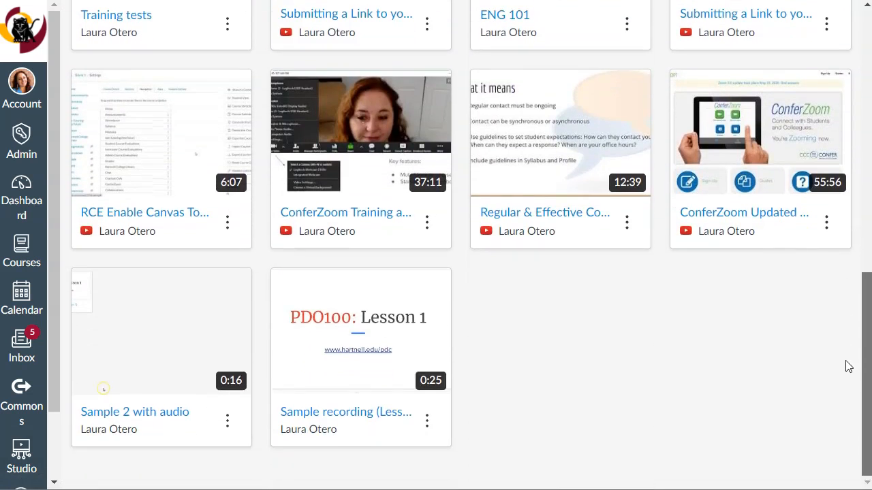
drag(848, 322, 508, 22)
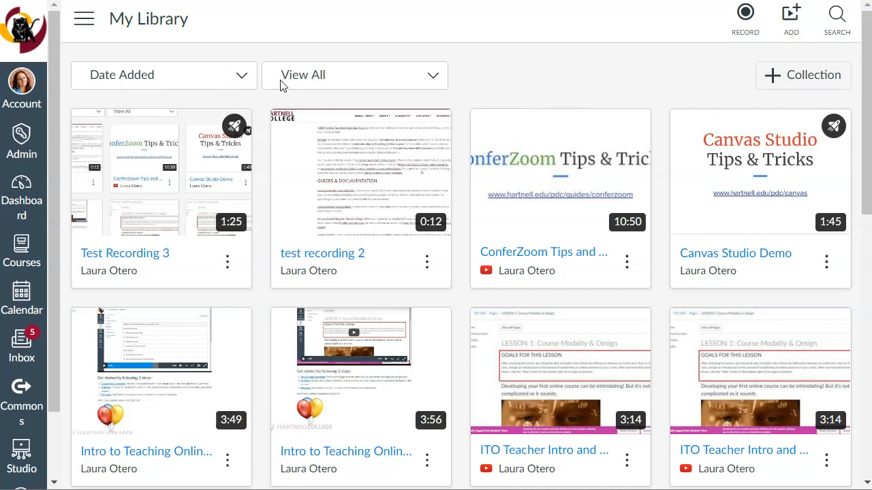
click(248, 80)
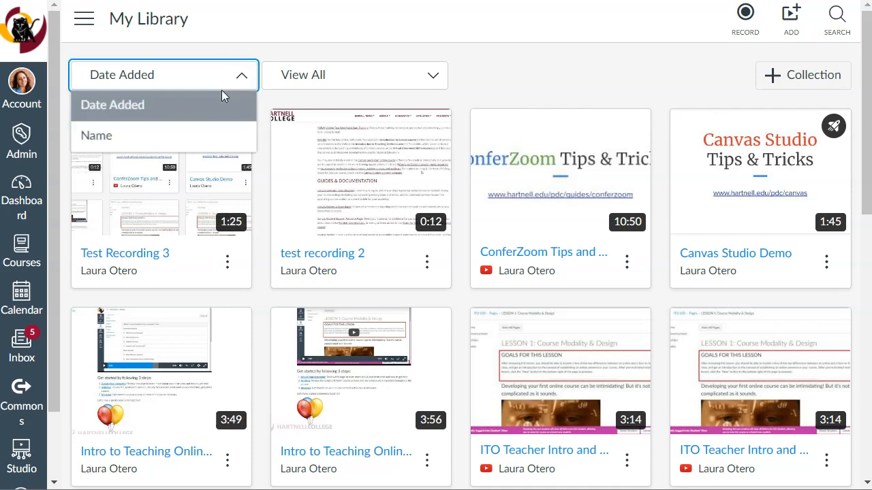
click(494, 67)
click(402, 82)
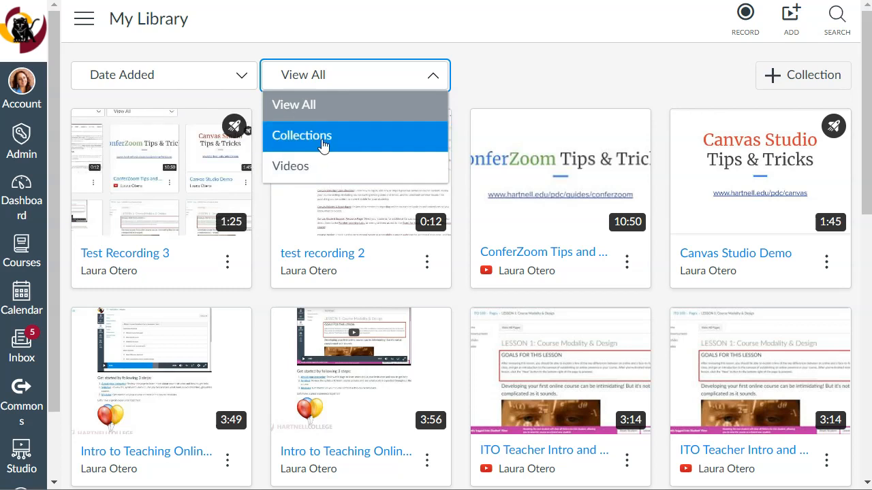
click(551, 82)
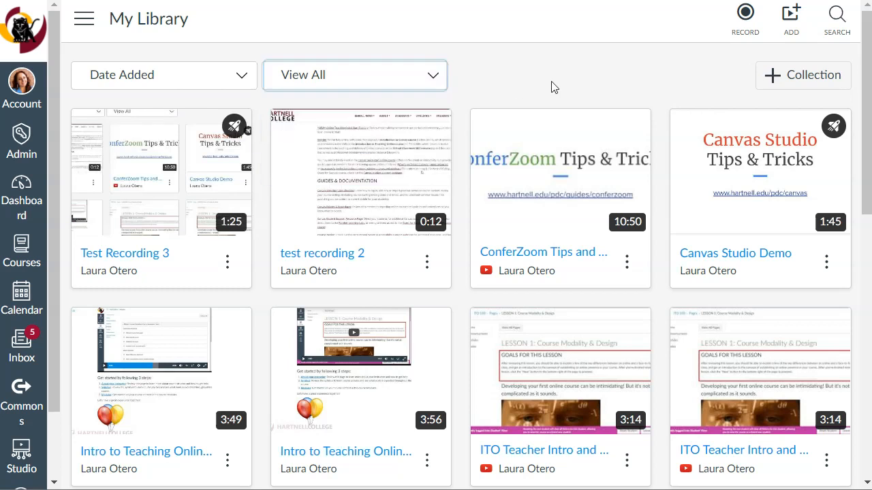
Create a new Studio collection named Math 110.
click(812, 73)
click(494, 260)
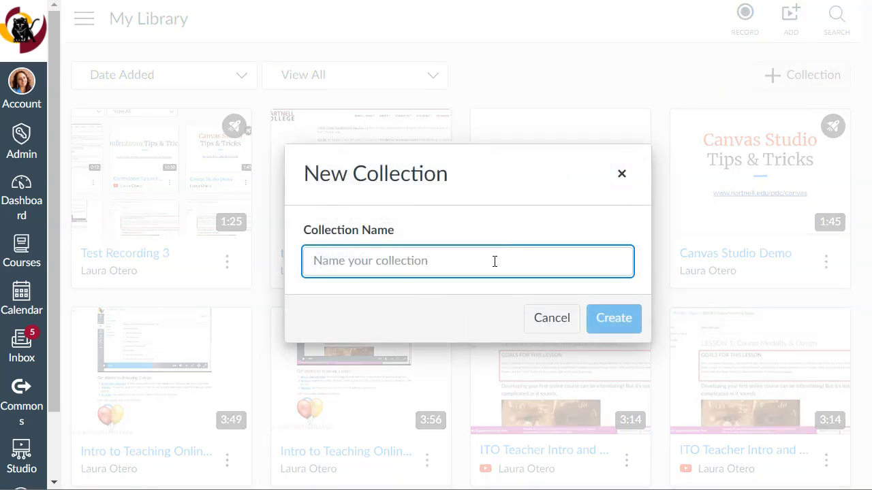
text(Math 110)
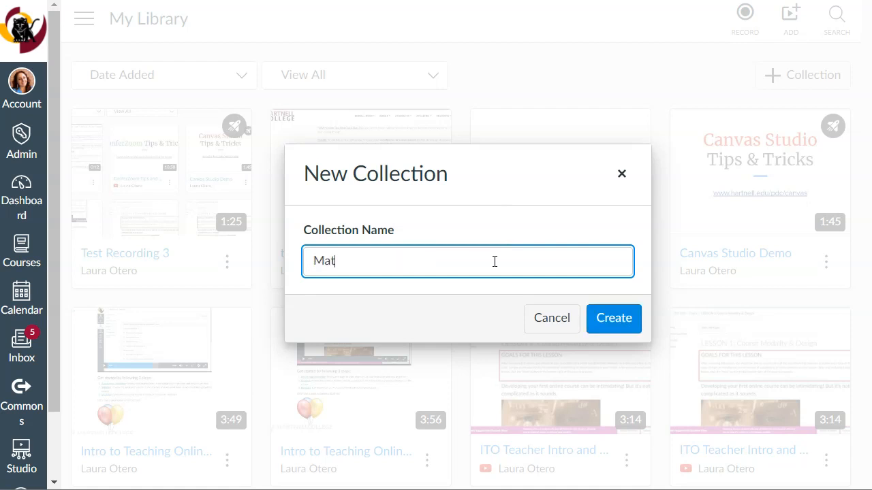
click(630, 323)
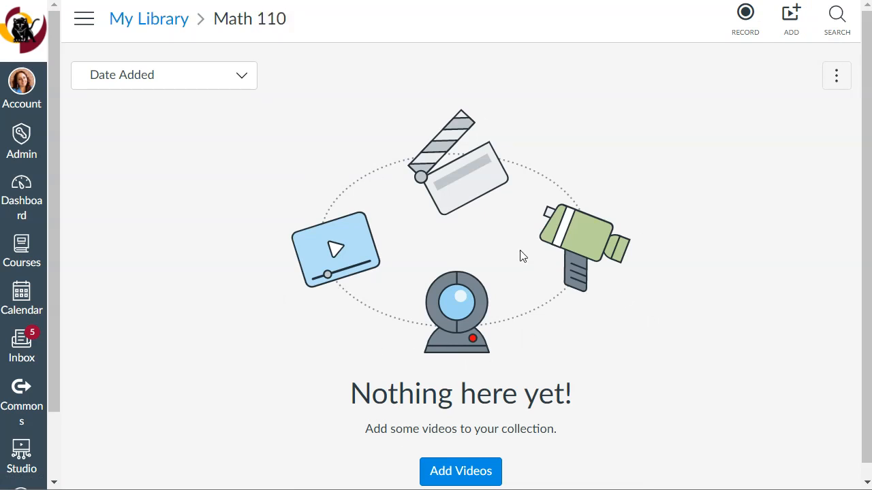
Return to the Studio library and move Test Recording 3 into the Math 110 collection.
click(155, 27)
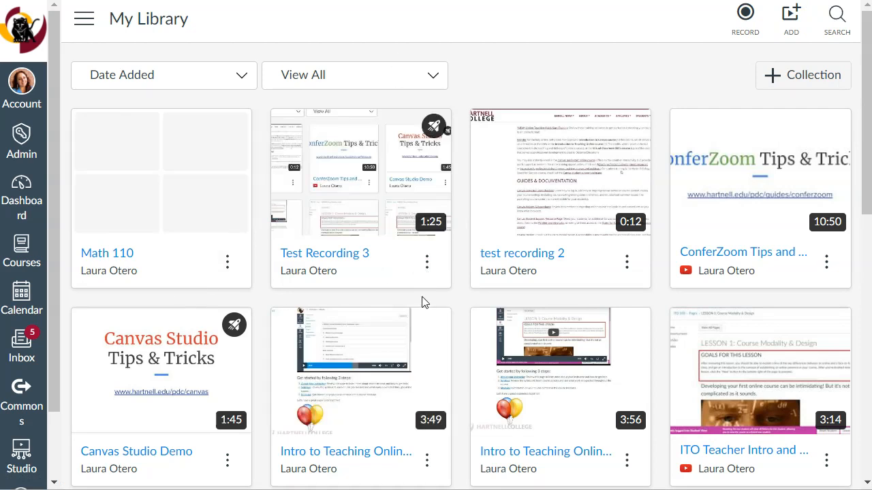
click(427, 262)
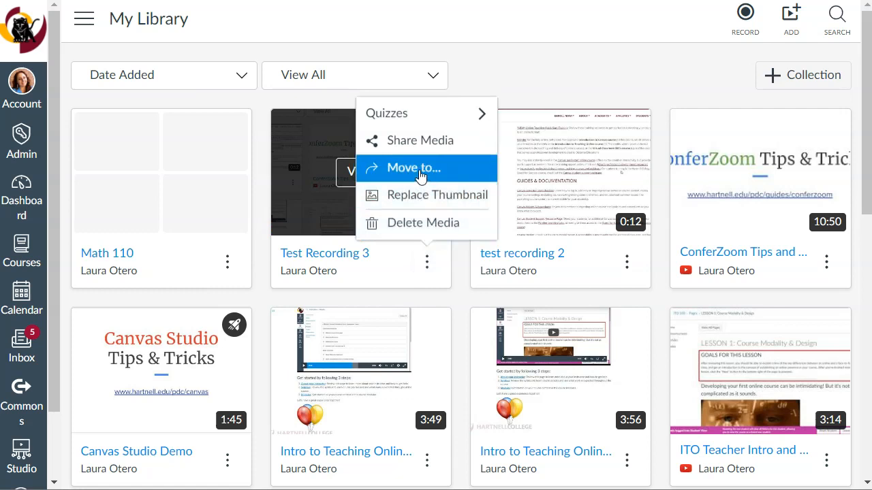
click(421, 171)
click(441, 267)
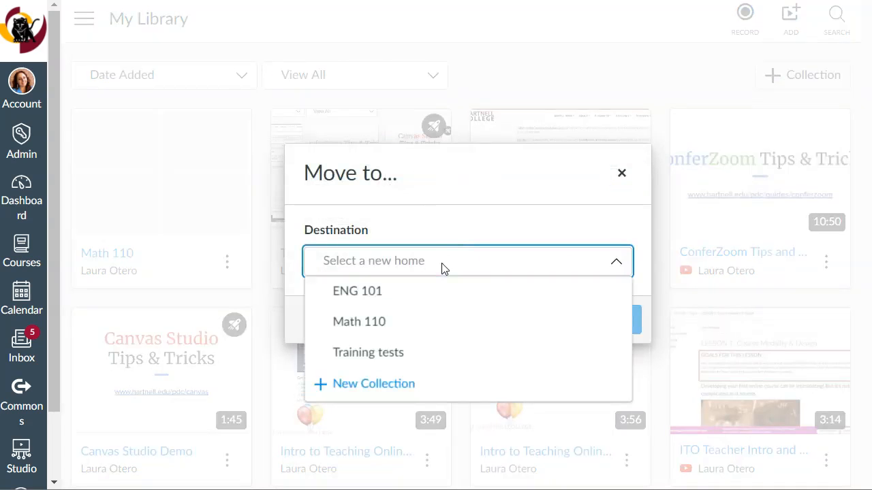
click(383, 331)
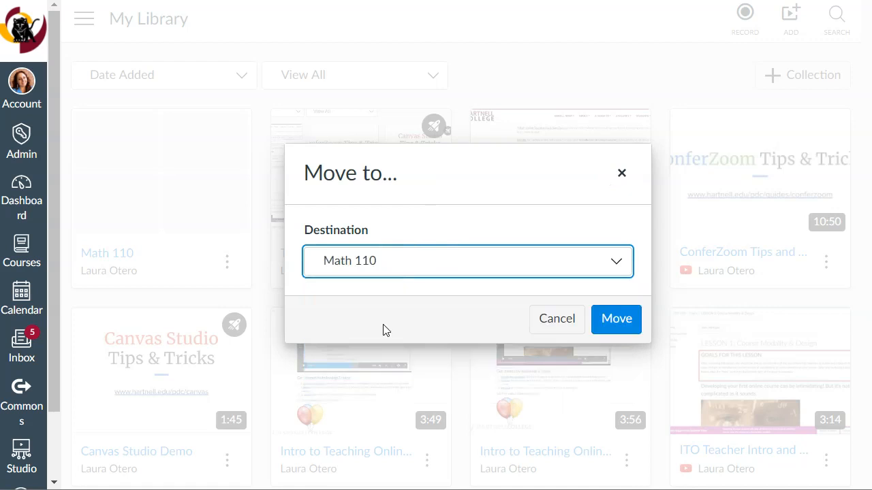
click(621, 326)
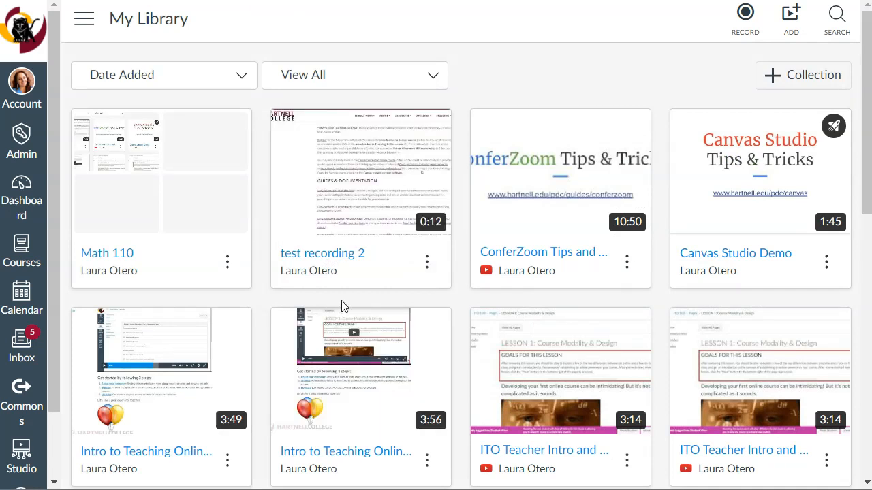
Check the sharing settings and available permission levels for the Math 110 collection, leaving them without adding anyone.
click(227, 263)
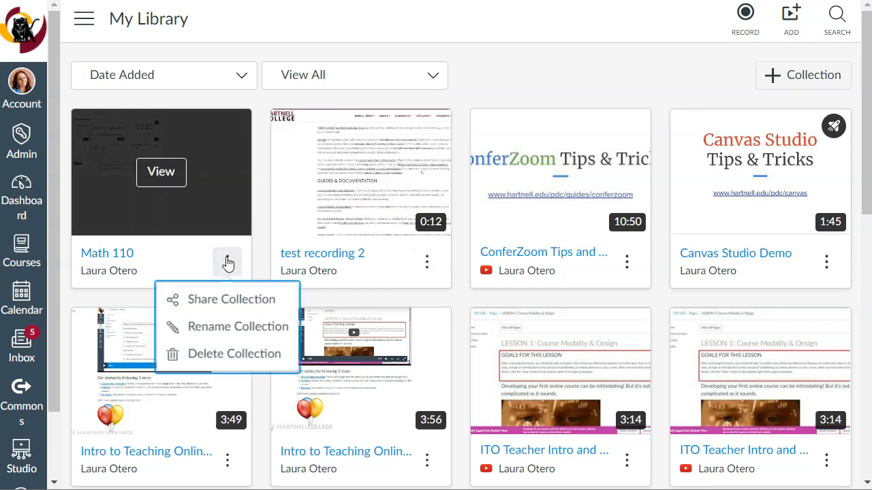
click(232, 301)
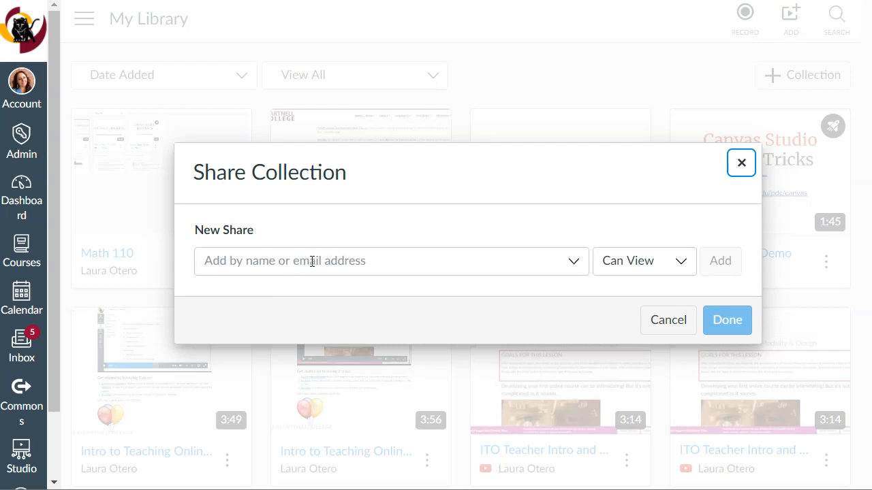
click(678, 269)
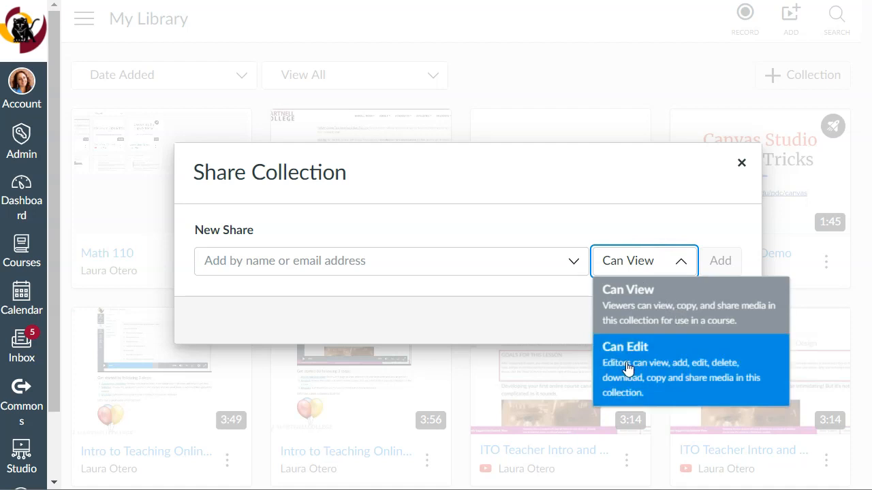
click(669, 260)
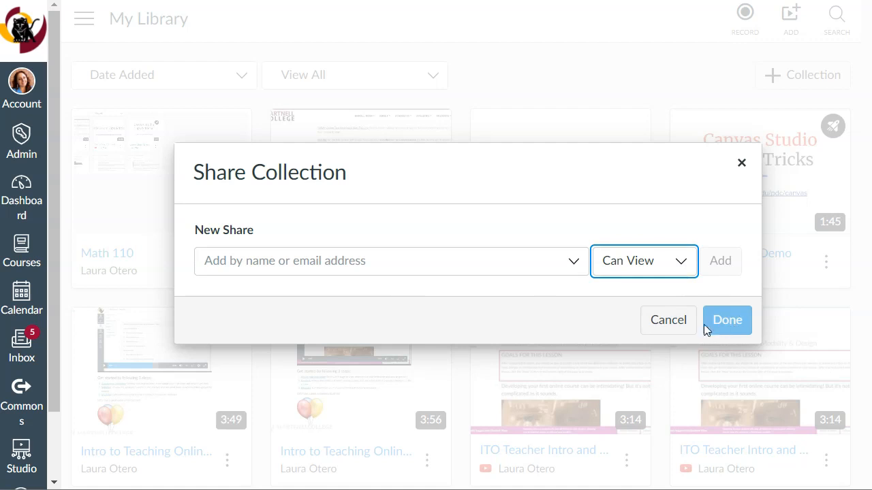
click(679, 329)
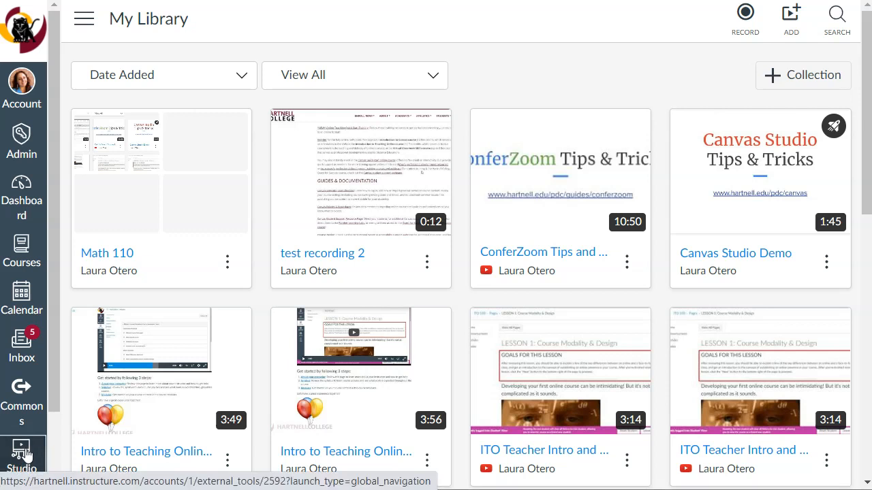
Open the Week 1 Lesson page from the Week 1 module of the Blank 1 course.
click(22, 455)
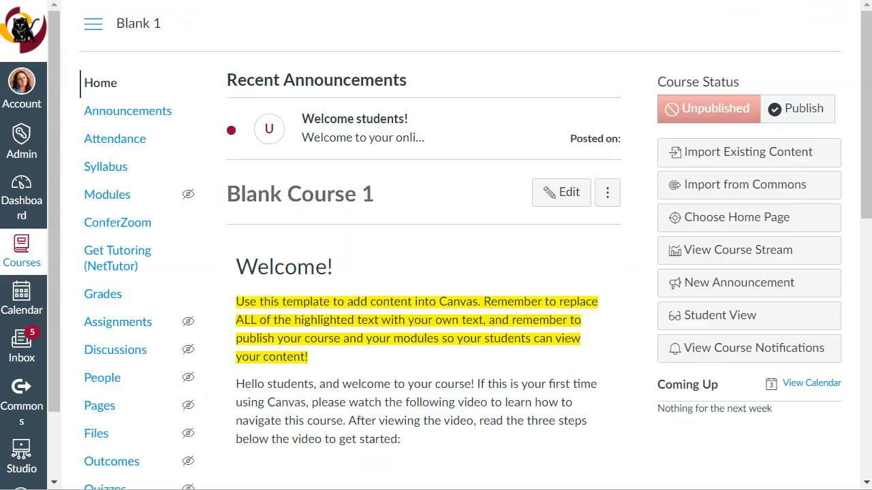
click(116, 196)
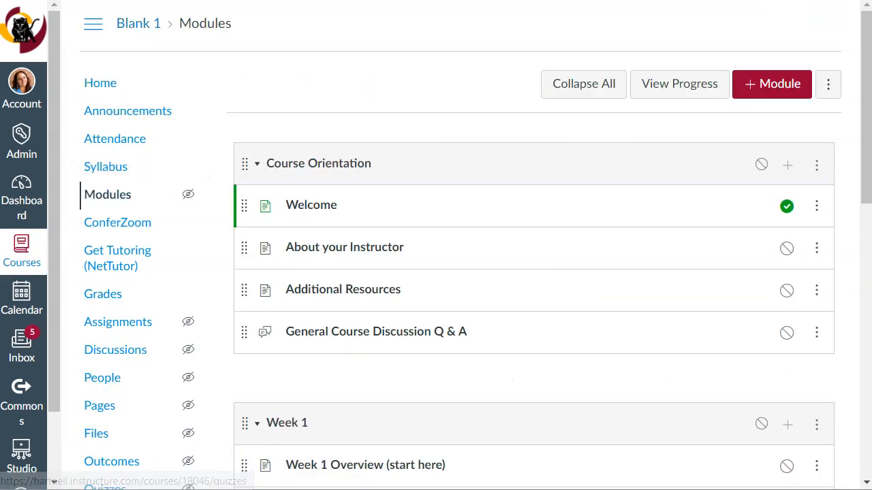
scroll(508, 280, down, 2)
scroll(508, 280, down, 3)
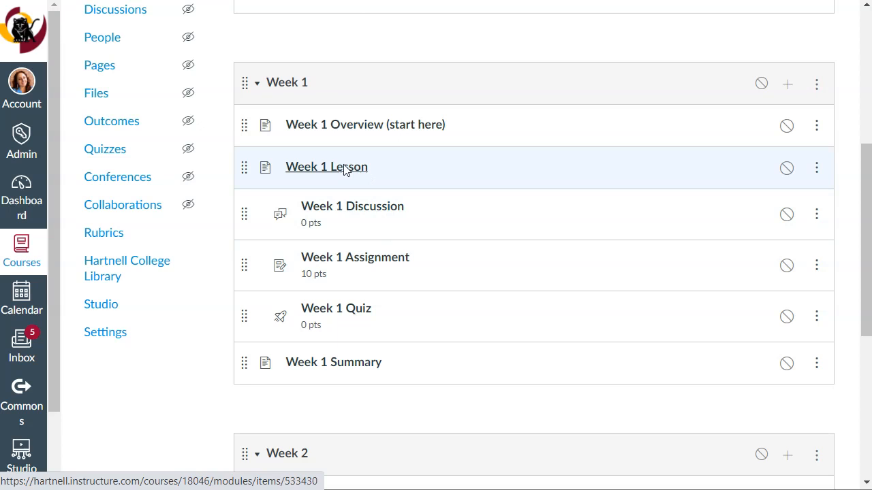
click(345, 170)
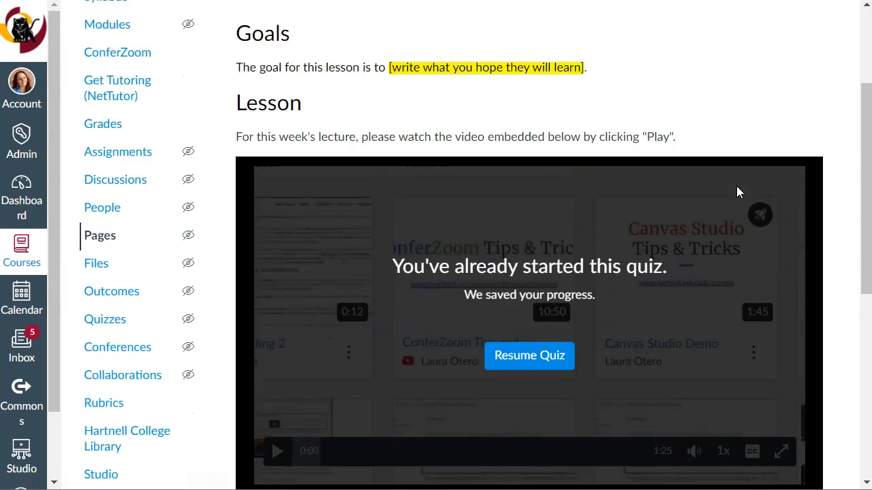
Examine the quiz video embedded in the Week 1 Lesson page, including its details and viewer insights.
scroll(747, 185, down, 6)
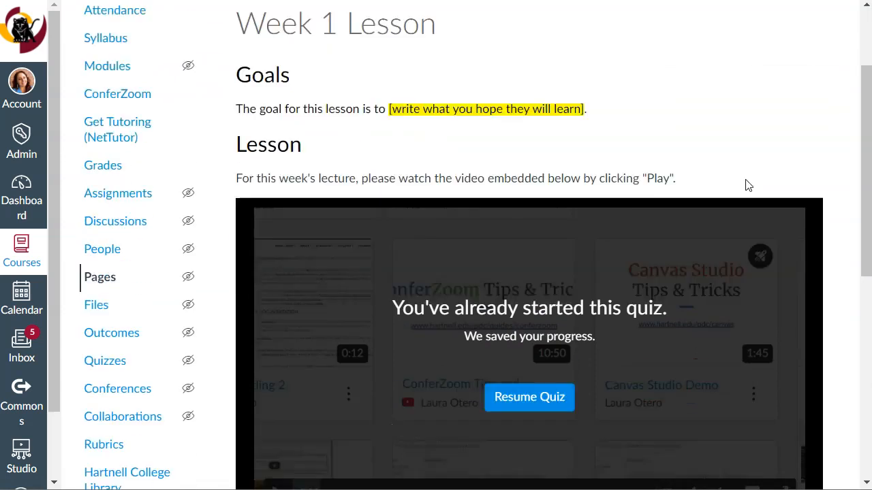
scroll(572, 214, up, 3)
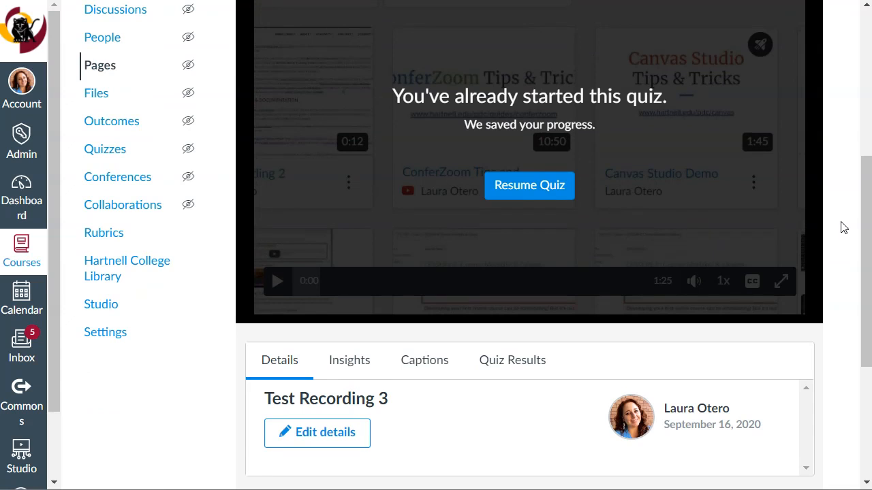
scroll(843, 227, up, 1)
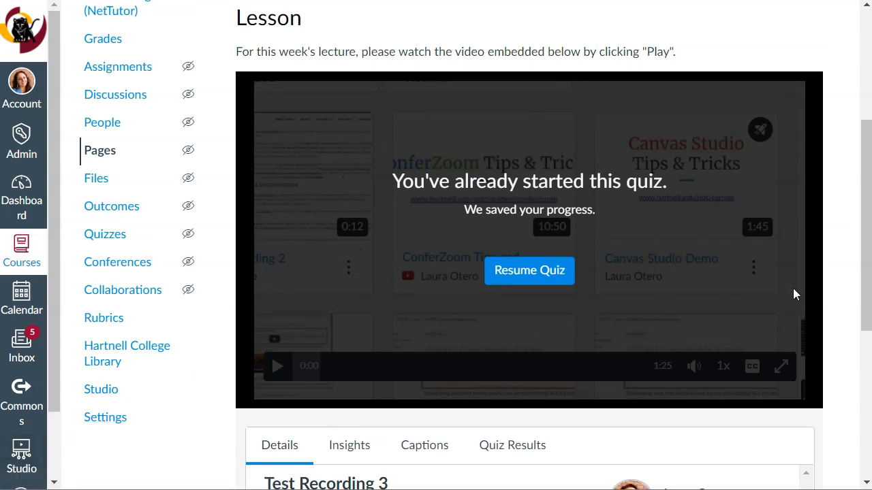
scroll(822, 286, down, 2)
scroll(824, 284, down, 1)
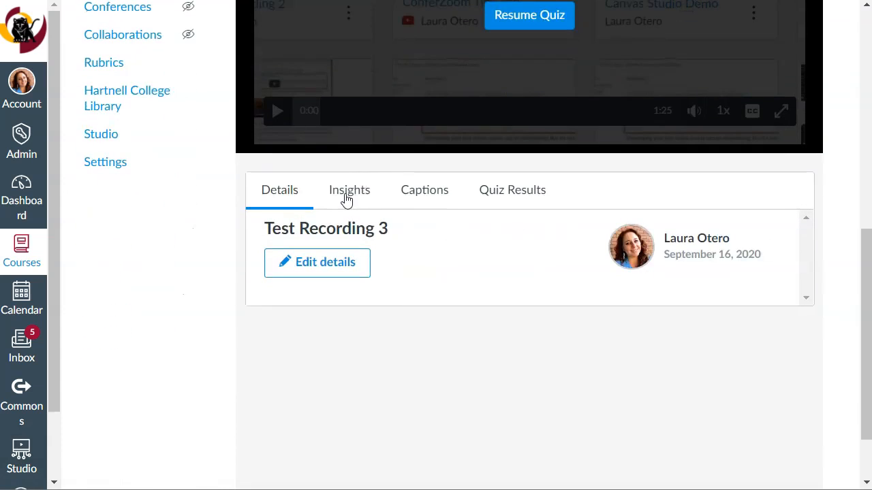
click(348, 199)
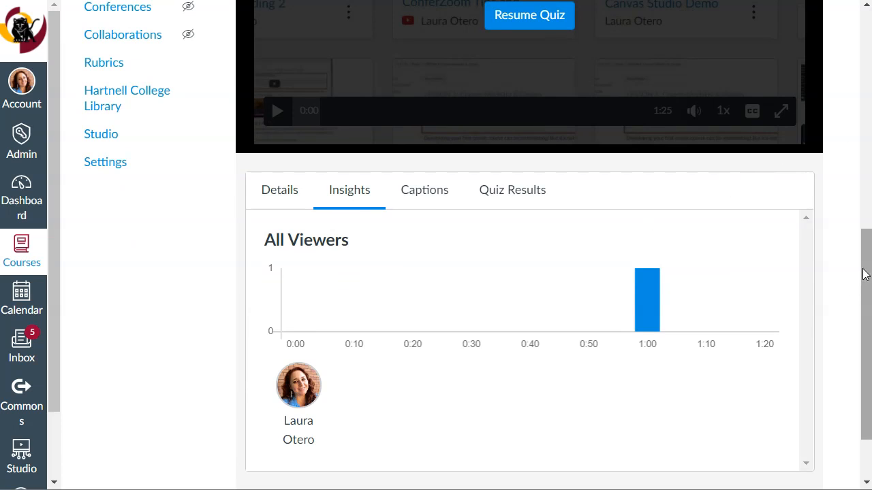
scroll(862, 273, up, 1)
drag(867, 250, 840, 206)
scroll(405, 292, down, 1)
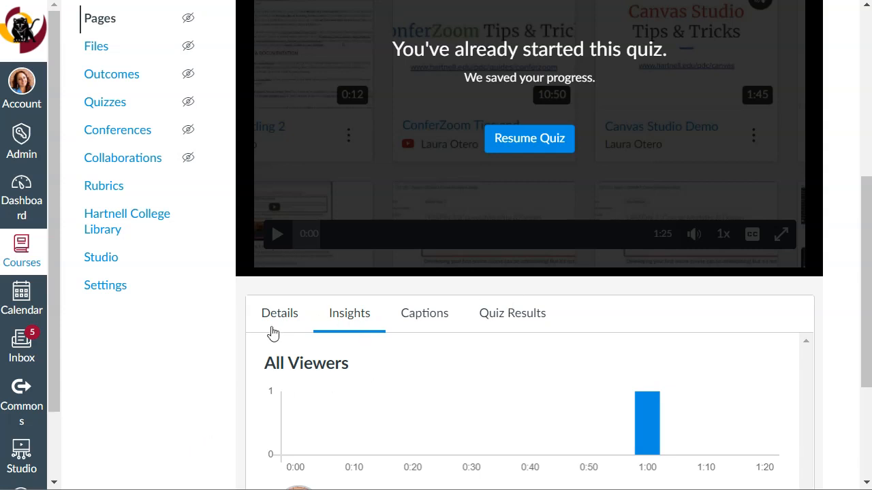
Check the embedded video's caption management and upload languages, and return to the beginning of the lesson page.
click(424, 313)
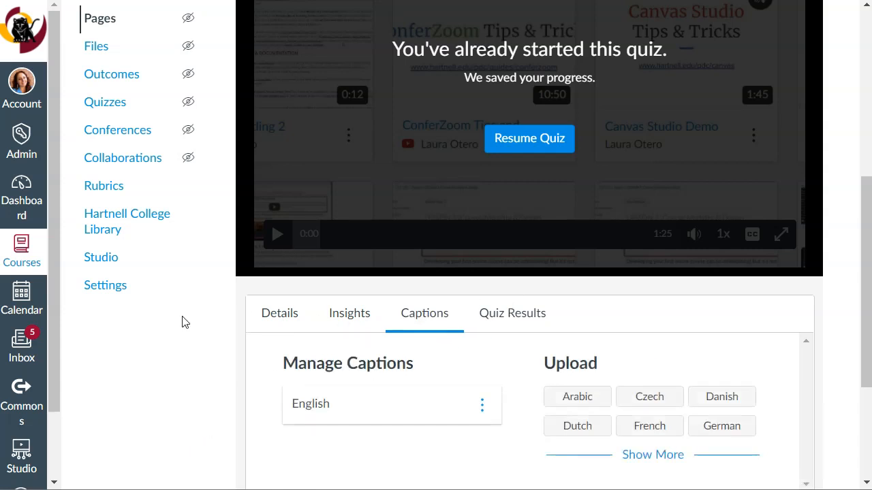
scroll(172, 338, down, 1)
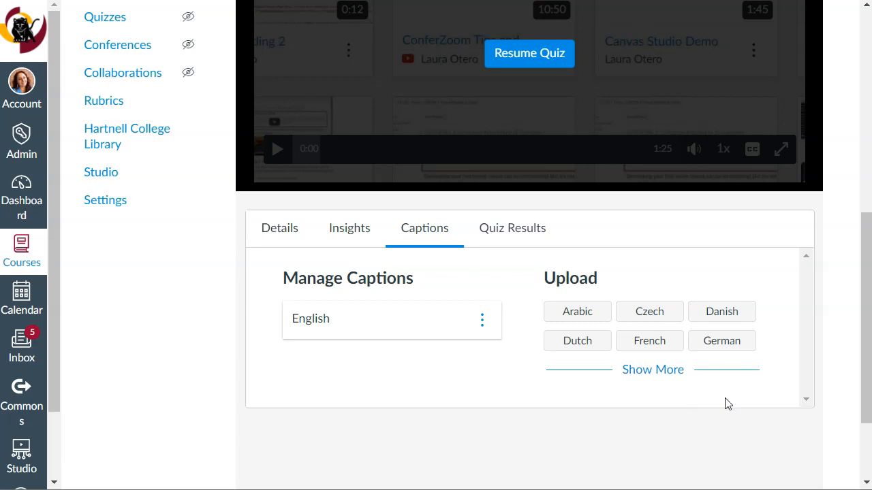
scroll(726, 402, up, 7)
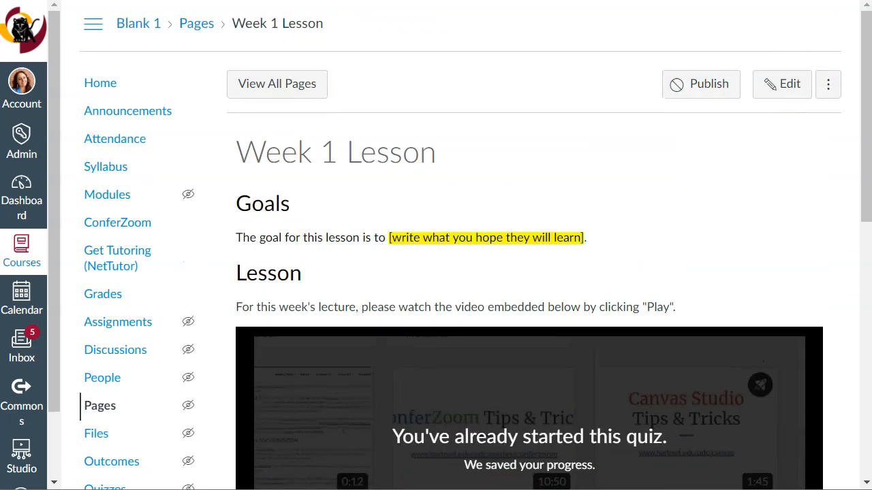